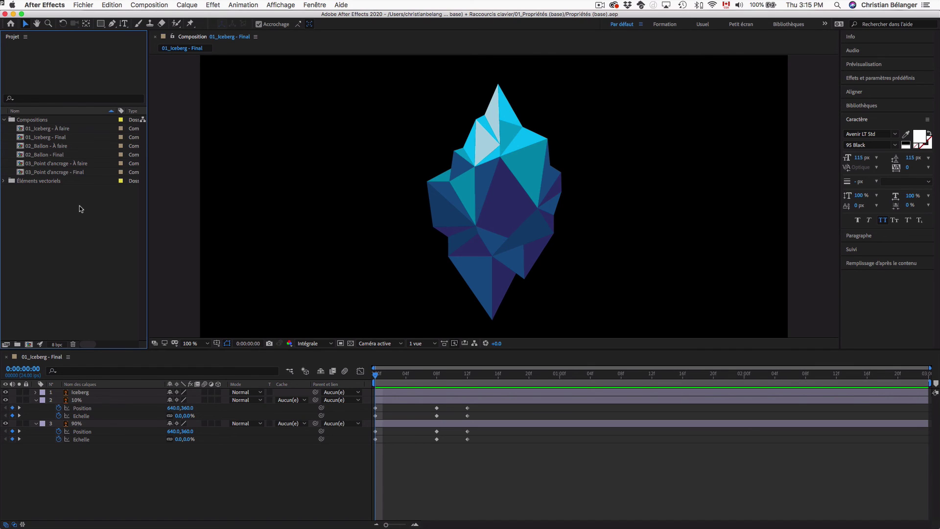
Highlight all six compositions in the project, followed by the three Final ones and the three À faire ones as groups
left_click(64, 172)
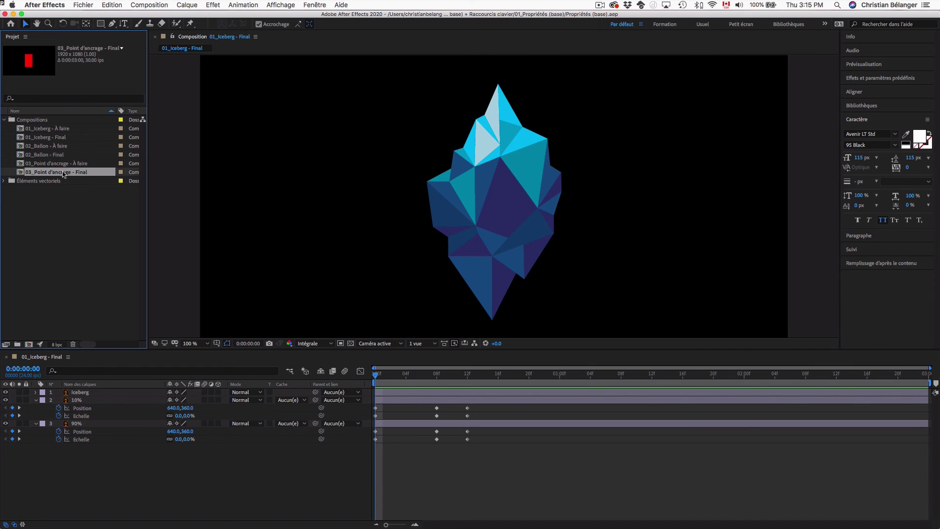
left_click(49, 130, "shift")
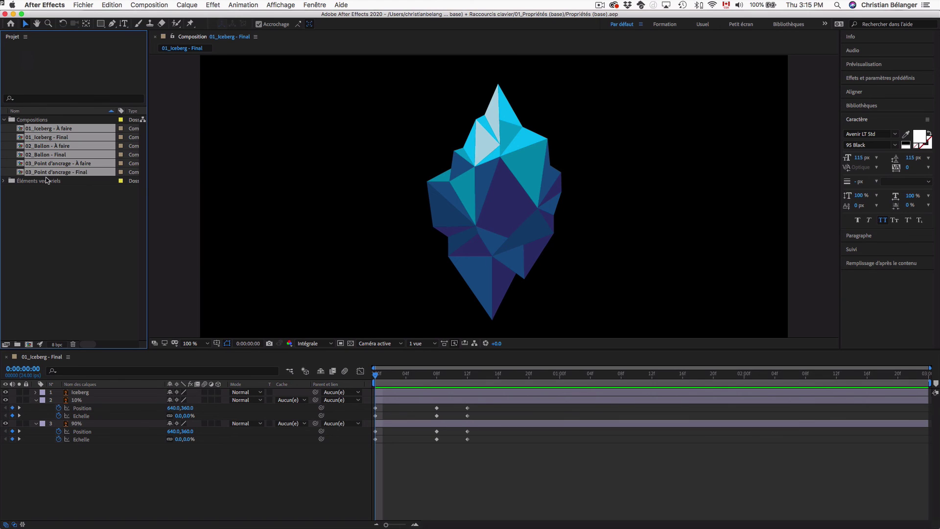
left_click(48, 199)
left_click(71, 172)
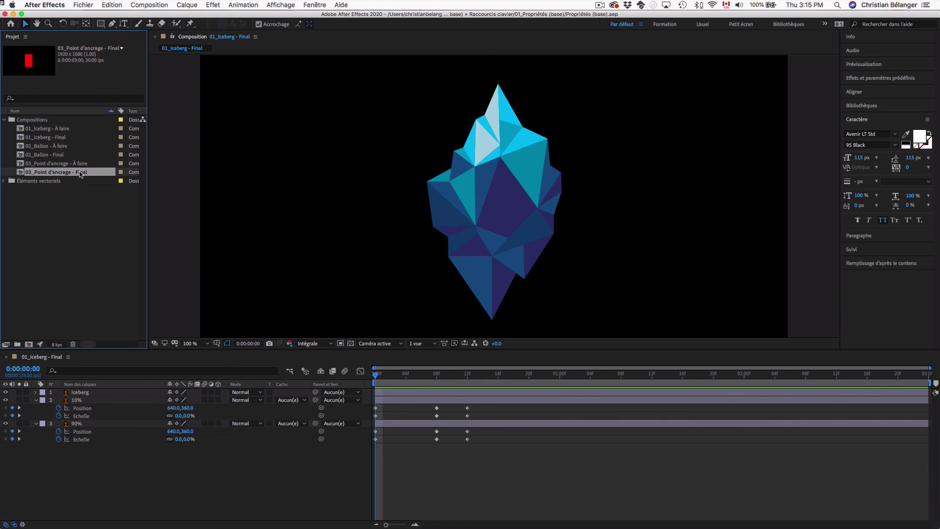
left_click(69, 156, "super")
left_click(71, 138, "super")
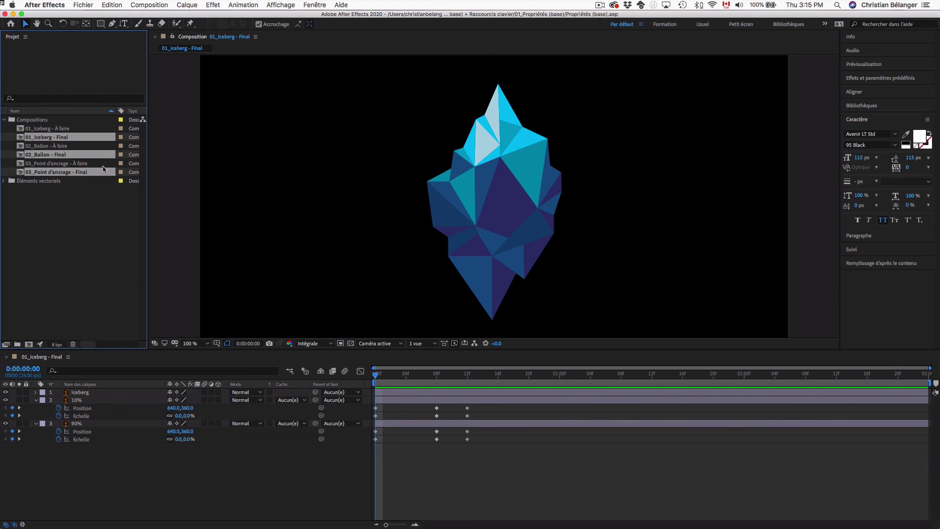
left_click(74, 163)
left_click(61, 146, "super")
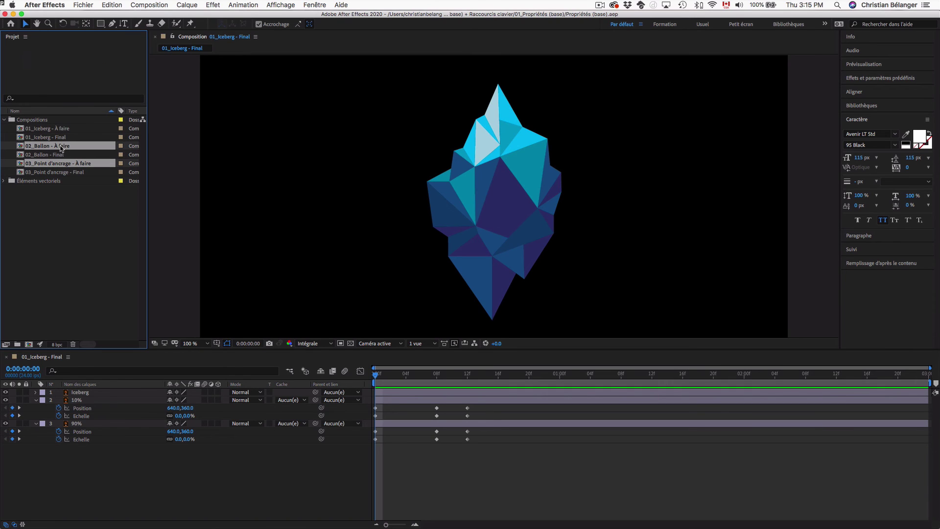
left_click(63, 129, "super")
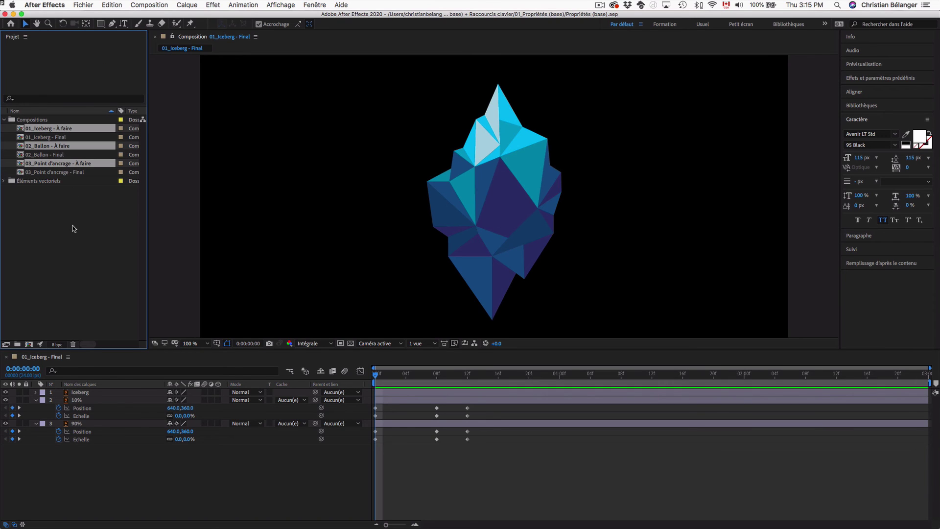
Go through the Final compositions from 03 to 01 individually, and through the À faire compositions from 01 to 03
left_click(62, 172)
left_click(62, 155)
left_click(59, 138)
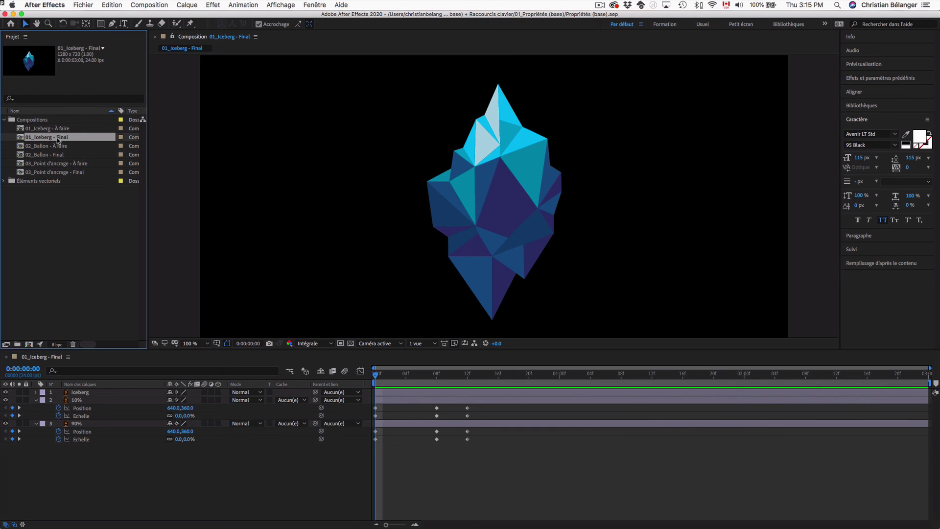
left_click(77, 129)
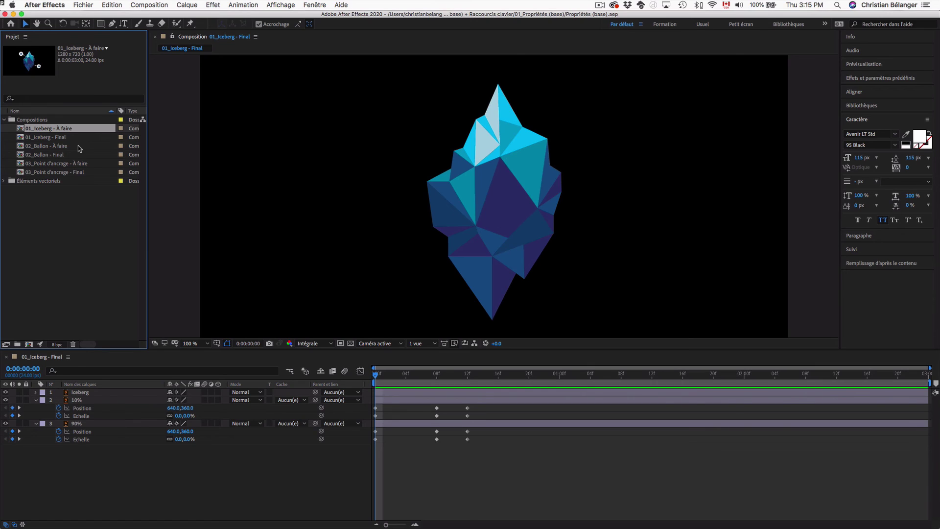
left_click(78, 146)
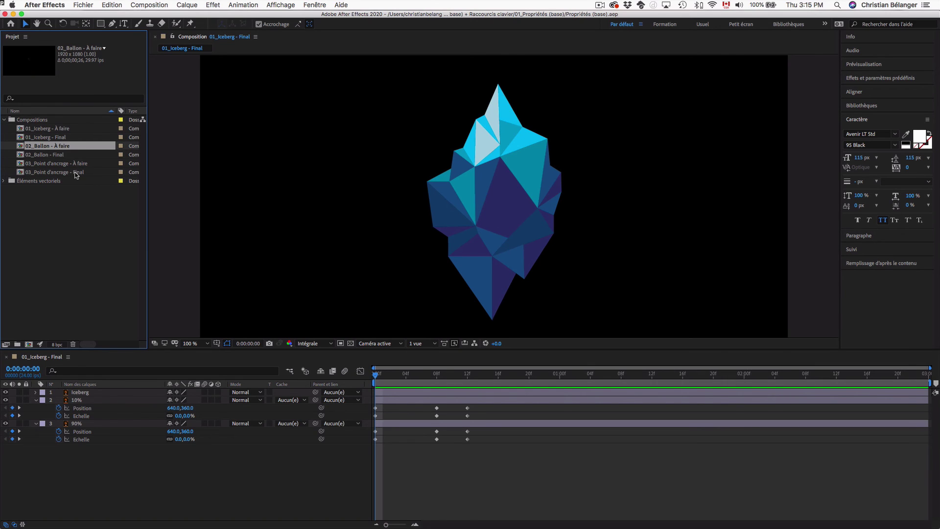
left_click(86, 164)
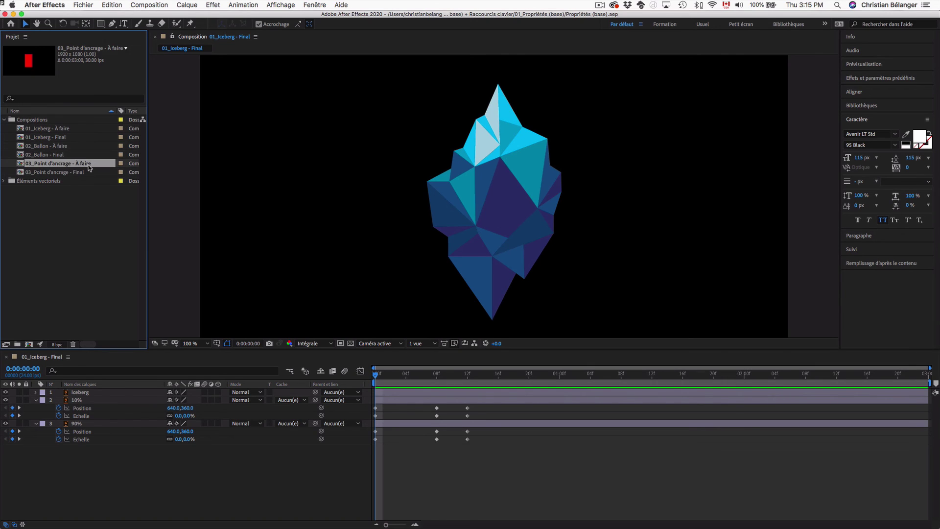
left_click(83, 217)
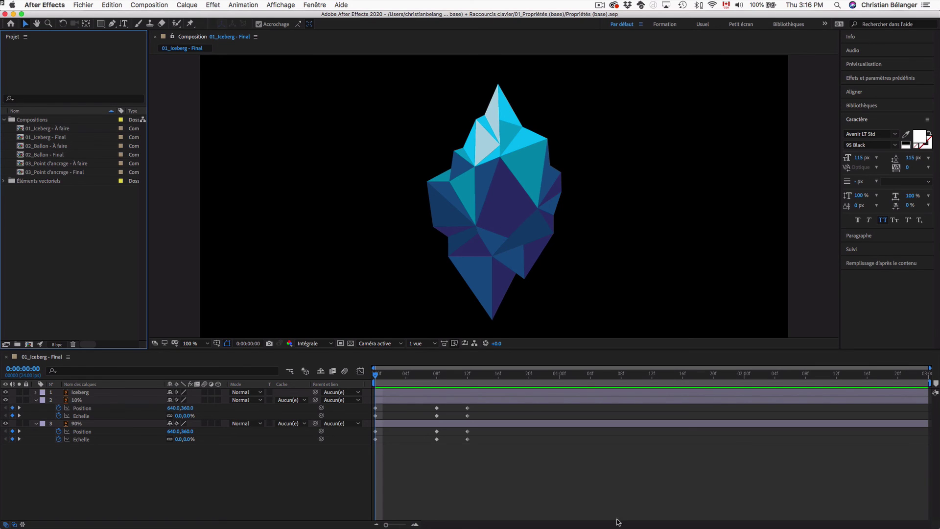
Expand the Iceberg layer and its Transformer group to reveal all of its transform properties
left_click(189, 490)
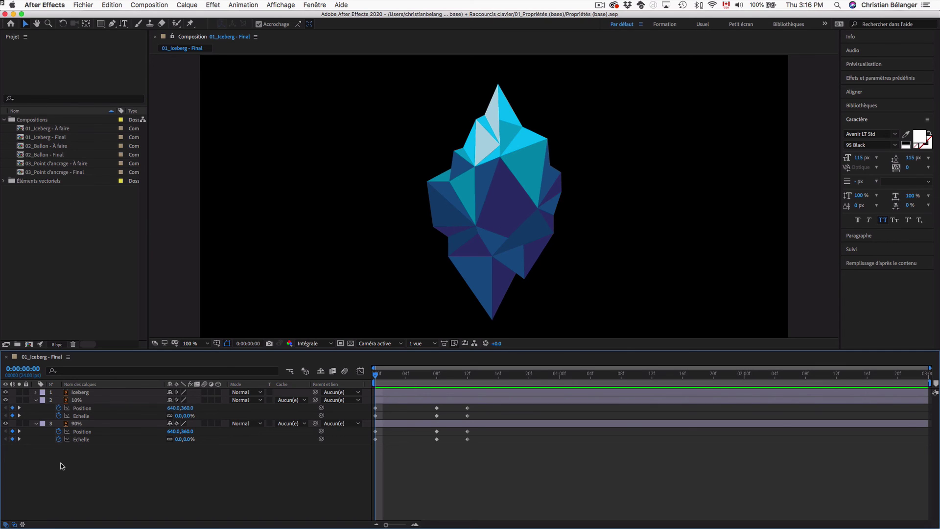
left_click(37, 395)
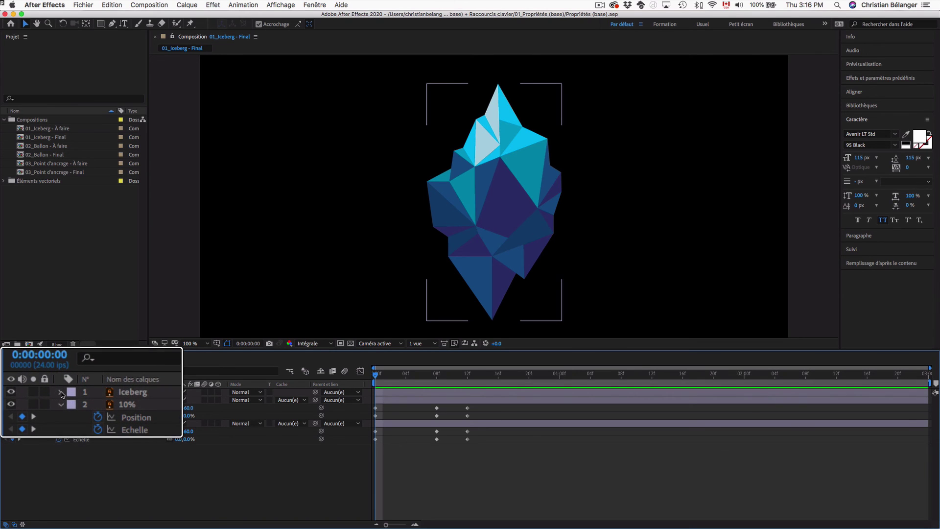
left_click(57, 395)
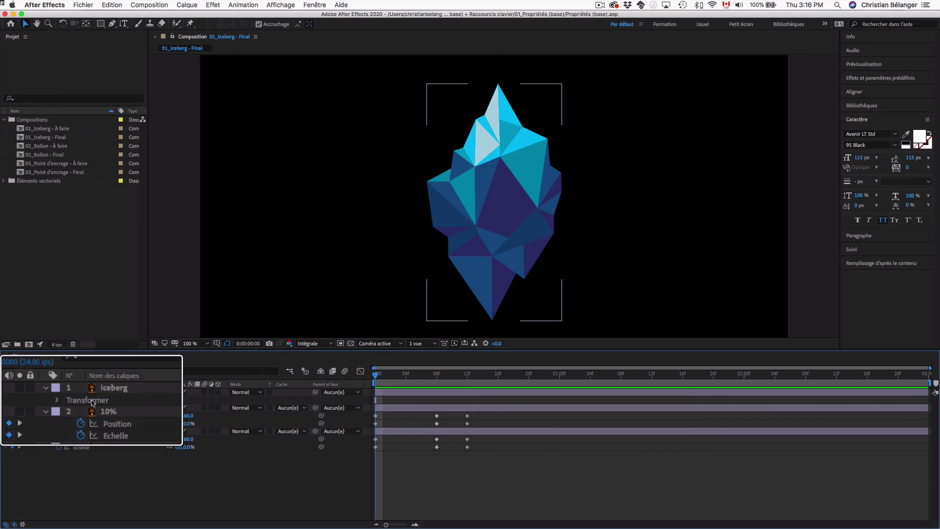
left_click(37, 393)
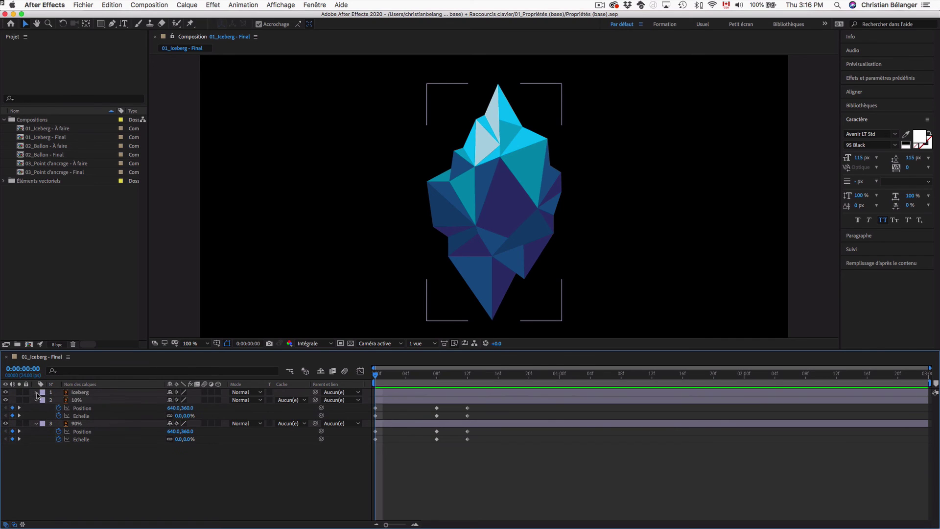
left_click(37, 394)
left_click(64, 403)
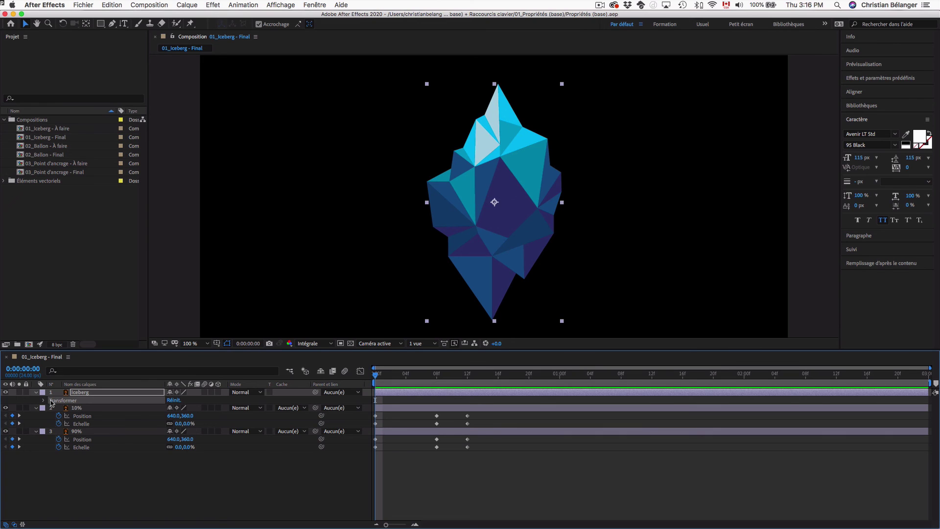
left_click(44, 400)
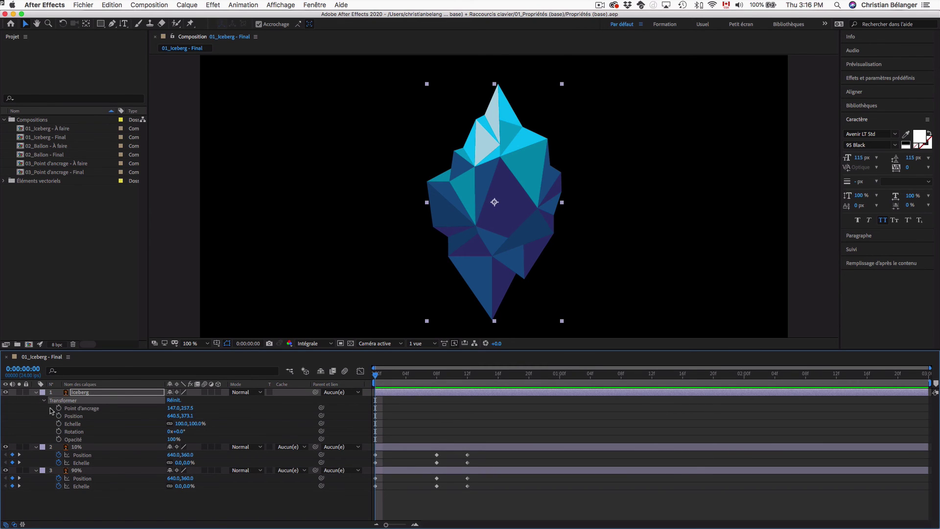
Highlight the Iceberg layer's five transform properties from Point d'ancrage to Opacité, and clear the selection
left_click(93, 410)
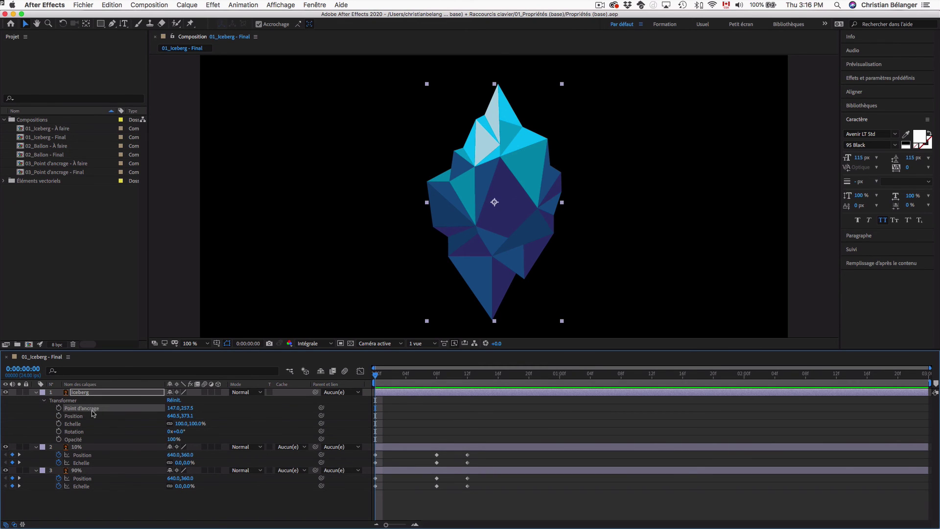
left_click(80, 442, "shift")
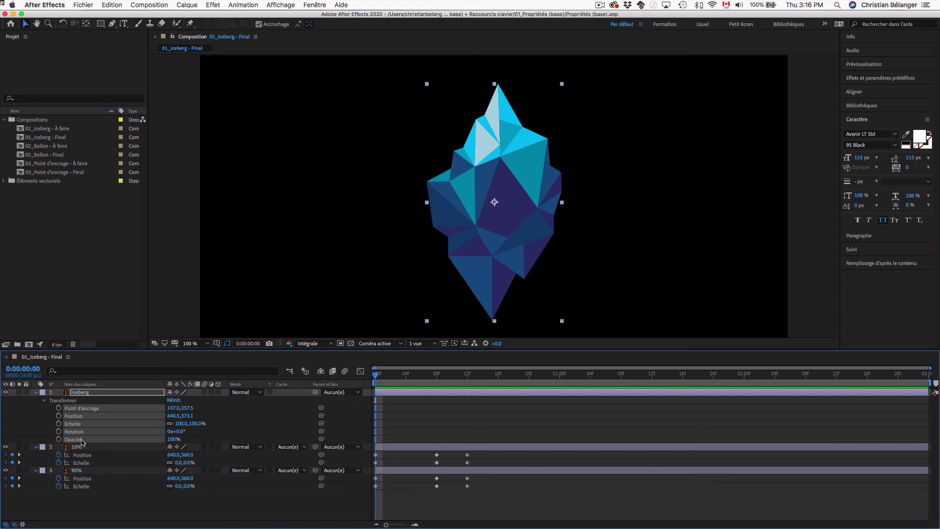
left_click(117, 511)
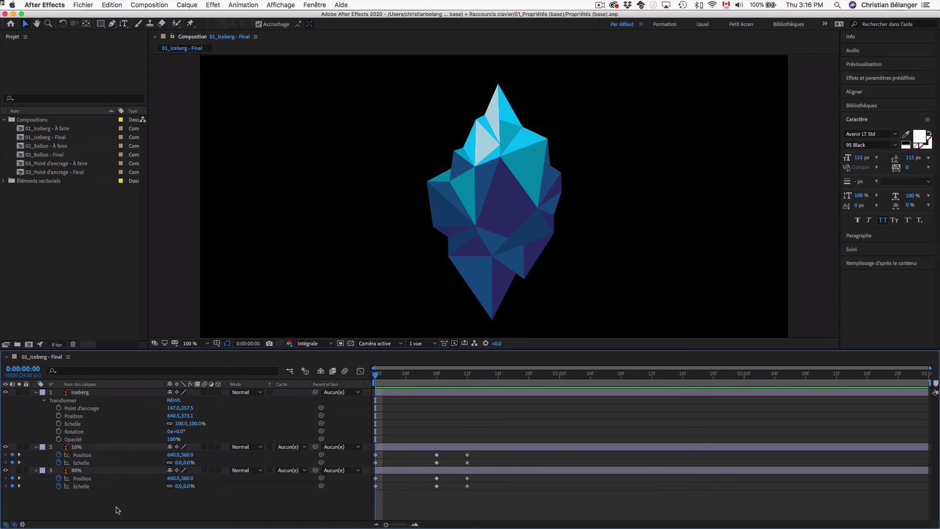
Show the Iceberg layer's Point d'ancrage, Position, Echelle, Rotation and Opacité properties one at a time
left_click(114, 411)
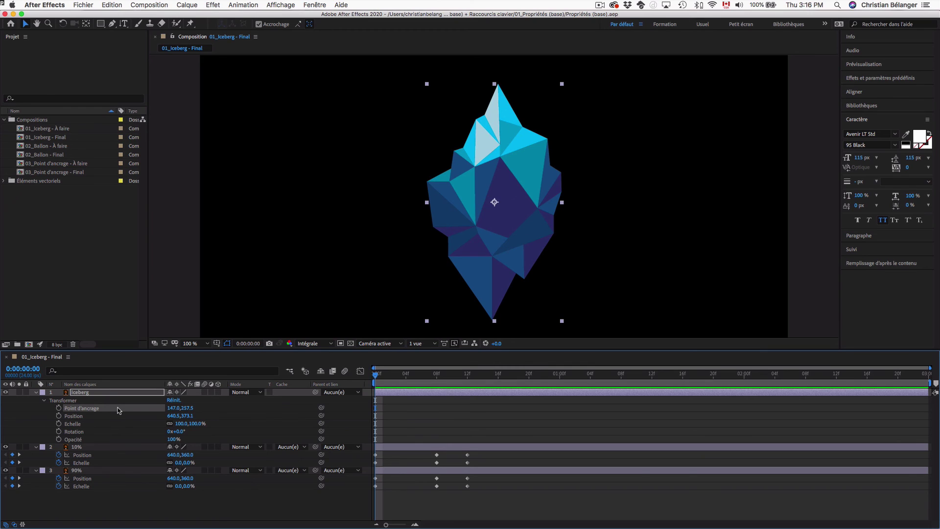
key("a")
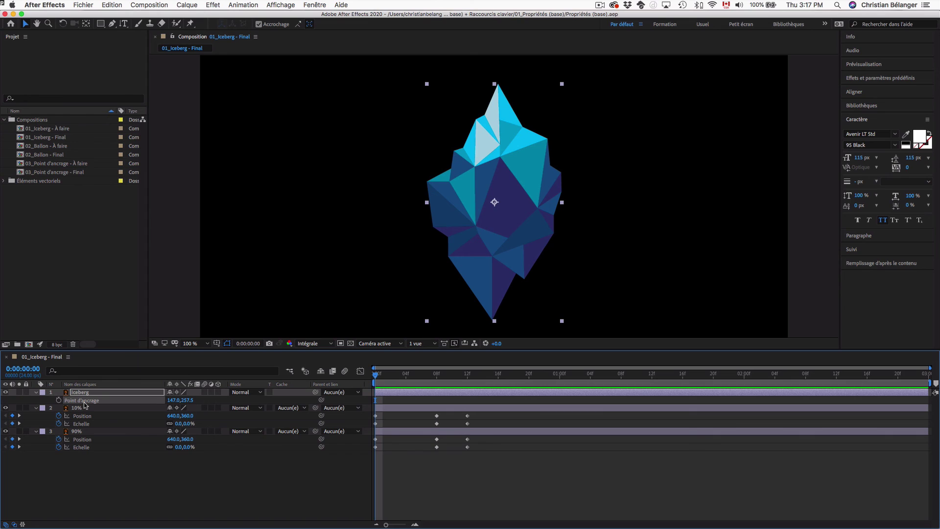
key("p")
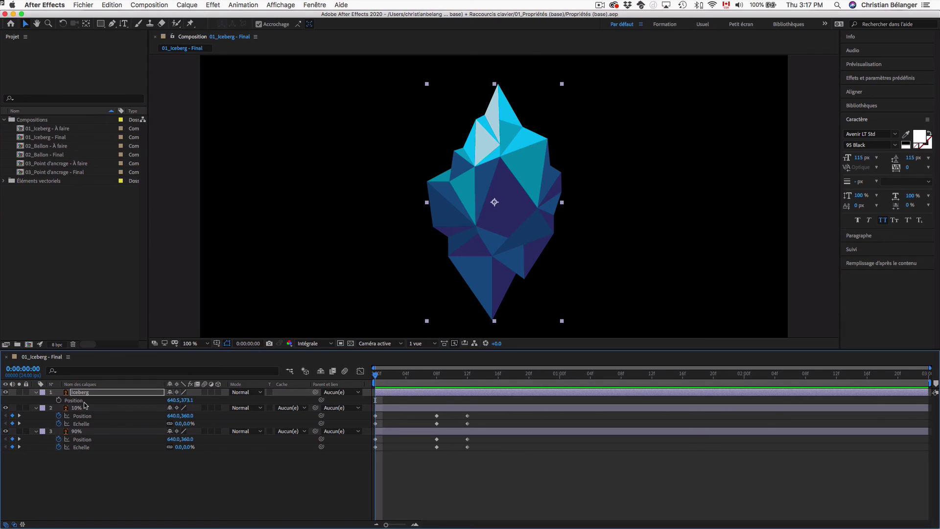
key("s")
key("r")
key("t")
Cycle once more through the Iceberg layer's isolated transform properties, from Point d'ancrage through to Opacité
key("a")
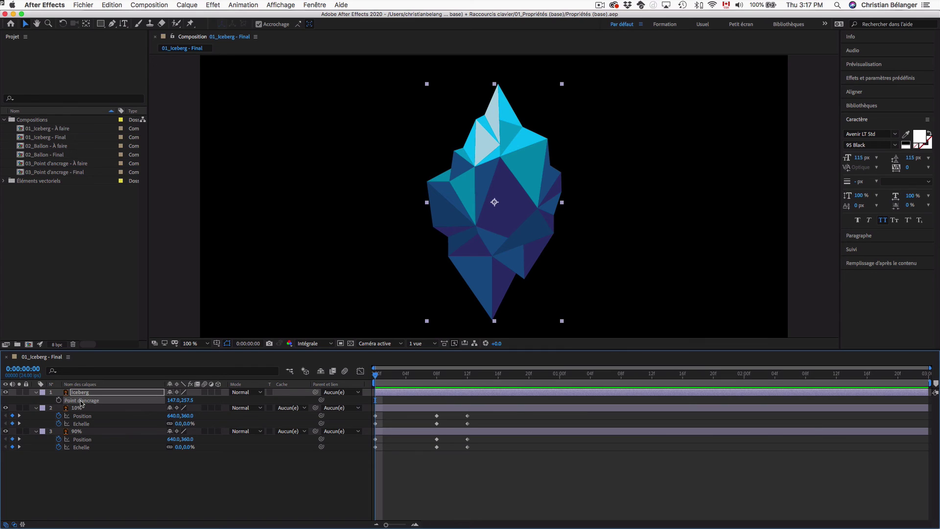
key("p")
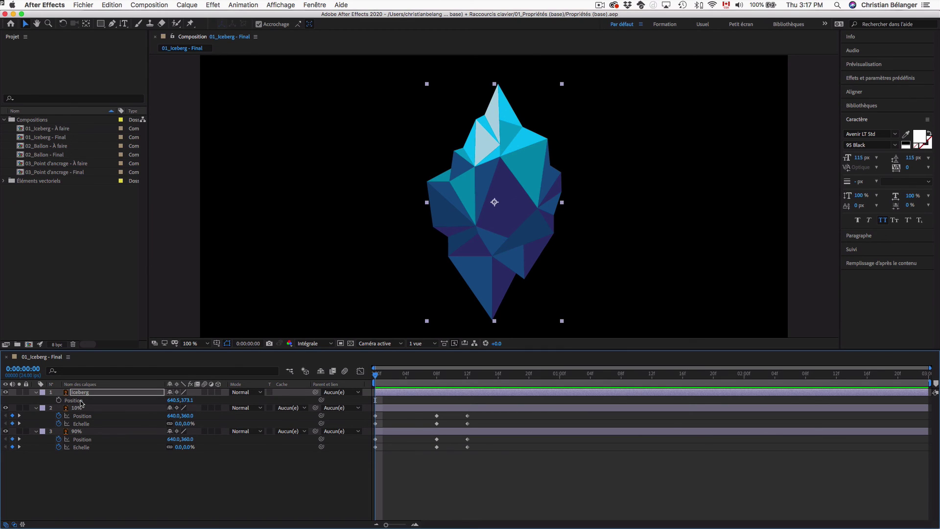
key("s")
key("r")
key("t")
Examine the 10% layer's Position keyframes at frame 8 and frame 12, selecting each with the playhead on it
left_click(435, 376)
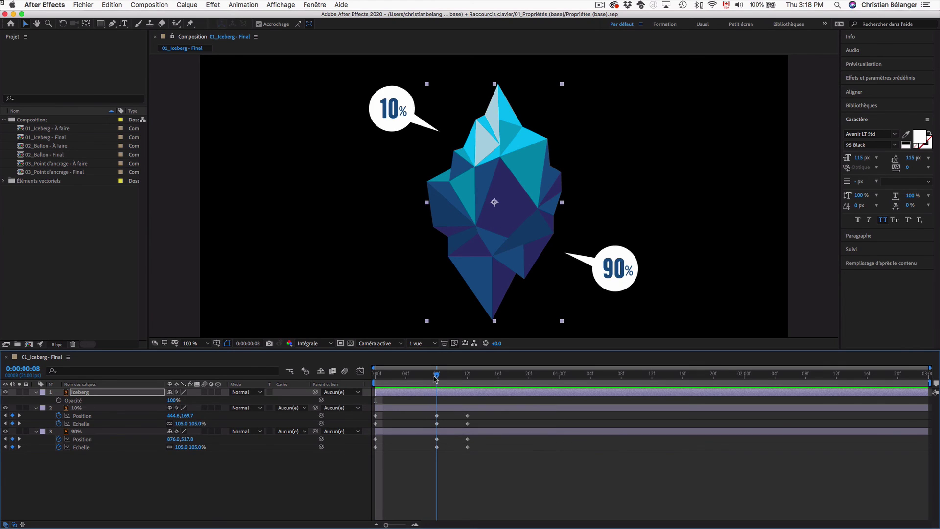
mouse_move(436, 376)
left_mouse_down()
mouse_move(505, 380)
mouse_move(439, 376)
left_mouse_up()
left_click(437, 416)
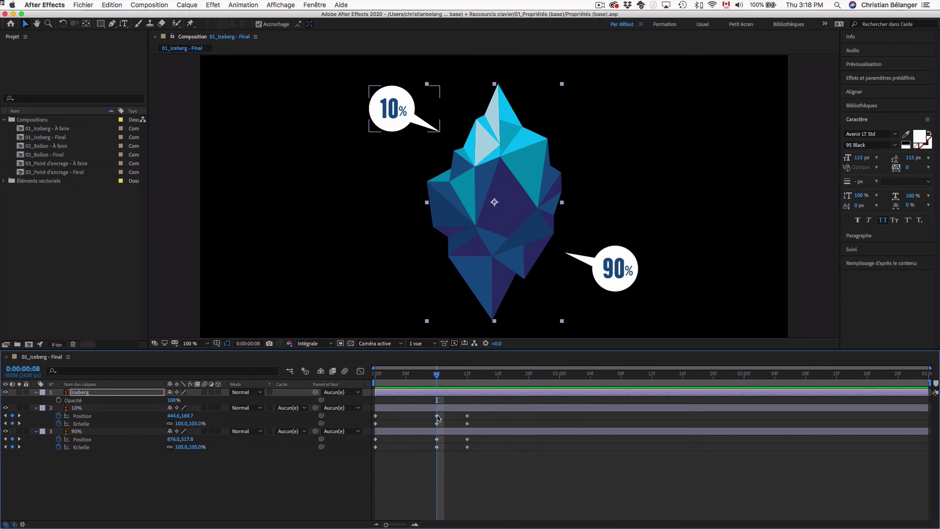
mouse_move(438, 422)
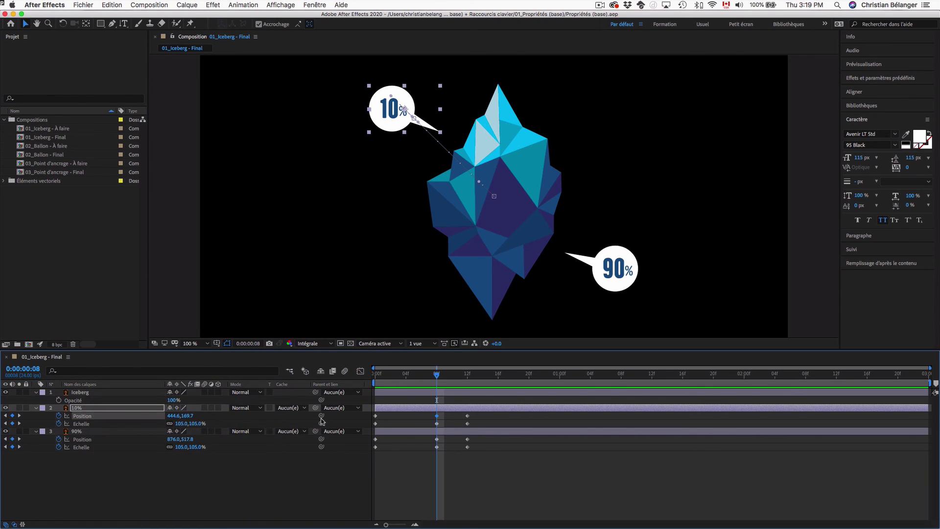
left_click_drag(438, 378, 466, 380)
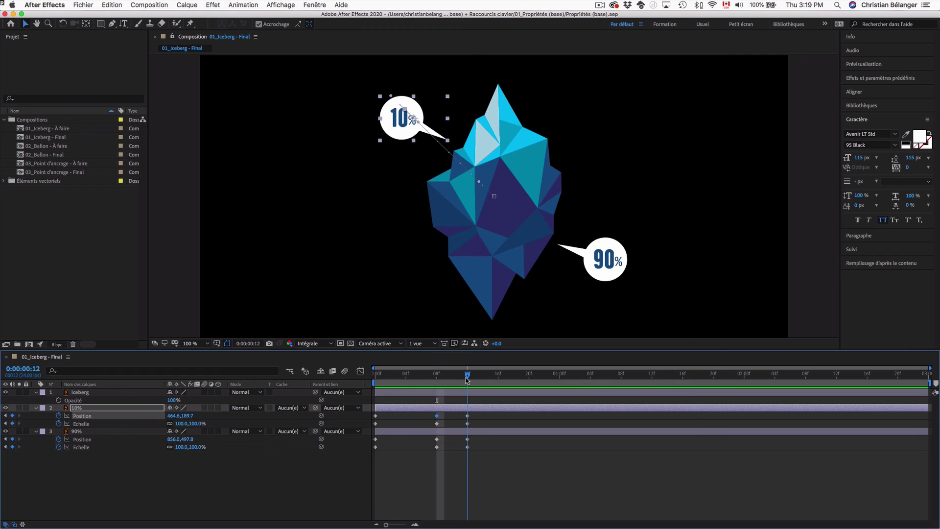
left_click(468, 416)
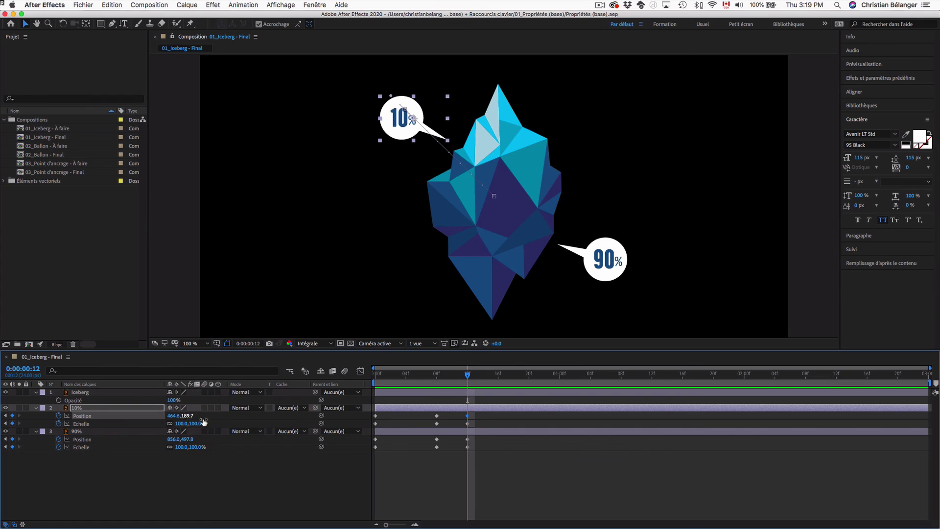
Compare the 10% layer's Position at frames 8 and 12 again, deselect everything, and return the playhead to frame 0
left_click(437, 376)
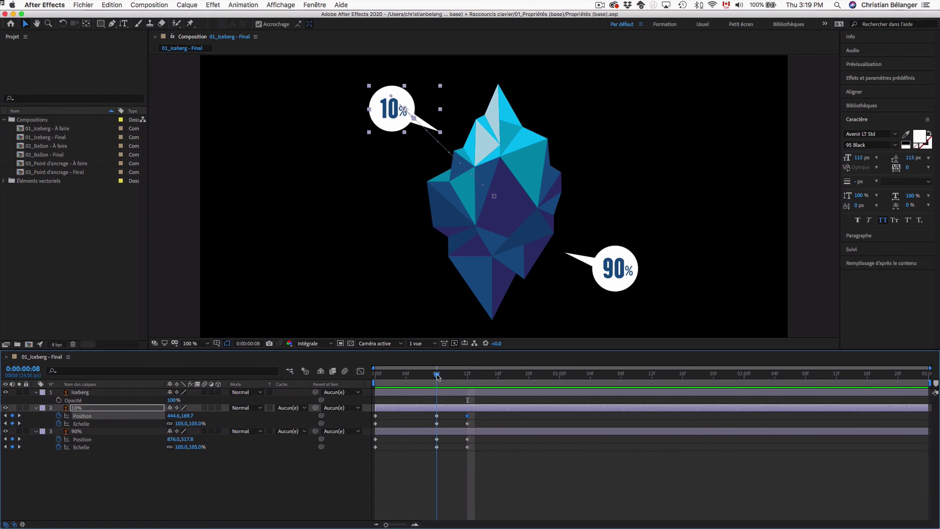
left_click(437, 416)
left_click(468, 416)
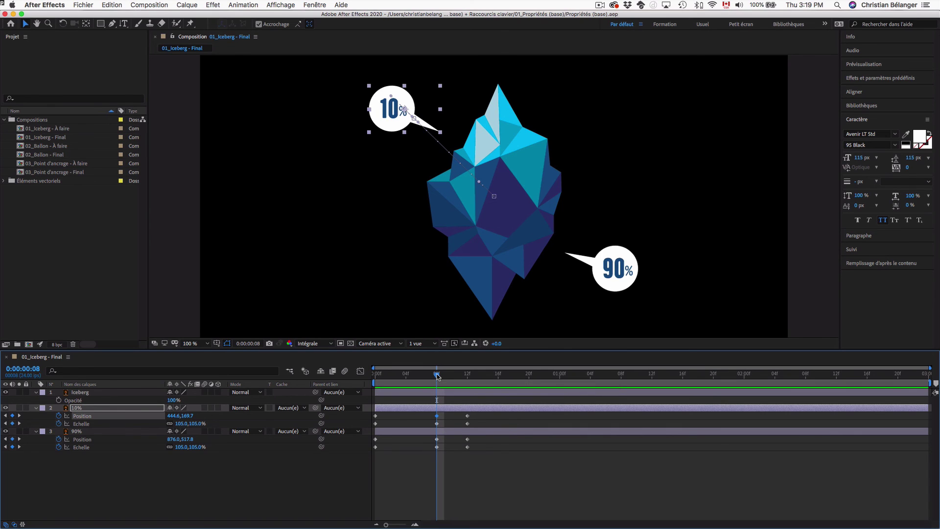
left_click_drag(440, 376, 468, 376)
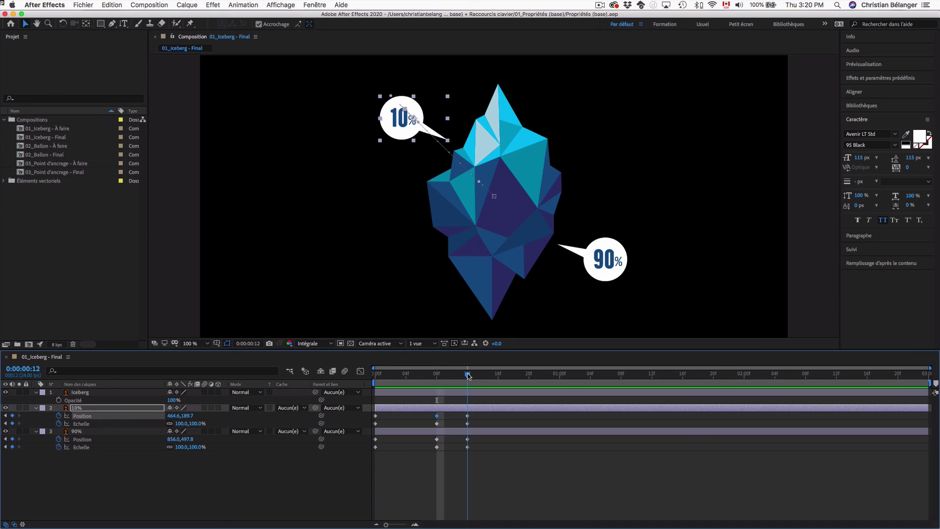
left_click(413, 479)
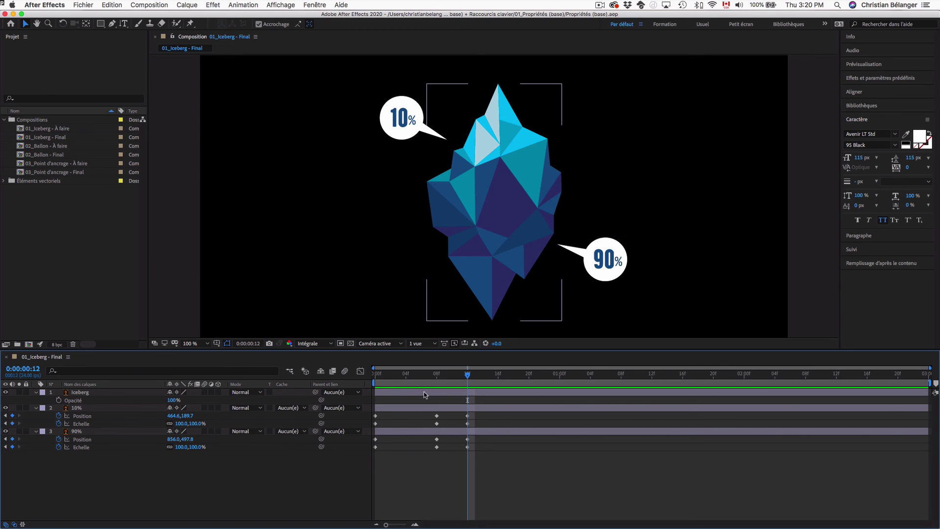
key("Home")
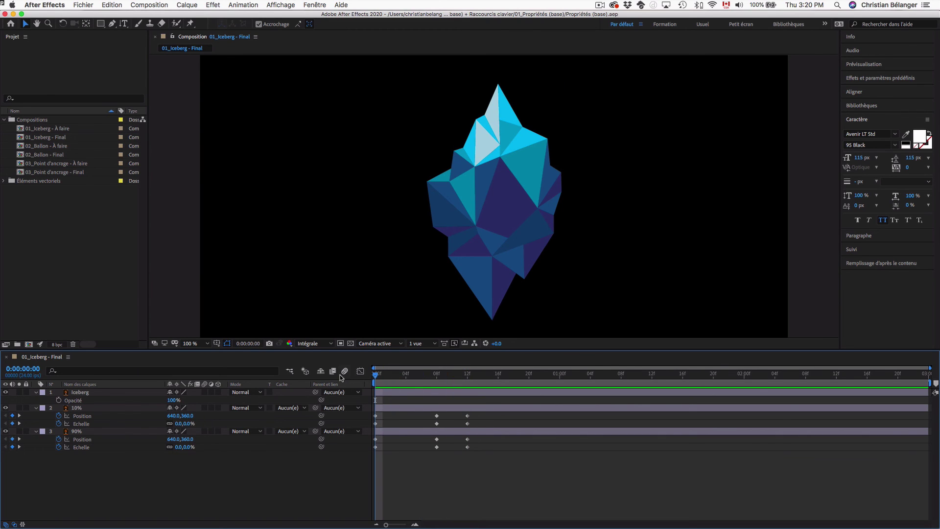
Play back the finished iceberg animation and return the playhead to frame 0
left_click(398, 392)
left_click(474, 404)
key("space")
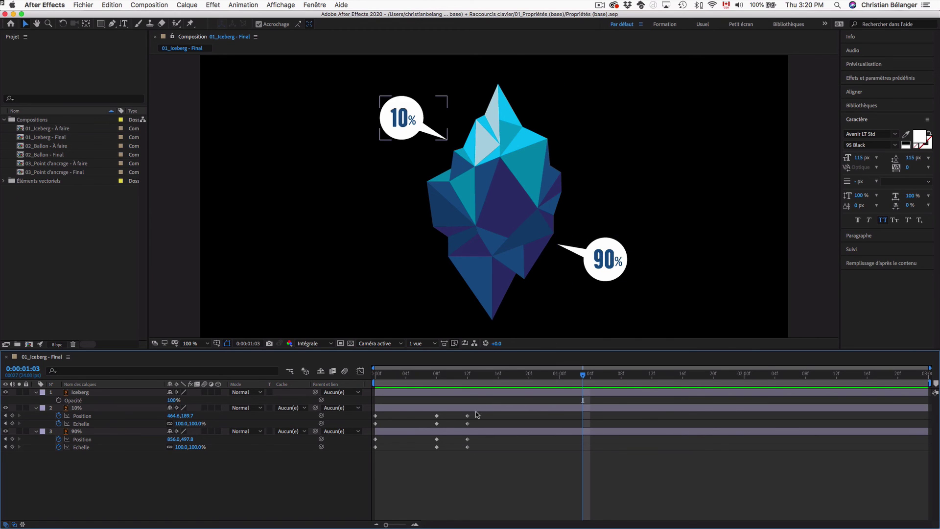
left_click_drag(467, 373, 376, 374)
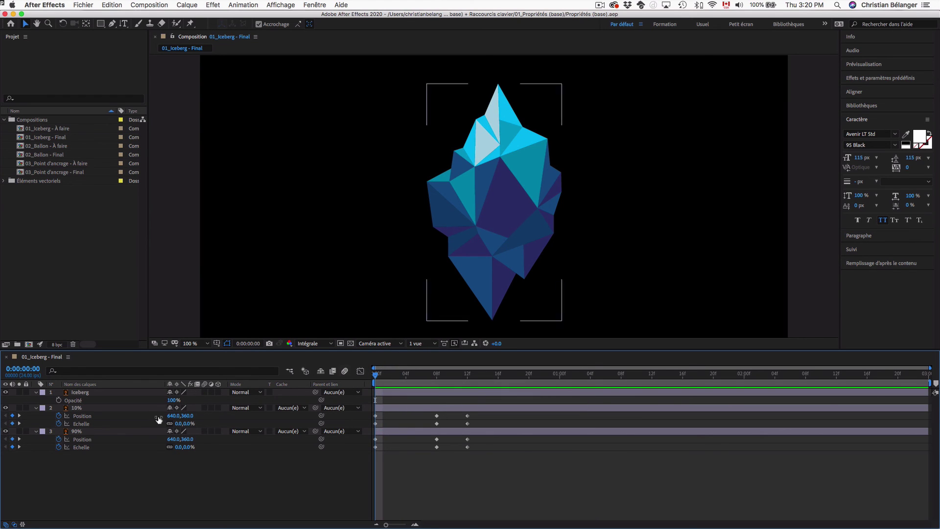
Select the keyframed Position and Echelle properties of the 10% and 90% layers to examine their keyframes
left_click(103, 416)
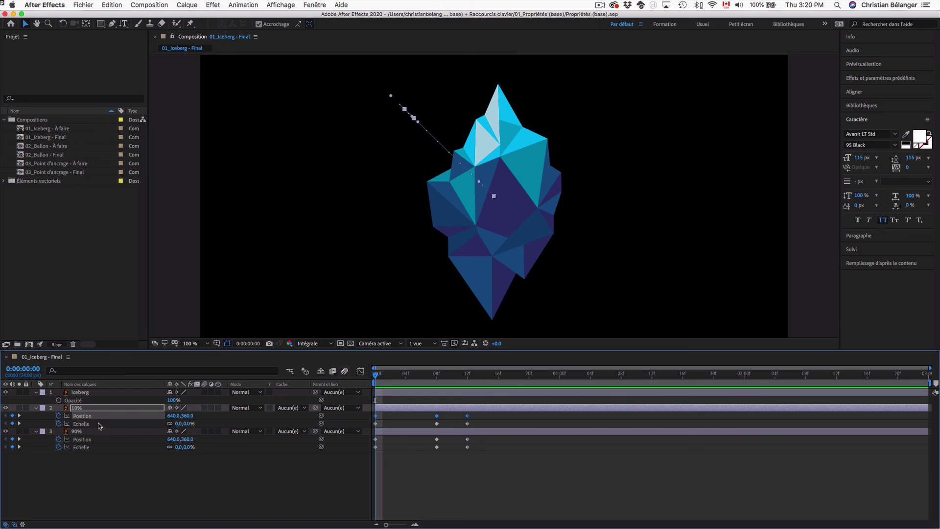
left_click(98, 440, "shift")
left_click(94, 447, "shift")
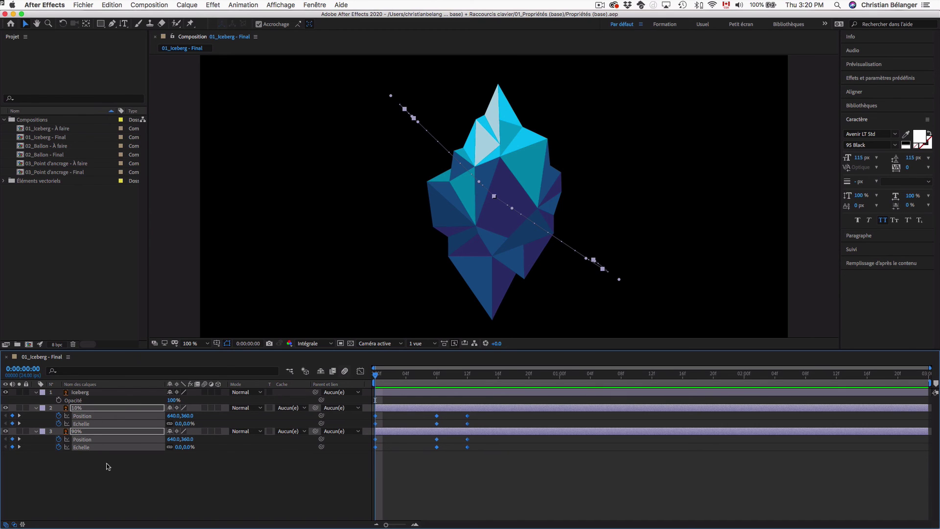
Hide the Iceberg layer and examine the 10% and 90% labels' Position and Echelle values at frames 8 and 12
left_click(74, 393)
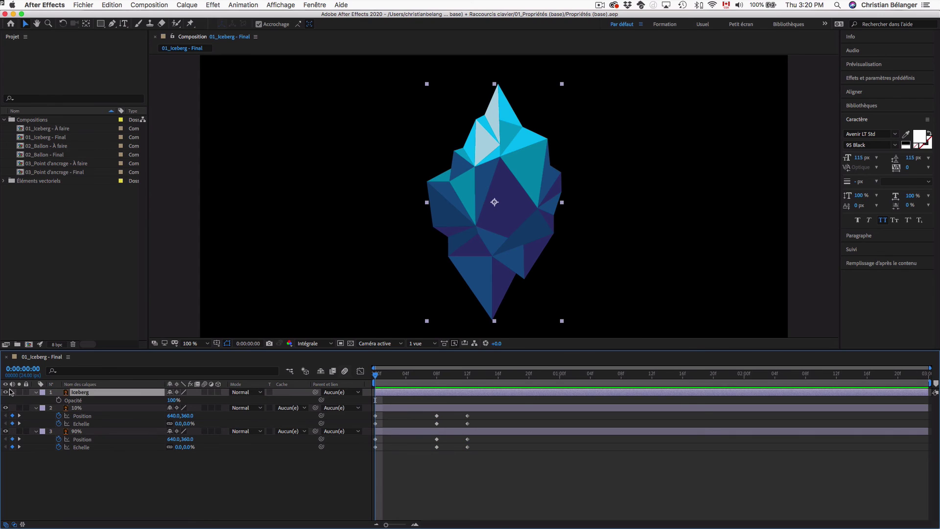
left_click(6, 392)
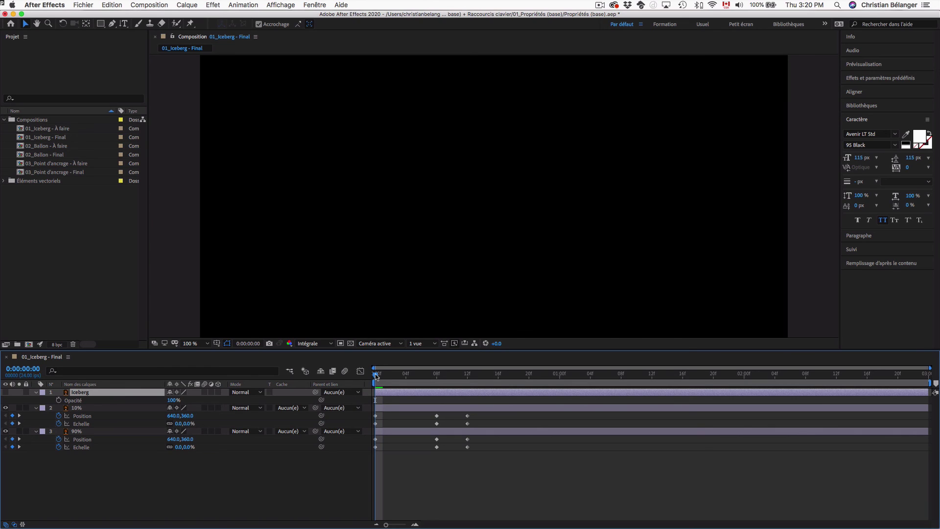
left_click_drag(377, 377, 436, 377)
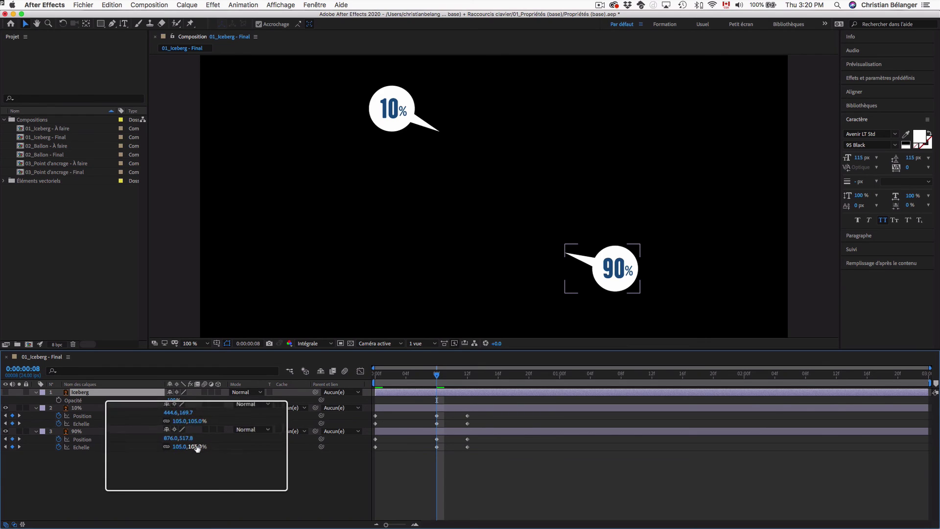
left_click_drag(437, 376, 468, 375)
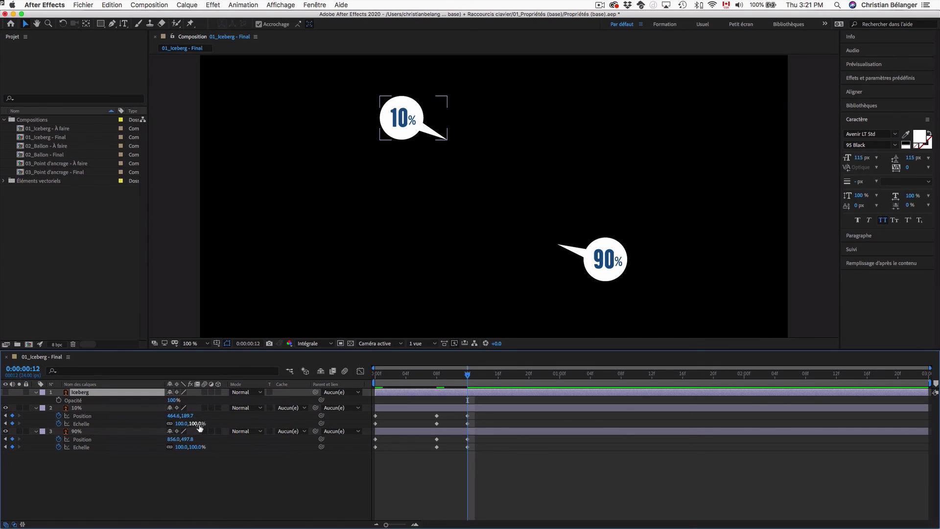
Select both labels' Position keyframes, preview the animation from frame 0, deselect everything, and make the Iceberg layer visible again
left_click(112, 416)
left_click(100, 440, "shift")
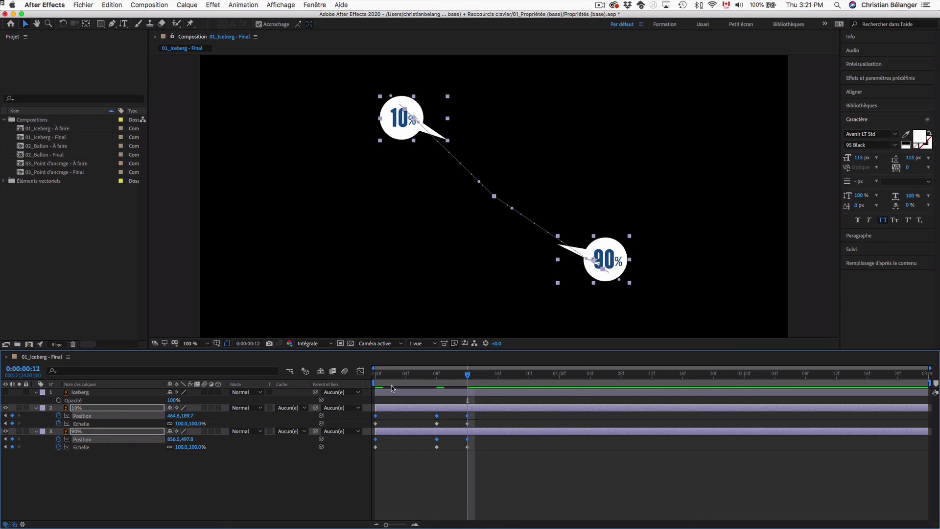
left_click_drag(468, 375, 431, 378)
key("Home")
key("space")
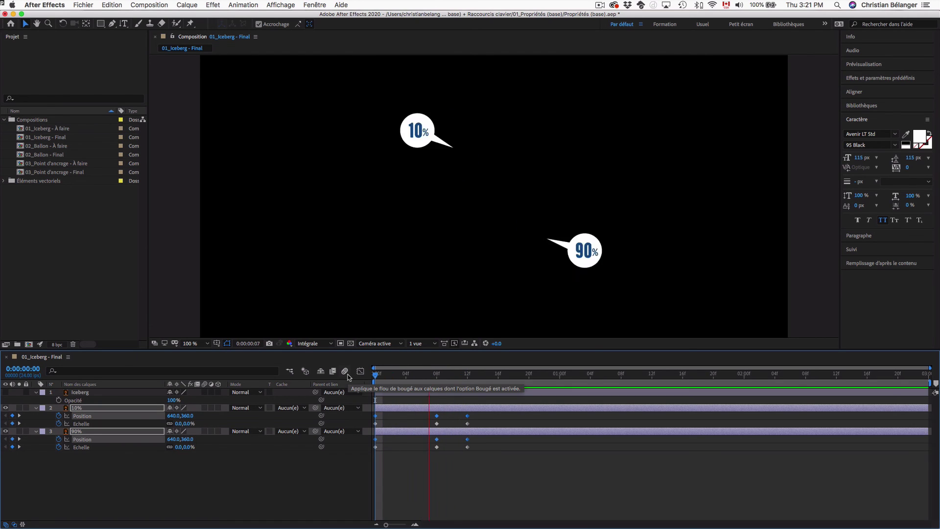
key("space")
left_click(447, 488)
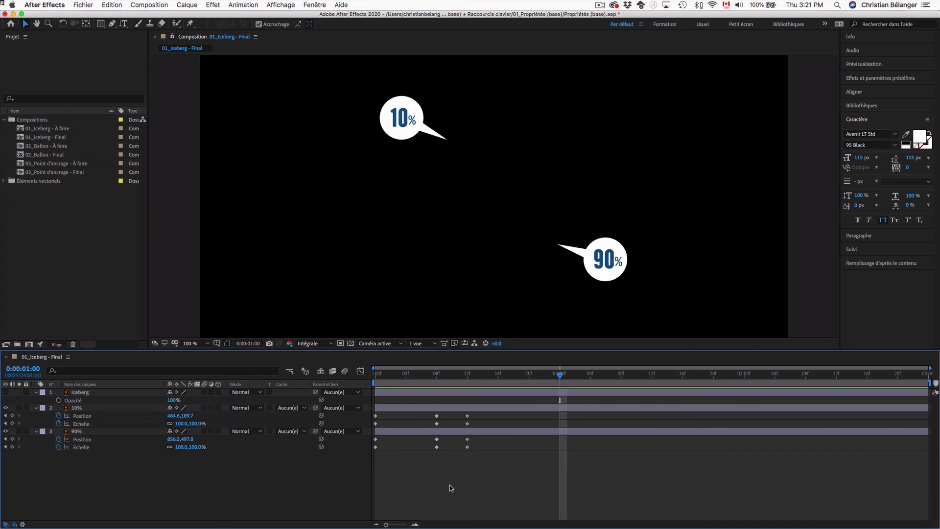
left_click(5, 392)
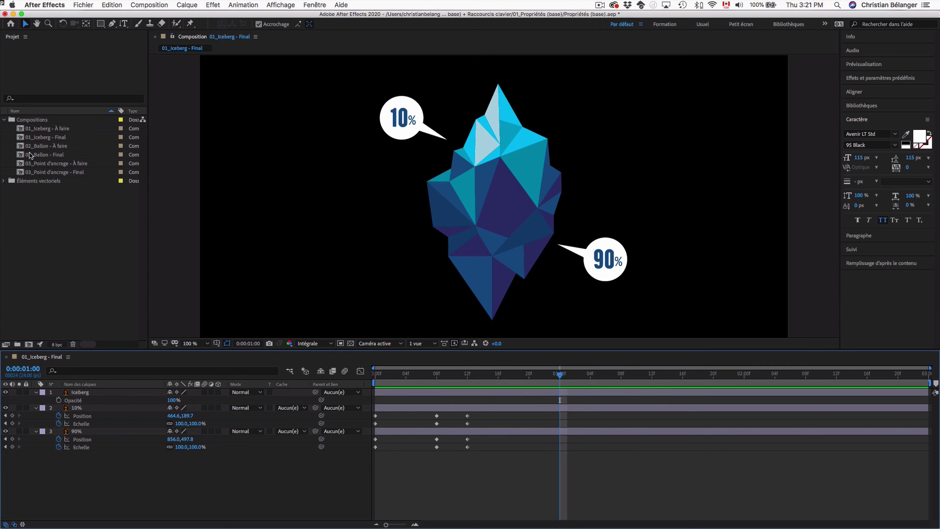
Open the 02_Ballon - Final composition and preview the bouncing ball animation
double_click(85, 154)
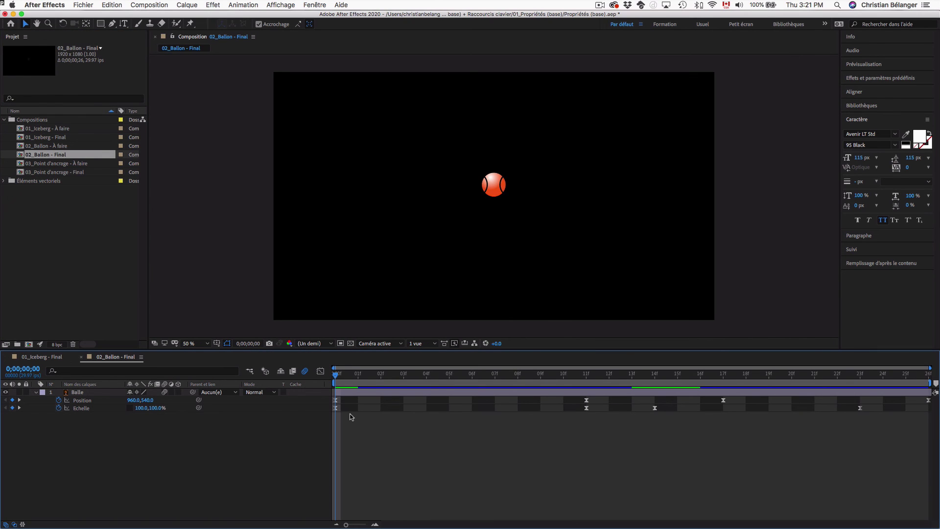
key("space")
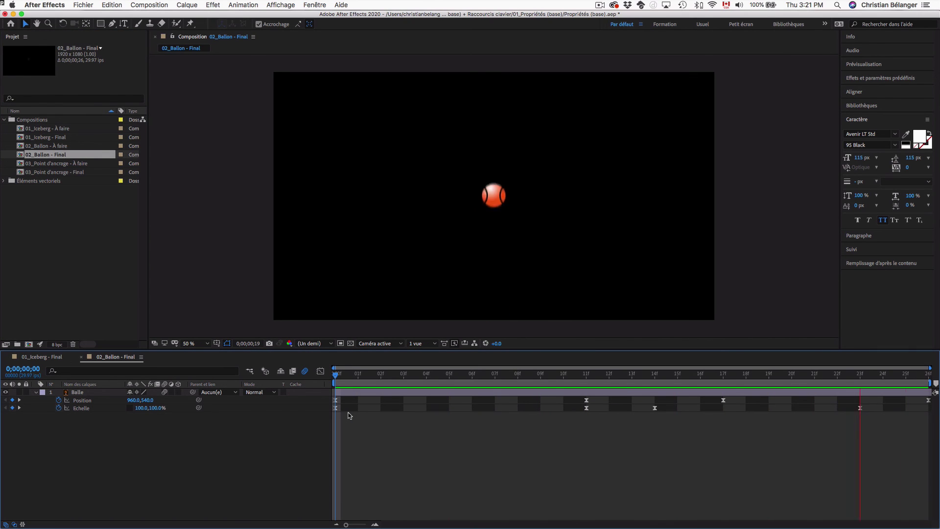
key("space")
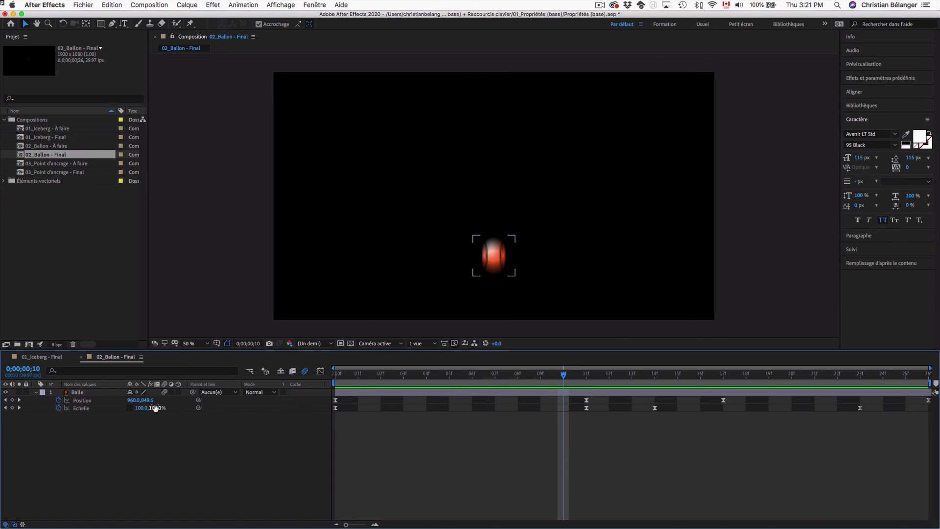
Highlight the Balle layer's Position and Echelle keyframes, deselect them, and scrub through frames 11 and 14 towards the end
left_click(87, 403)
left_click(81, 409, "shift")
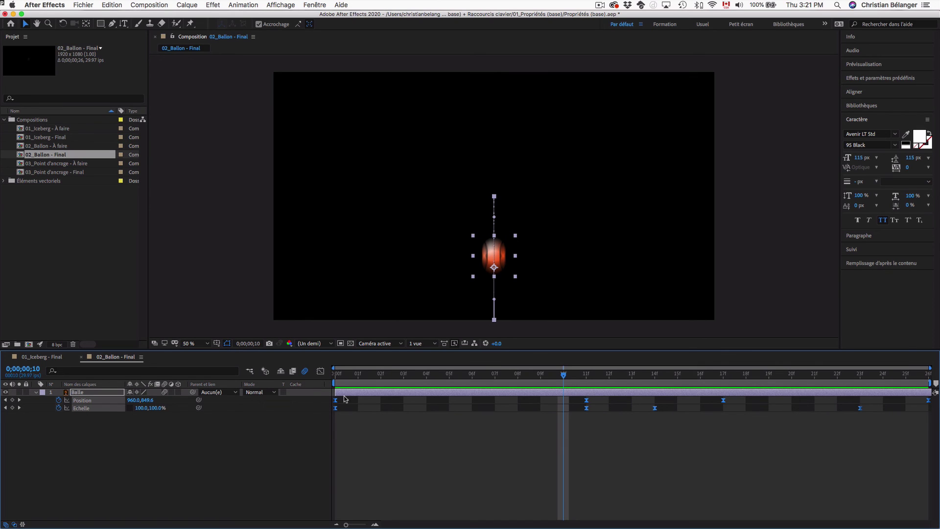
left_click(361, 402)
left_click_drag(357, 374, 582, 382)
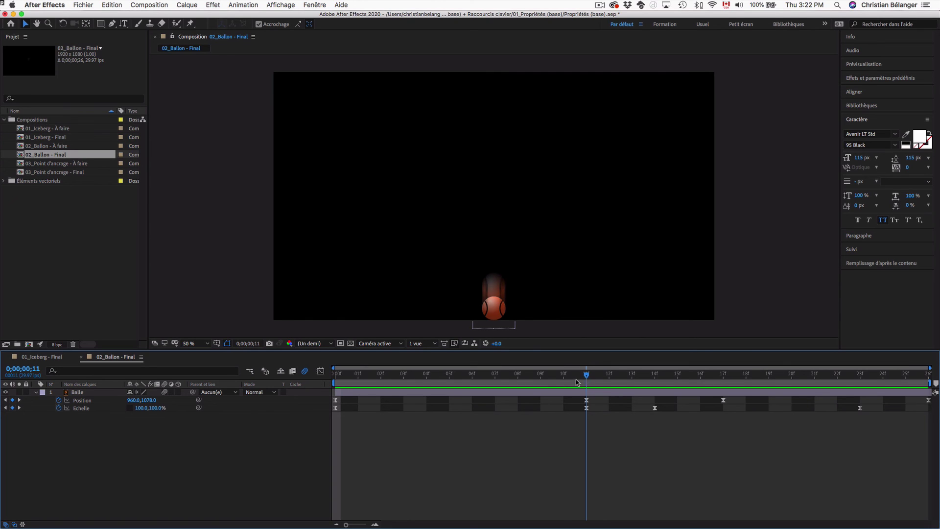
left_click_drag(589, 383, 629, 382)
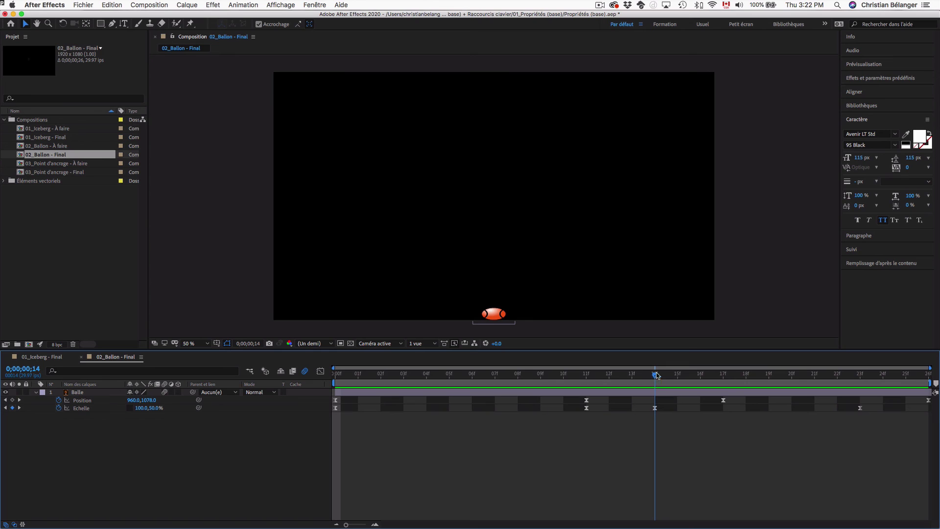
left_click_drag(656, 374, 918, 377)
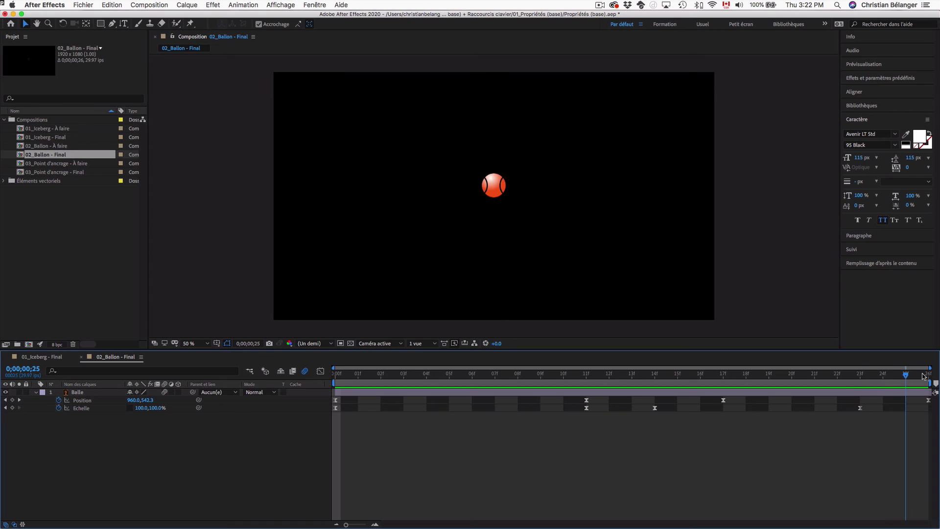
Replay and scrub the ball's bounce to review how it squashes and rebounds, and stop the preview
key("space")
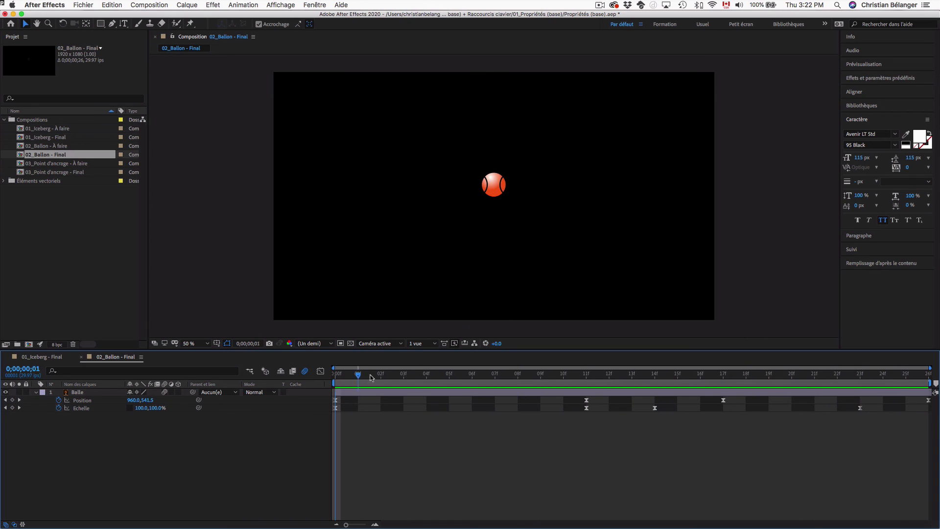
left_click_drag(335, 374, 680, 382)
key("space")
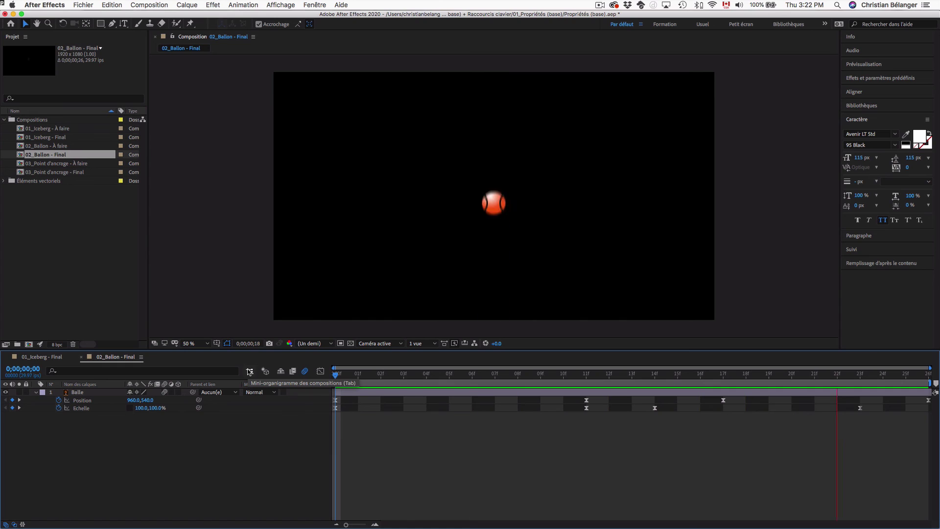
key("space")
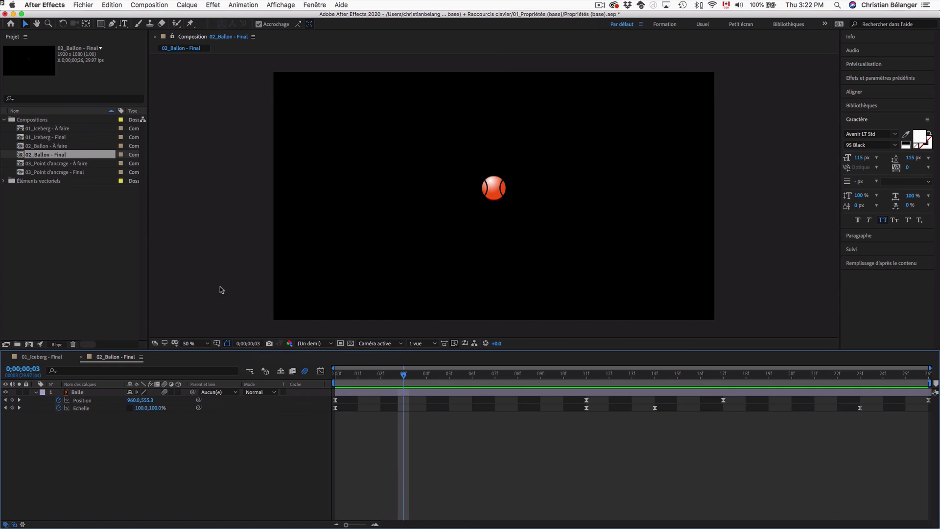
Open the 03_Point d'ancrage - Final composition, preview its animation, and return the playhead to frame 0
double_click(59, 174)
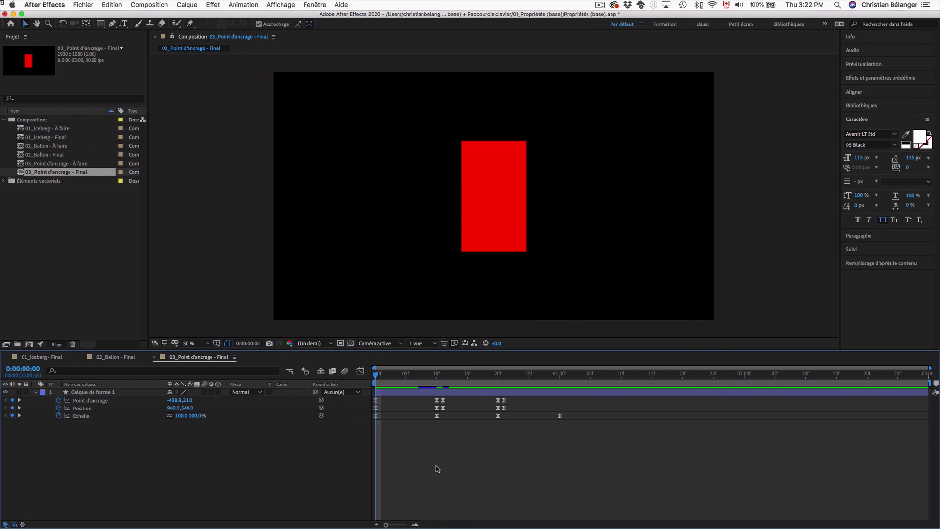
key("space")
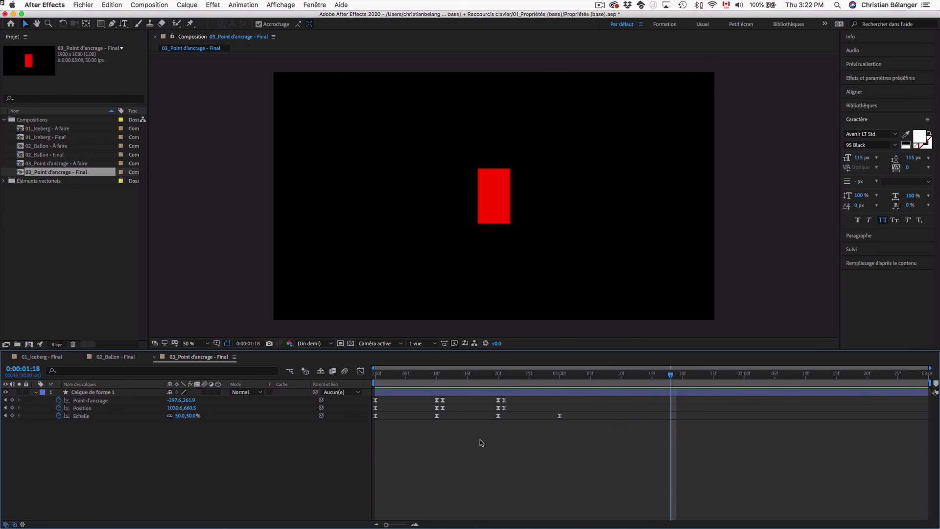
key("space")
left_click_drag(523, 376, 365, 371)
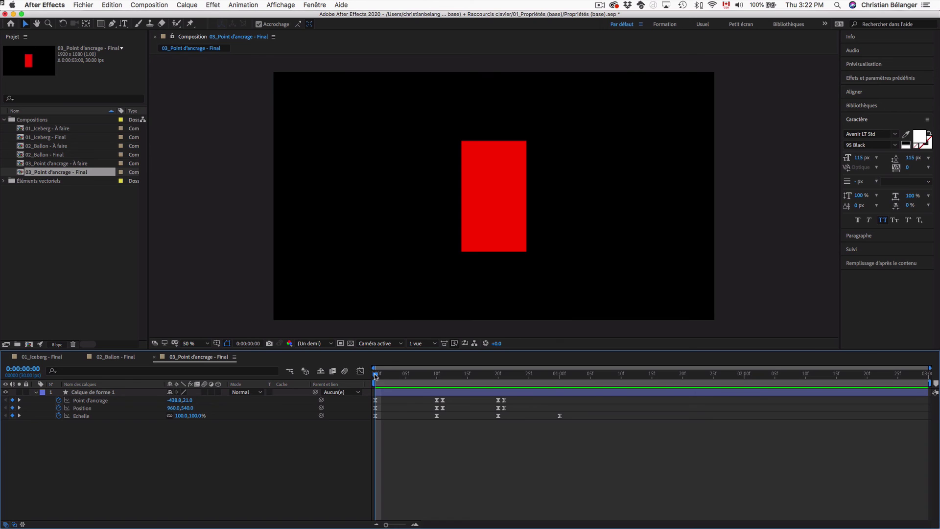
Examine the keyframes of Calque de forme 1 by selecting Point d'ancrage, followed by Position and Echelle together
left_click(98, 401)
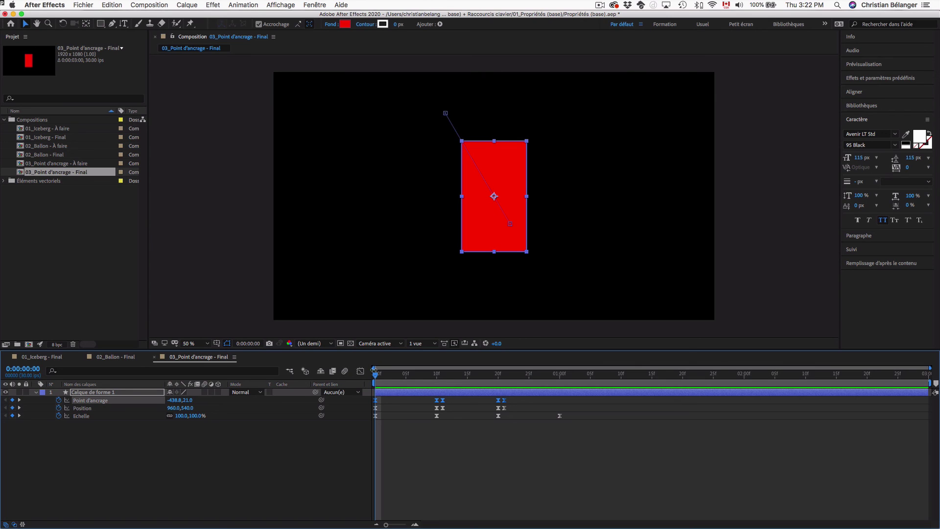
mouse_move(376, 376)
left_mouse_down()
mouse_move(562, 383)
mouse_move(369, 379)
left_mouse_up()
left_click(86, 409)
left_click(85, 417, "shift")
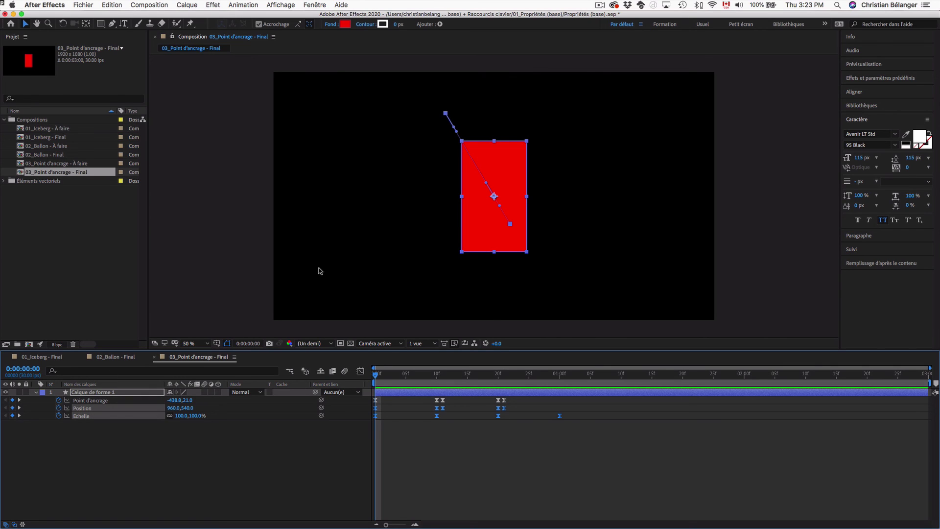
Select the Point d'ancrage property of Calque de forme 1 and move the playhead to frame 10
left_click(108, 401)
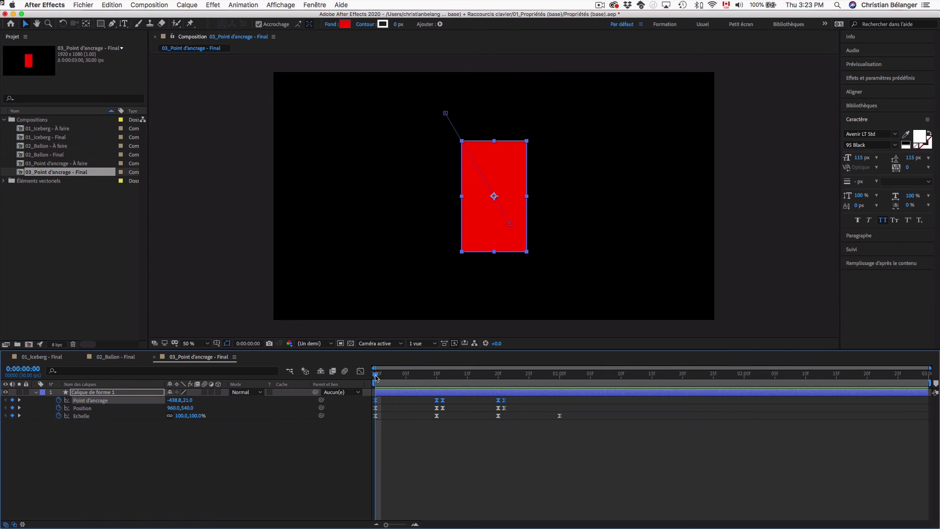
left_click_drag(377, 376, 436, 378)
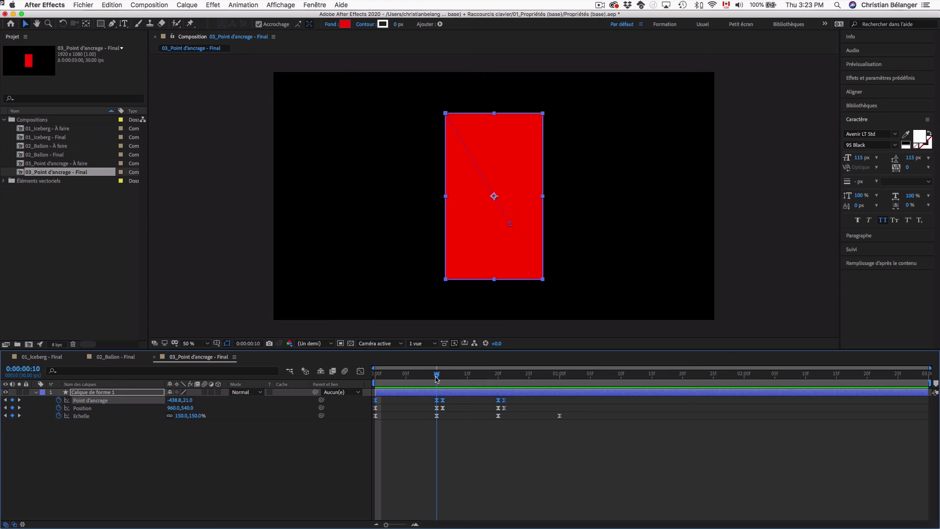
left_click_drag(436, 378, 436, 378)
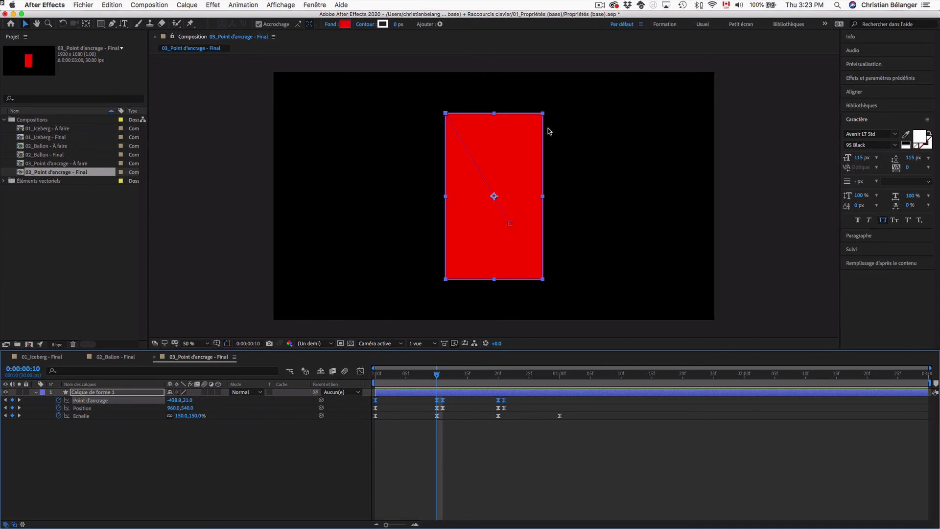
Show the shape's Rotation property, try rotating the rectangle around its centre, undo the rotation, and redisplay the keyframed properties
key("r")
key("w")
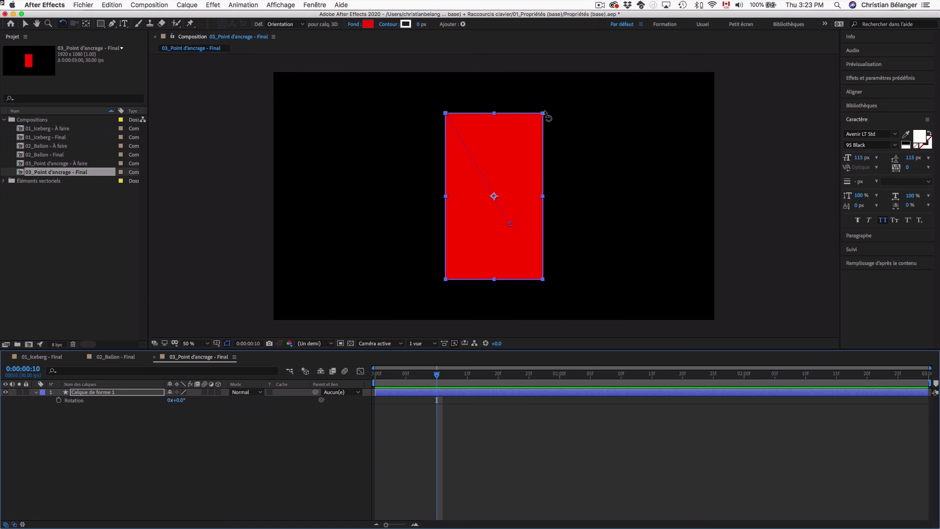
left_click_drag(545, 114, 444, 115)
key("ctrl+z")
key("u")
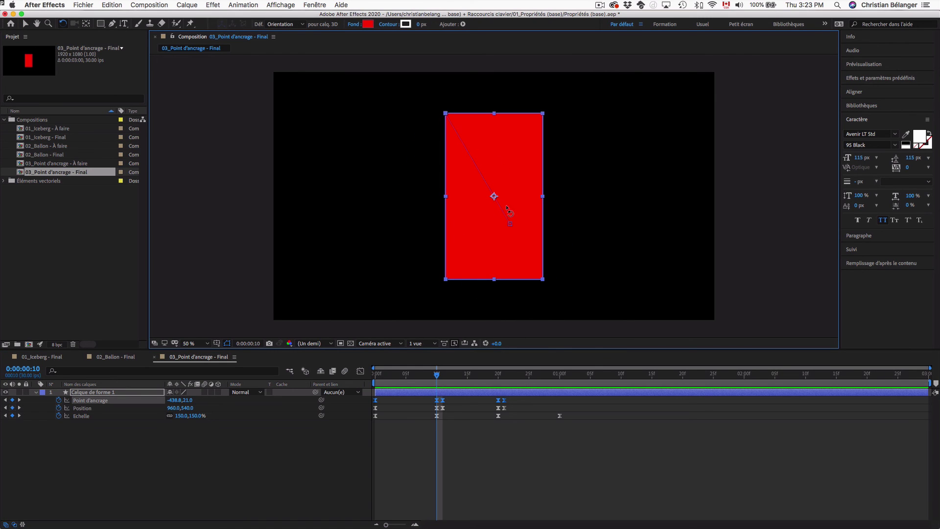
Try moving the anchor point to the rectangle's left edge and rotating the shape around it, and undo both changes
key("y")
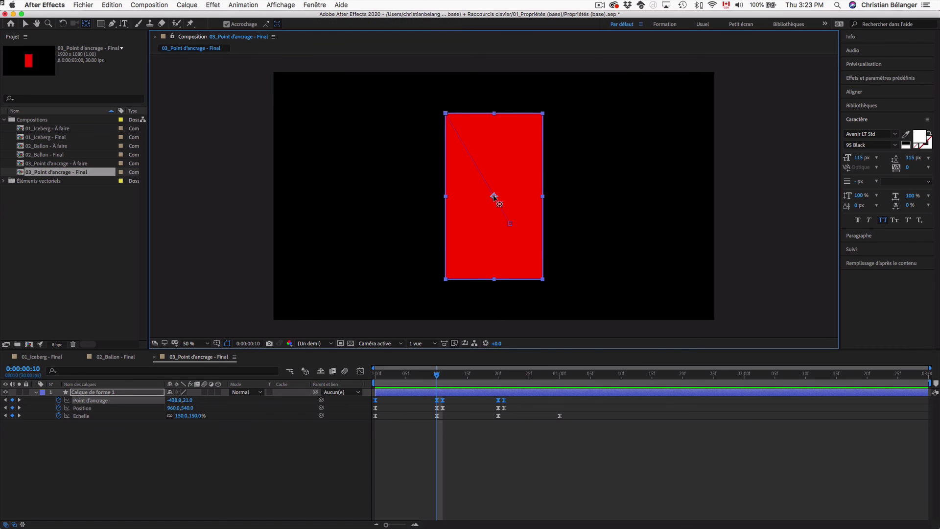
left_click_drag(495, 196, 461, 197)
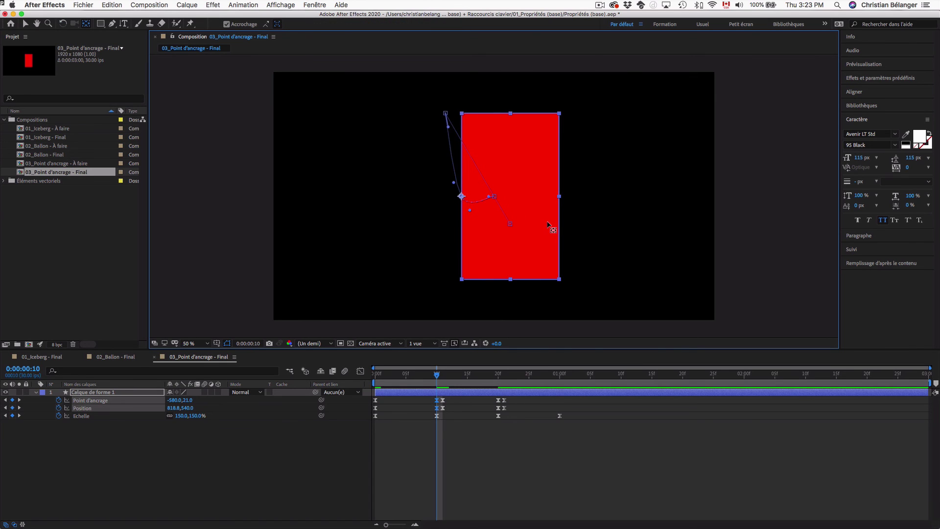
key("w")
left_click_drag(588, 115, 370, 171)
key("super+z")
key("super+z")
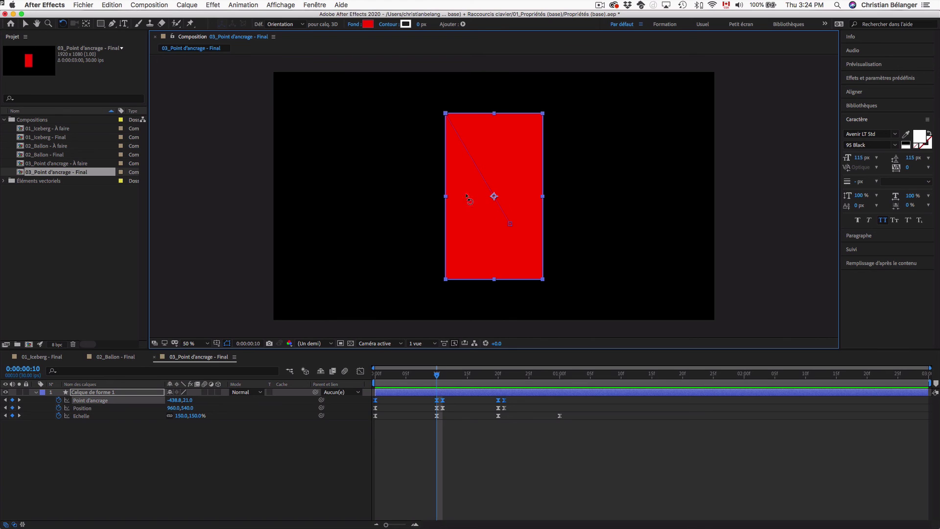
Switch to the Selection tool, return the playhead to frame 0 and deselect the shape layer
key("v")
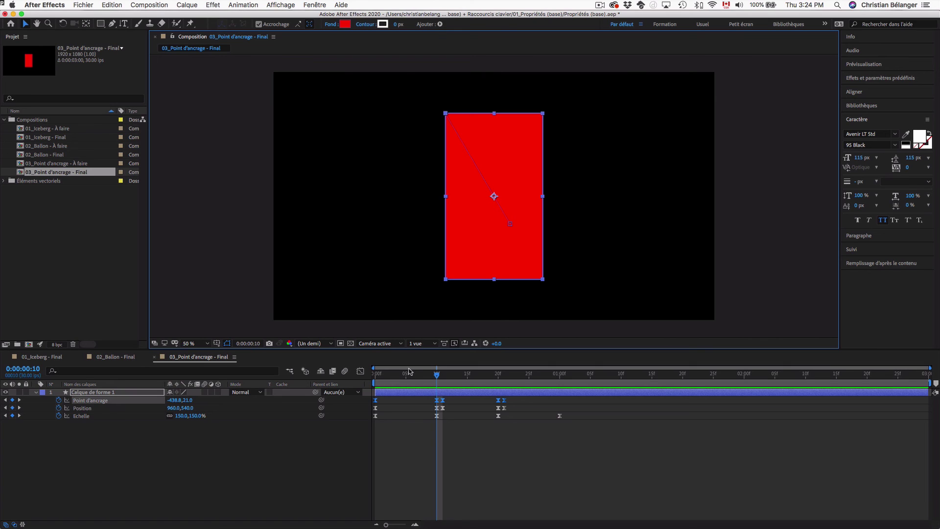
left_click_drag(395, 375, 353, 376)
left_click(419, 463)
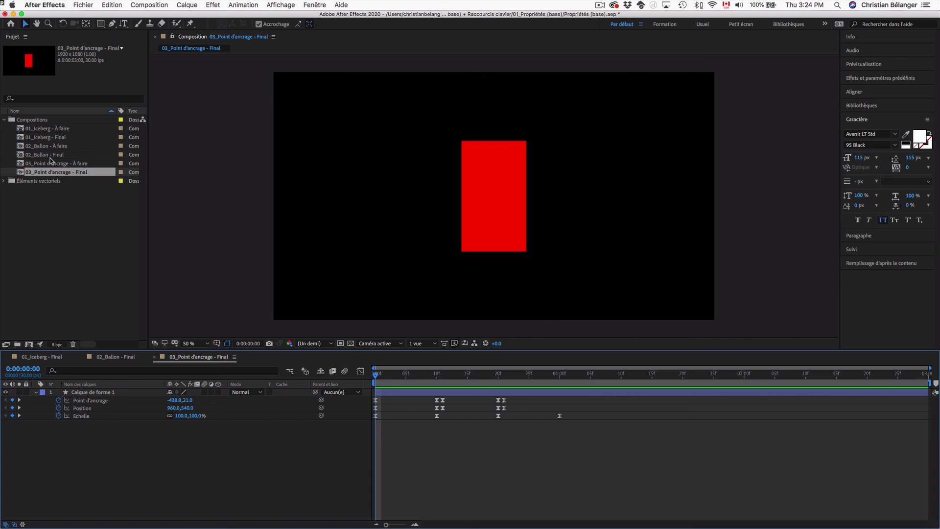
Start a new composition outside the Compositions folder and name it Tests
left_click(82, 231)
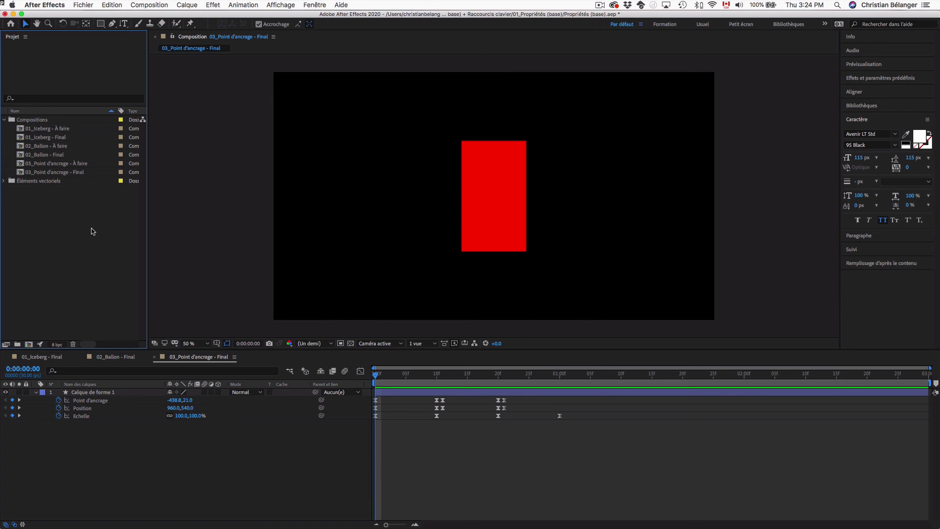
key("super+n")
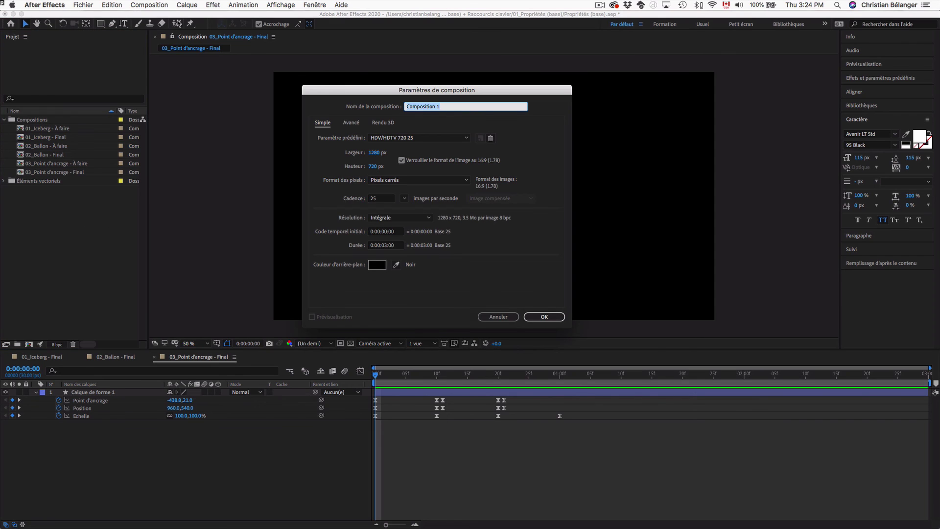
left_click(163, 5)
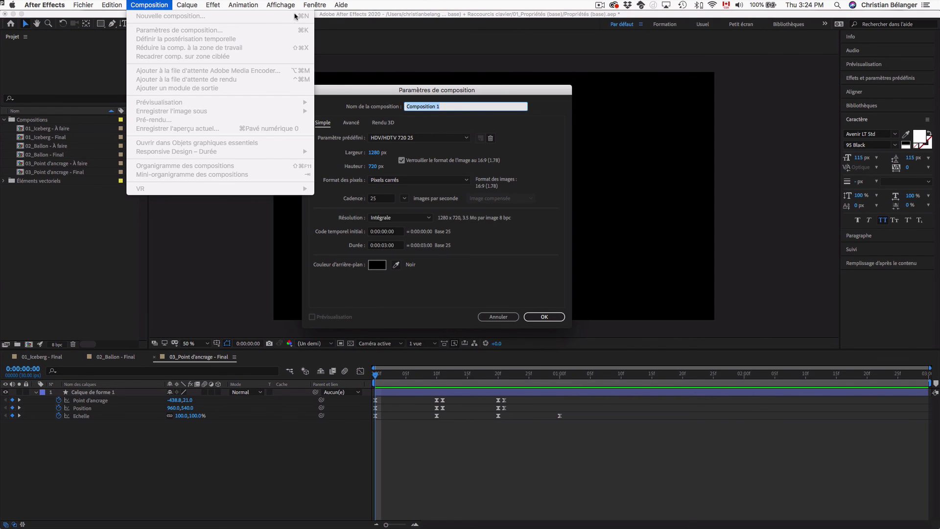
left_click(353, 18)
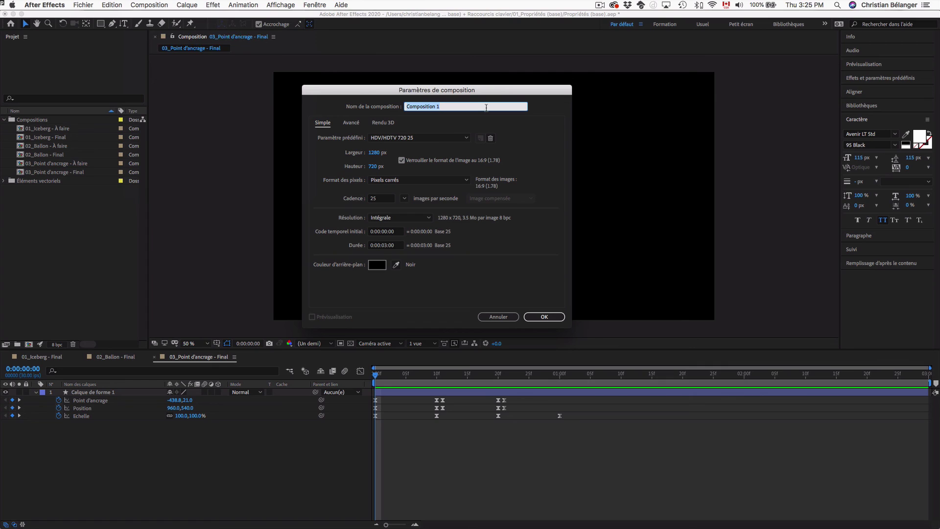
type("Tests")
Review the presets, frame rate and duration, and create the composition with the HDV/HDTV 720 25 preset and a 0:00:03:00 duration
left_click(436, 138)
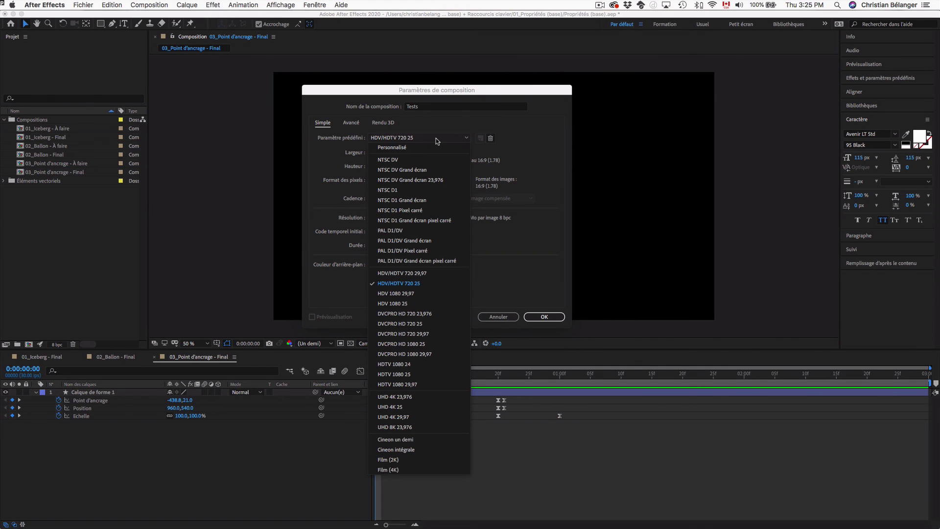
left_click(436, 138)
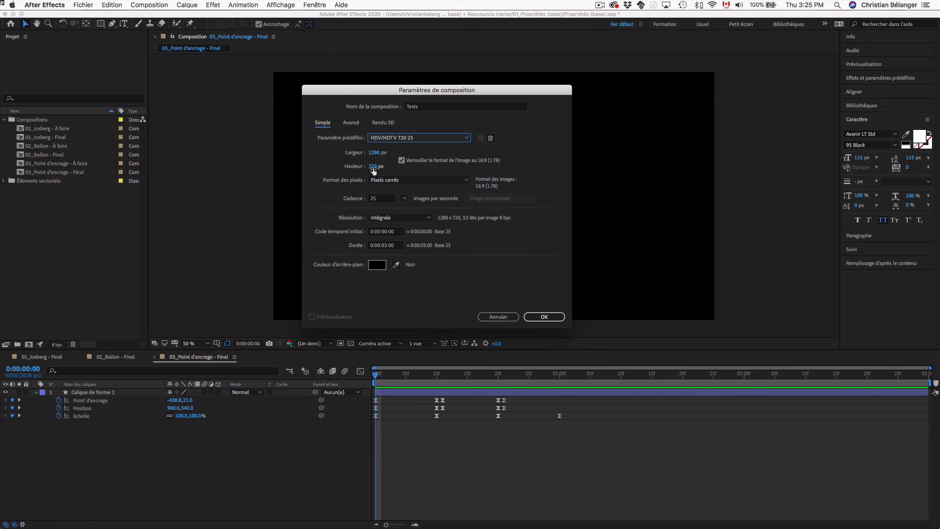
left_click(432, 138)
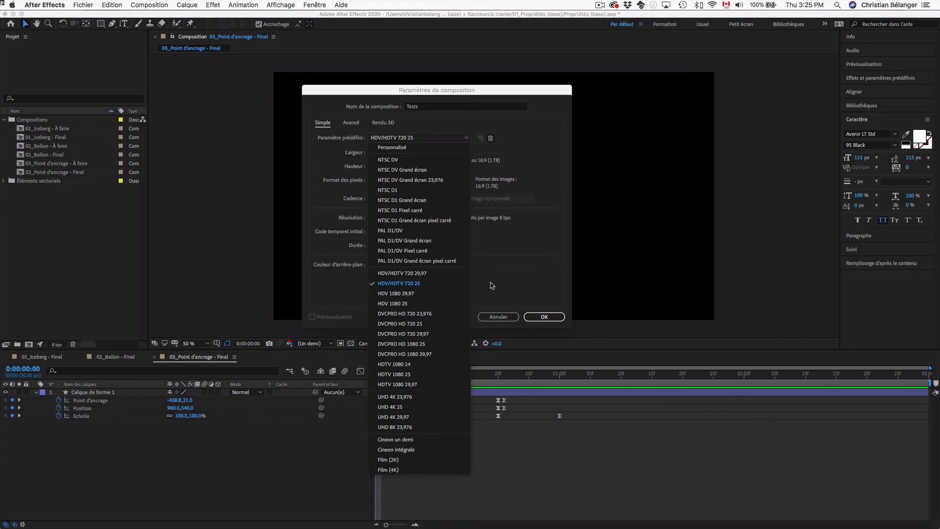
left_click(517, 285)
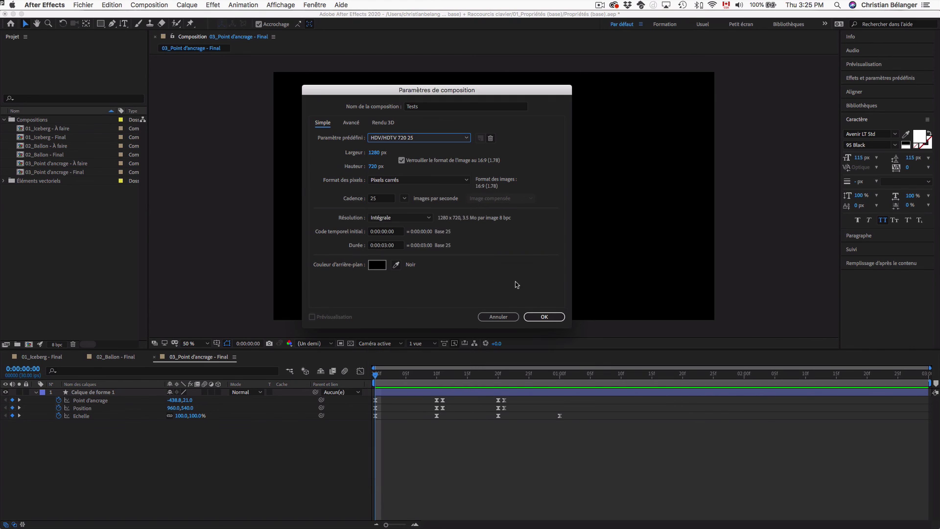
left_click(384, 201)
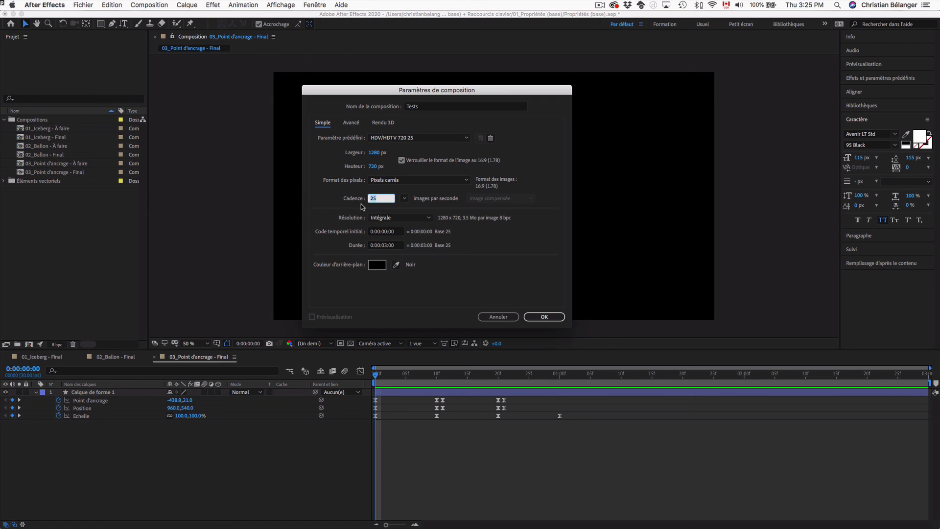
left_click(386, 245)
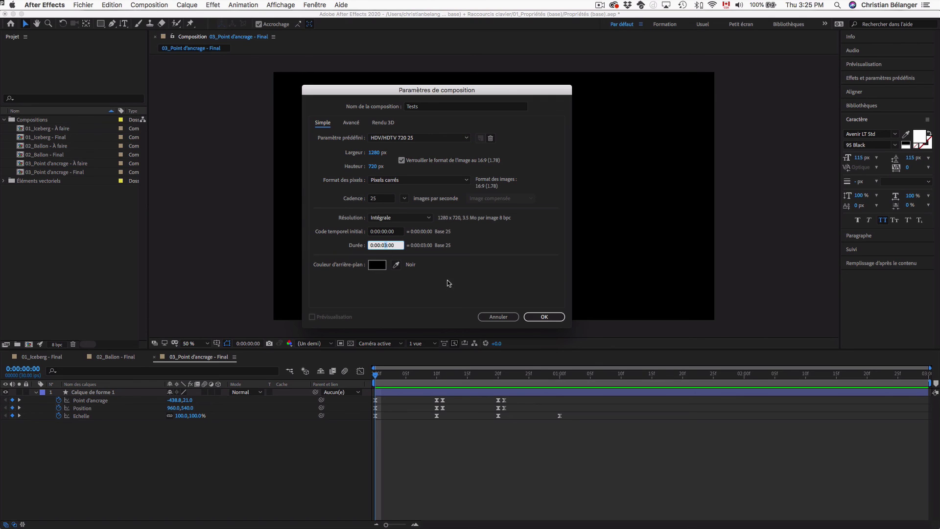
left_click(461, 277)
left_click(548, 317)
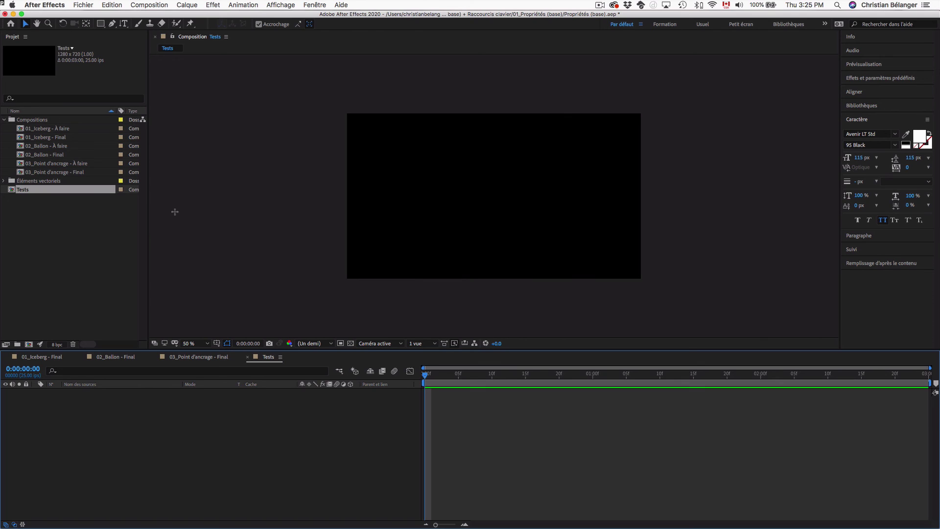
Activate the Rectangle tool and view the other available shape tools
key("q")
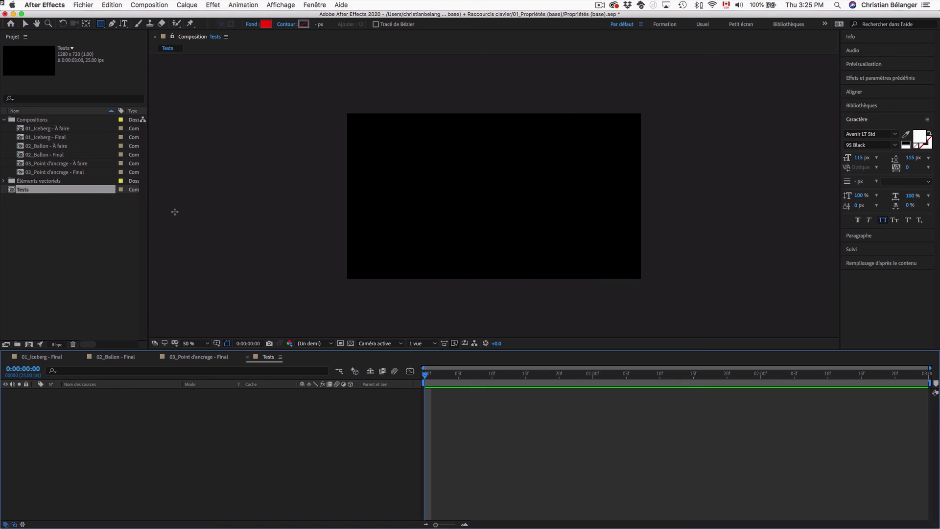
left_click(101, 25)
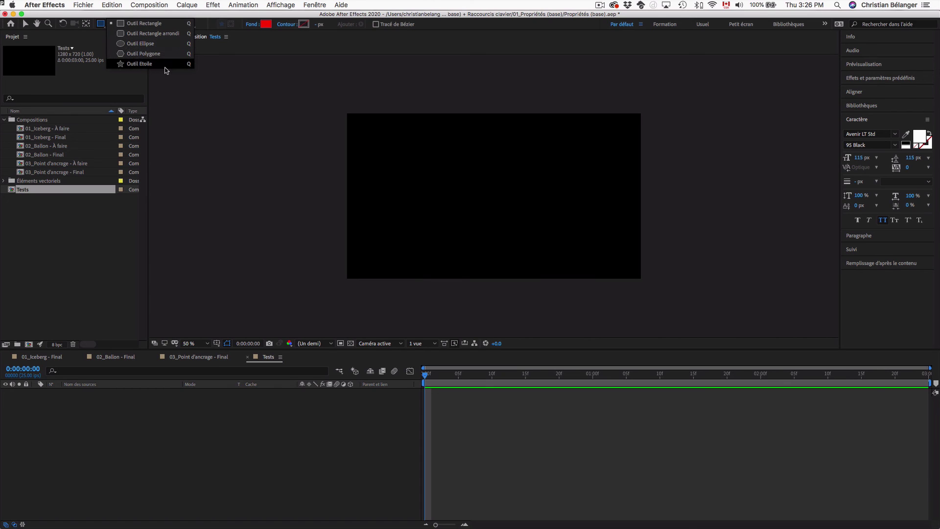
left_click(101, 24)
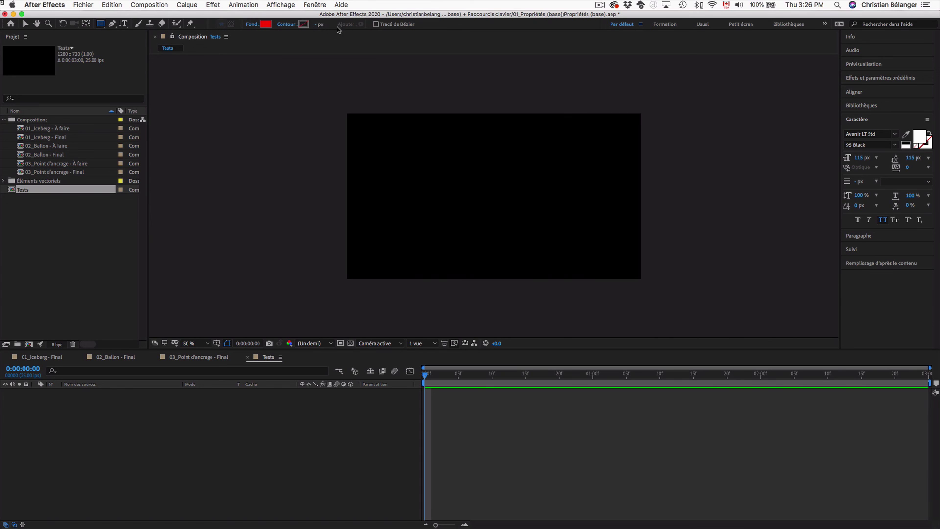
Examine the shape fill's colour and its fill type options, keeping the solid red fill
left_click(266, 25)
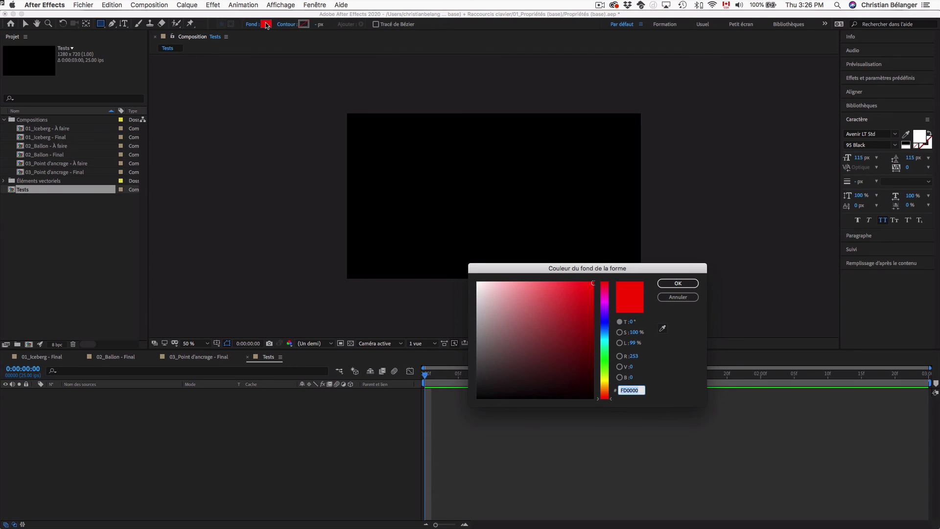
key("Return")
left_click(250, 24)
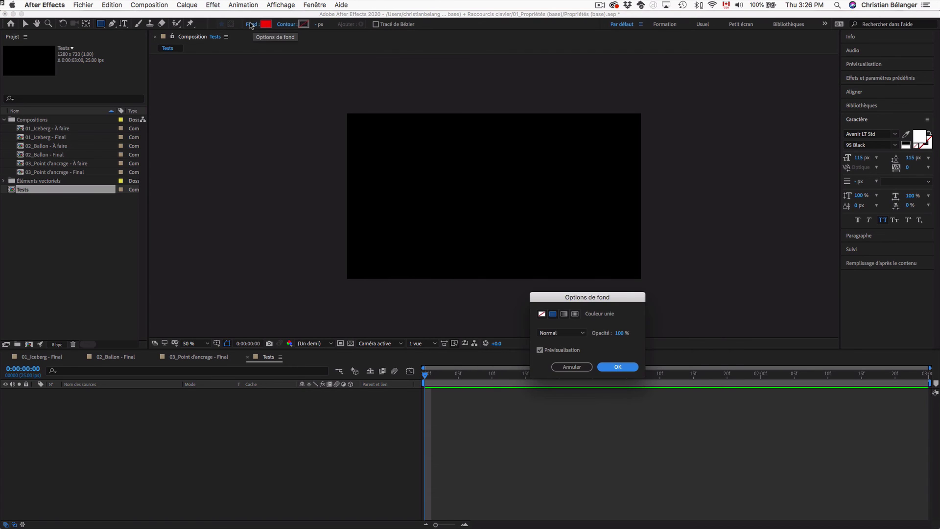
left_click_drag(547, 296, 376, 160)
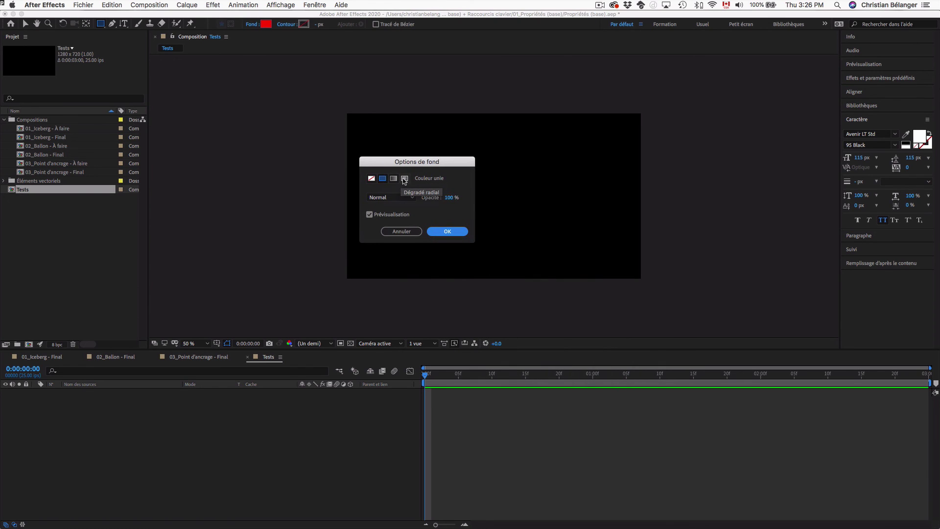
left_click(399, 232)
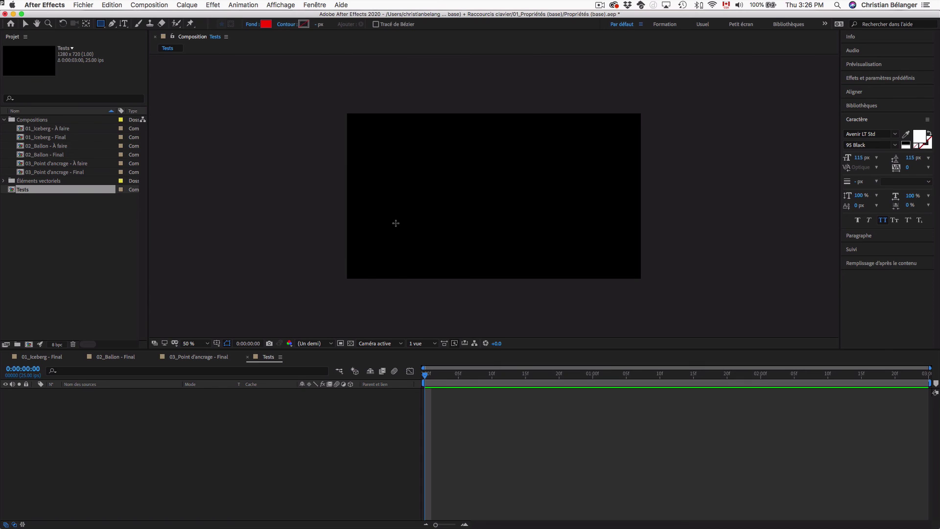
Examine the shape stroke's type options and colour settings without changing them
left_click(288, 24)
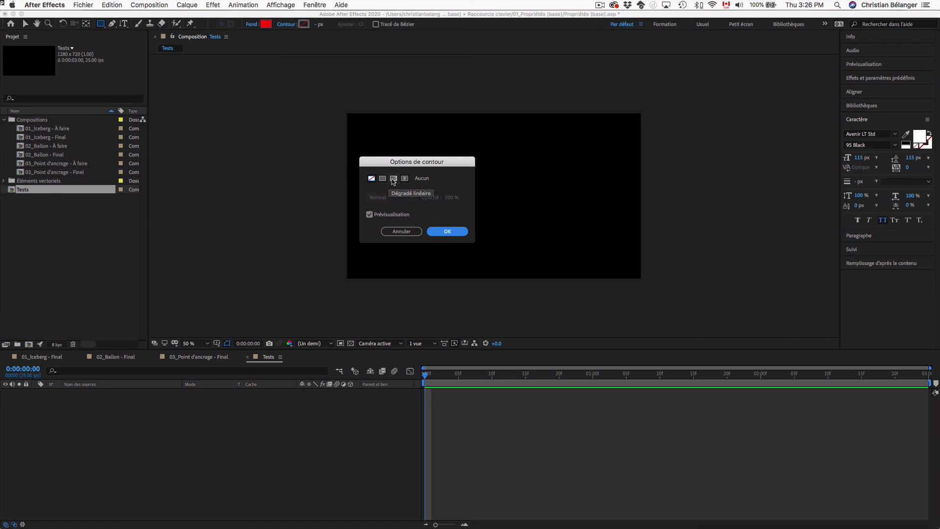
left_click(401, 232)
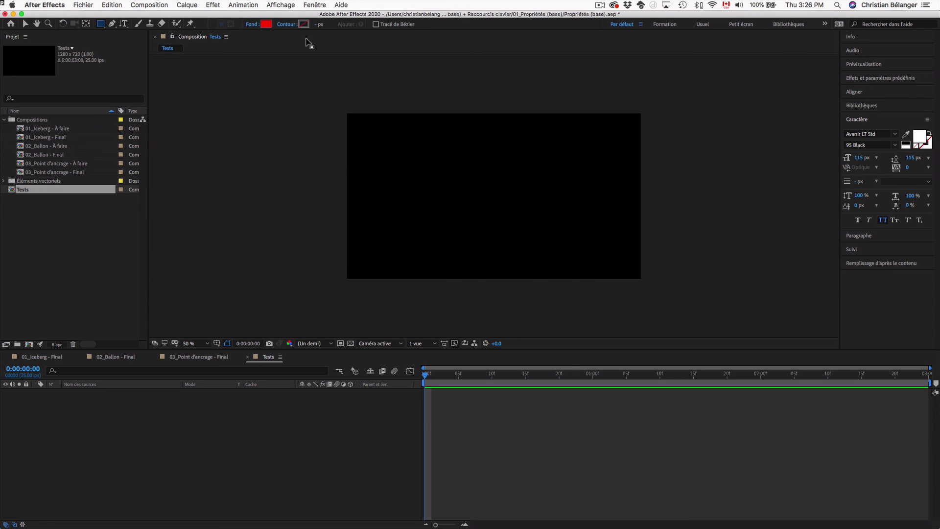
left_click(305, 24)
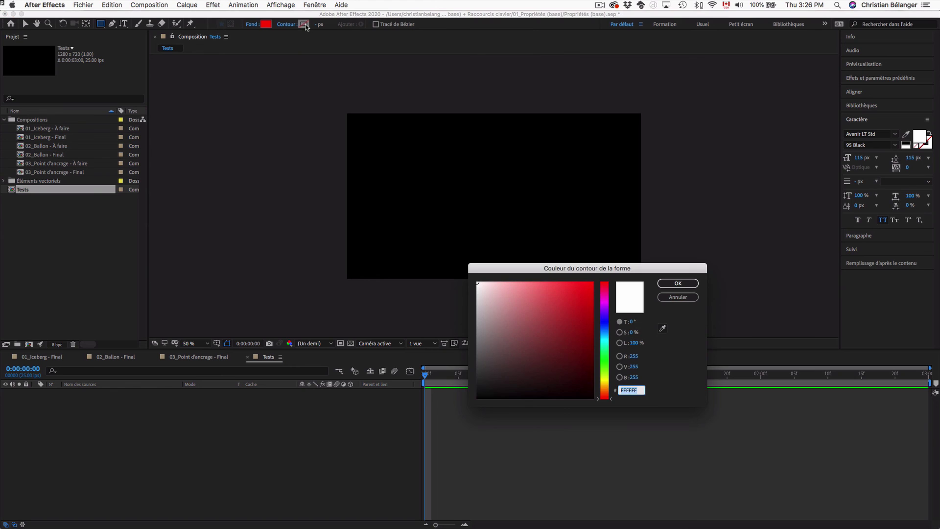
left_click_drag(502, 270, 327, 116)
left_click(504, 142)
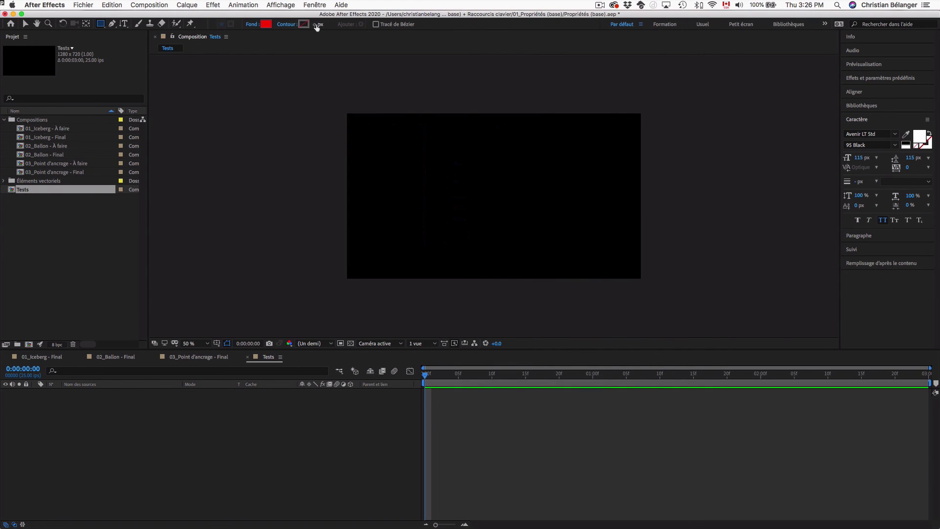
Set a 74 px white stroke and draw a tall red rectangle in the left half of the Tests composition
left_click_drag(316, 25, 361, 23)
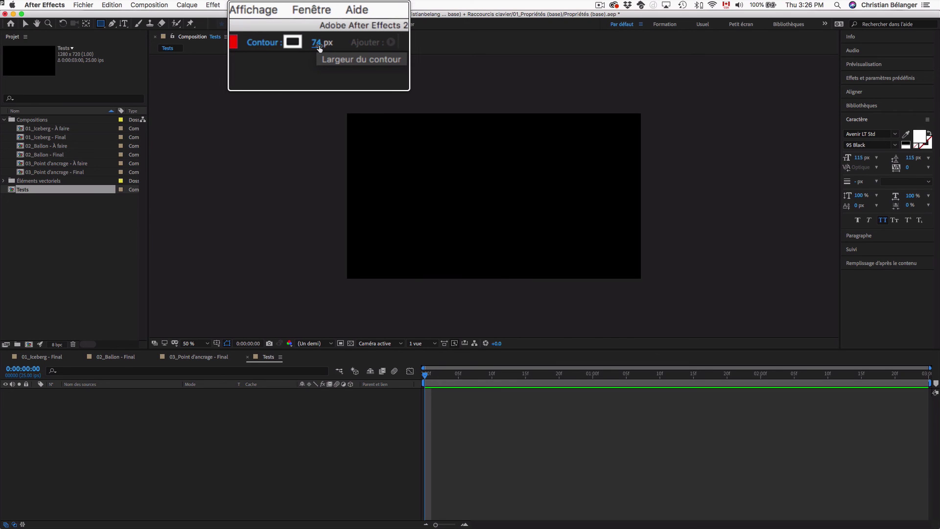
left_click(304, 24)
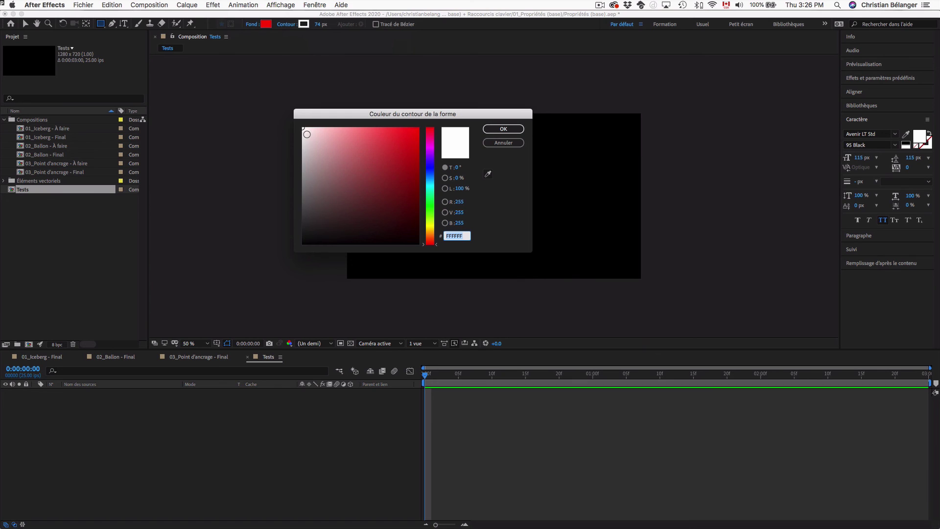
left_click(504, 129)
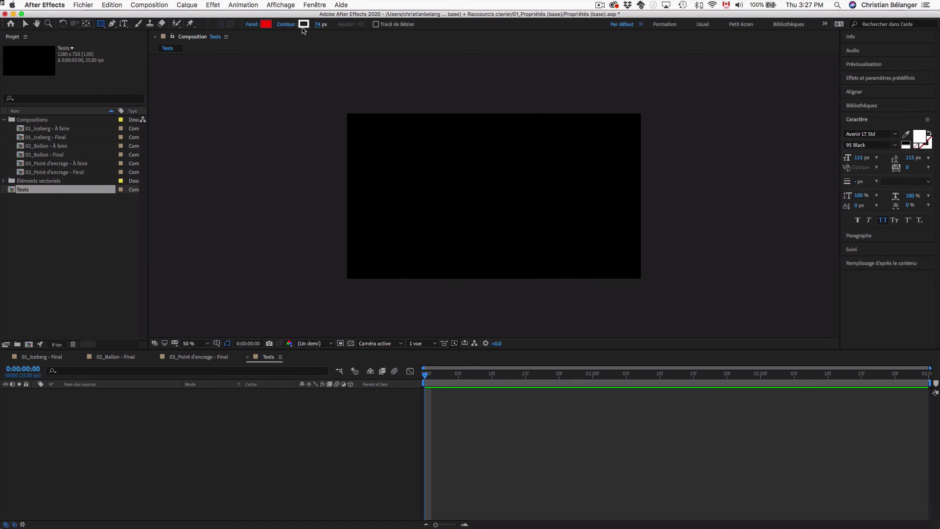
left_click(399, 145)
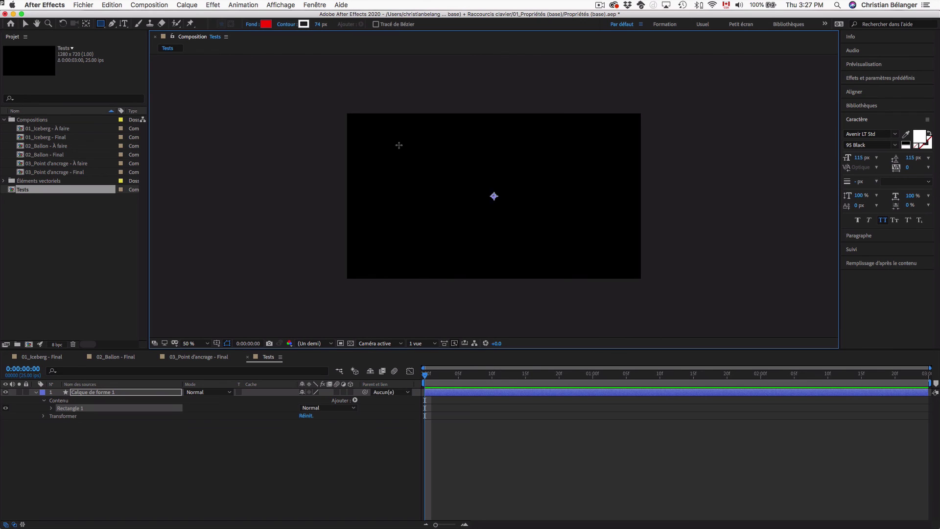
left_click_drag(399, 145, 466, 247)
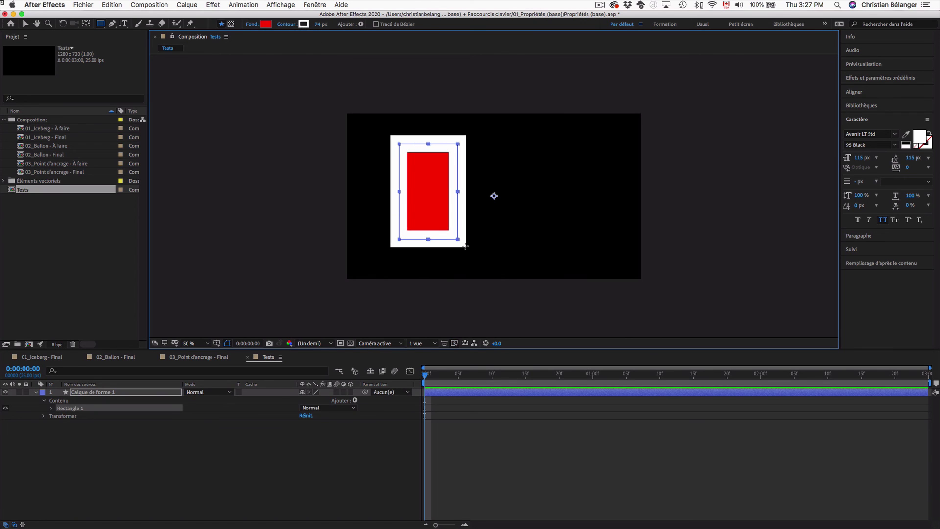
Remove the rectangle's stroke by setting its stroke type to Aucun
left_click(288, 26)
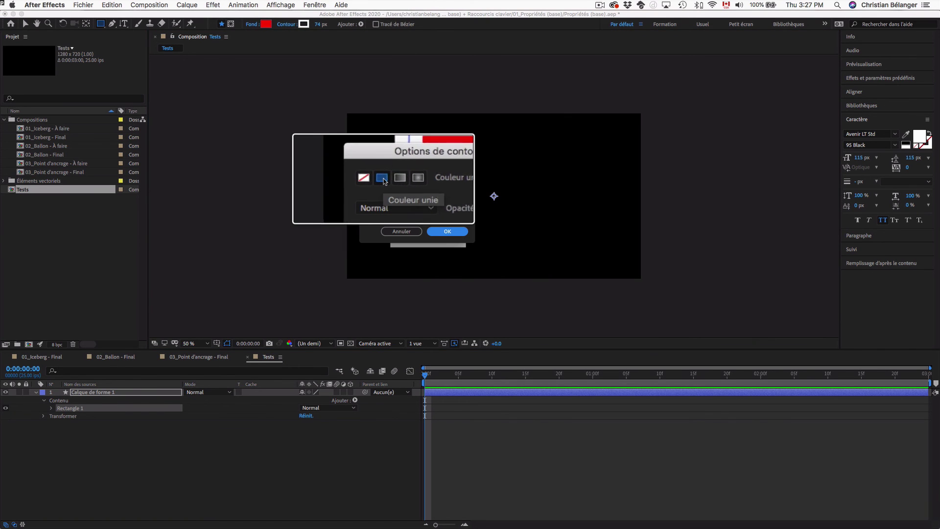
left_click(368, 178)
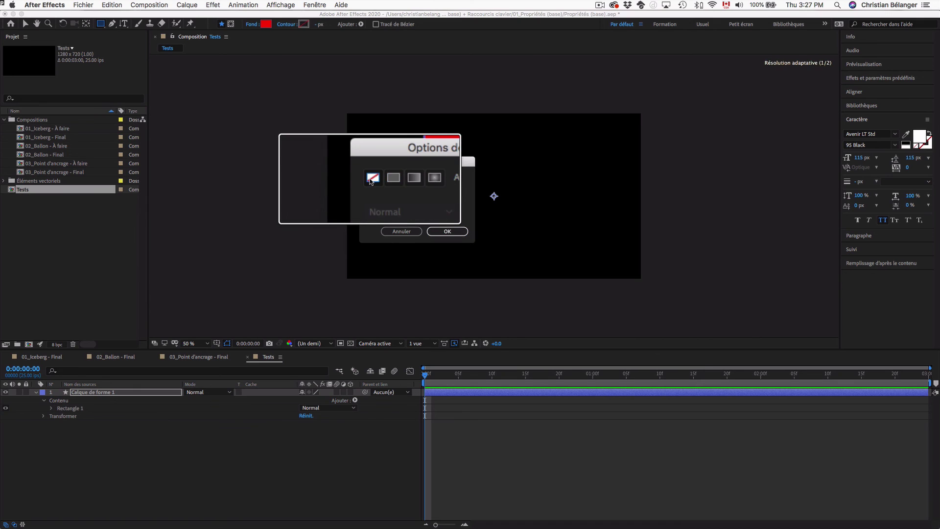
left_click(441, 228)
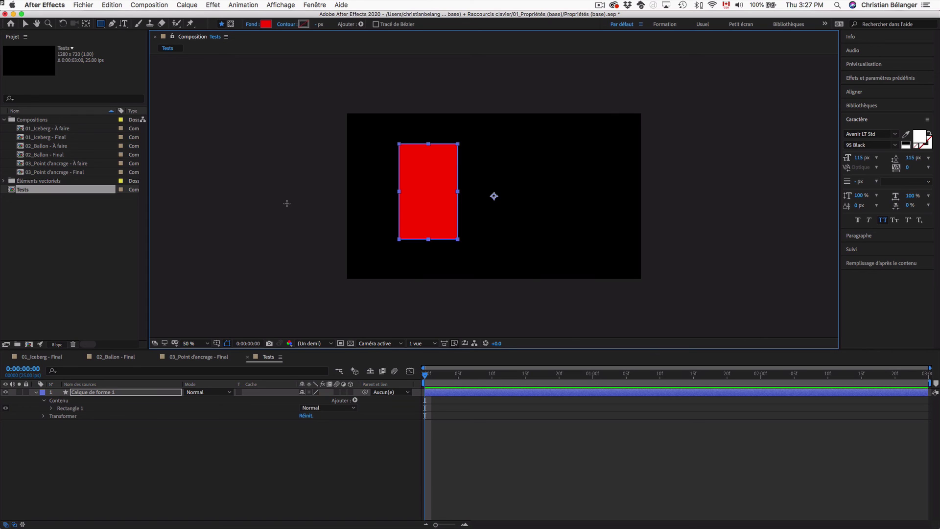
Select the rectangle with the Selection tool to check where its anchor point sits, and deselect it
key("v")
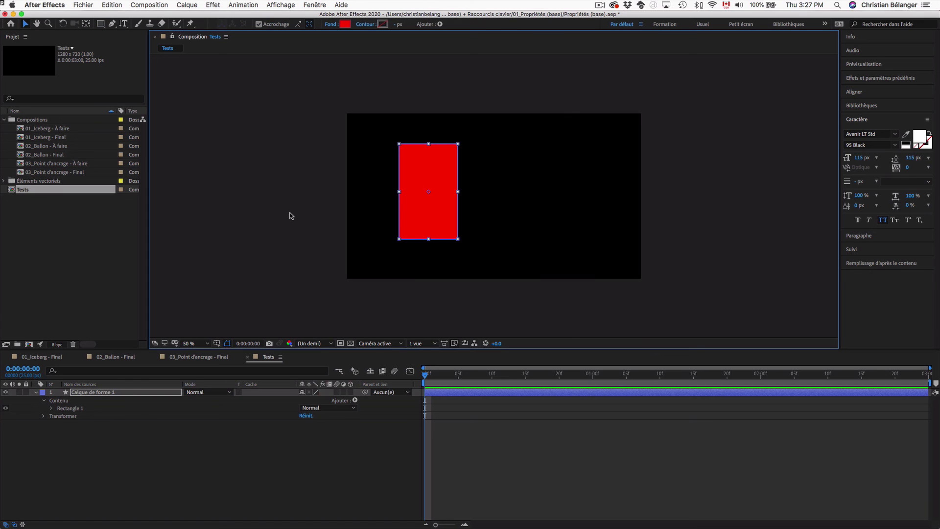
left_click(291, 214)
left_click(442, 219)
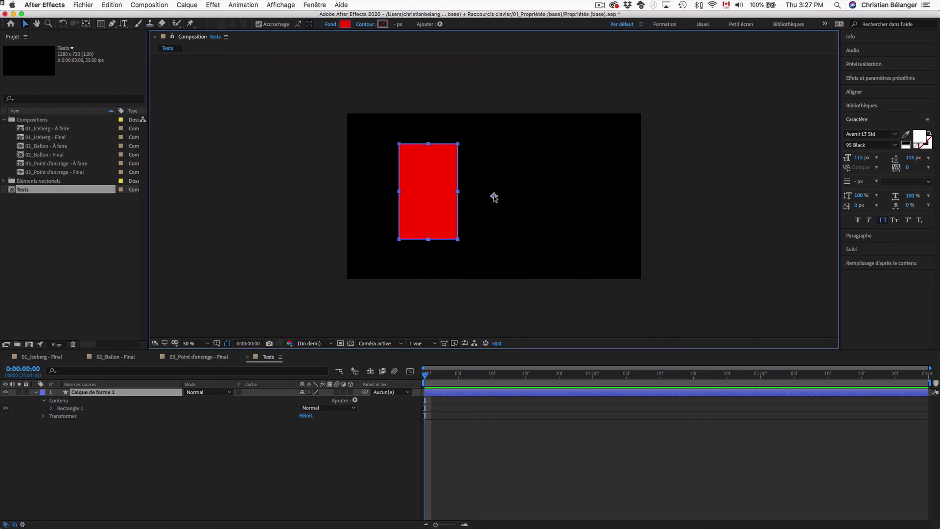
left_click(316, 198)
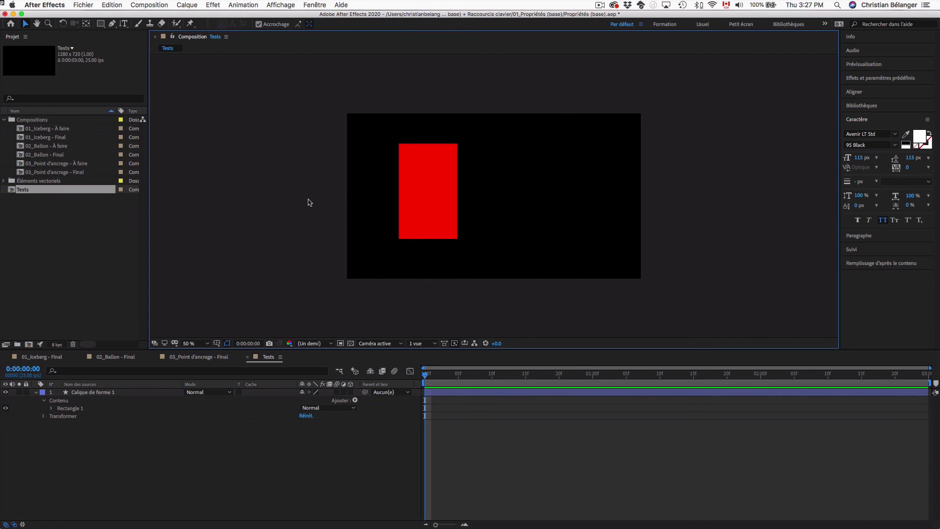
Centre the red rectangle's anchor point within its shape and centre the layer in the Tests composition
left_click(417, 205)
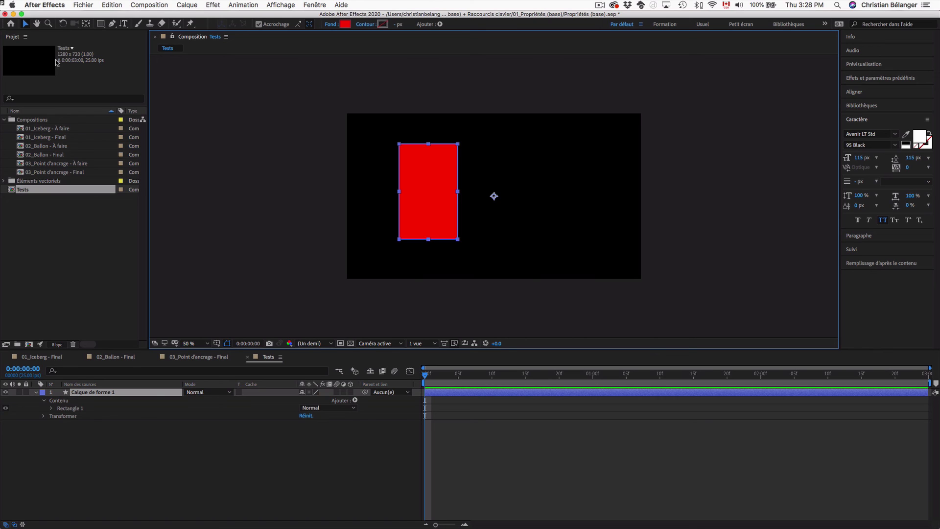
left_click(85, 24)
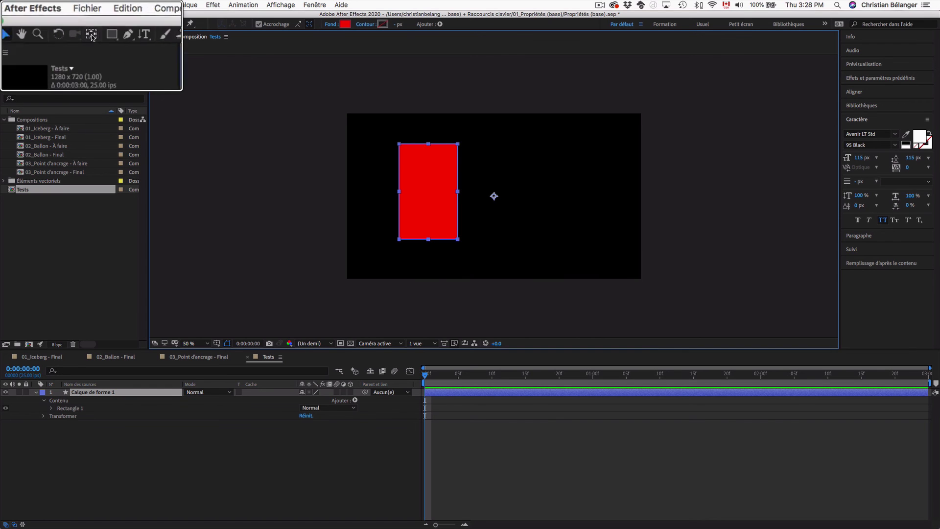
left_click(86, 24)
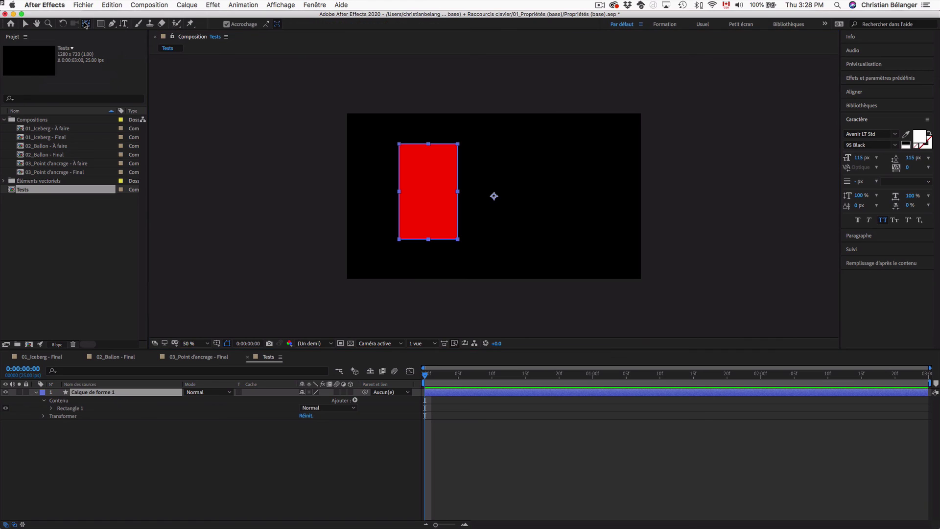
key("Return")
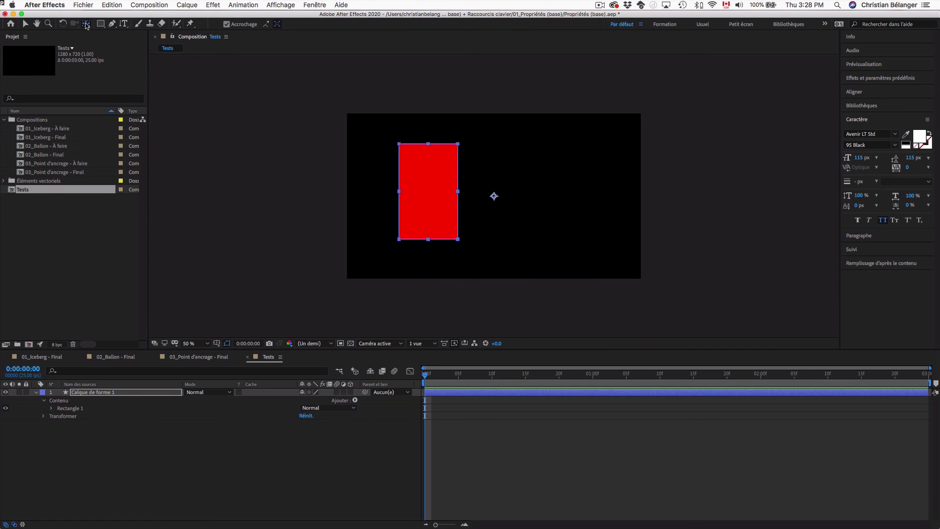
key("super+alt+Home")
double_click(86, 24)
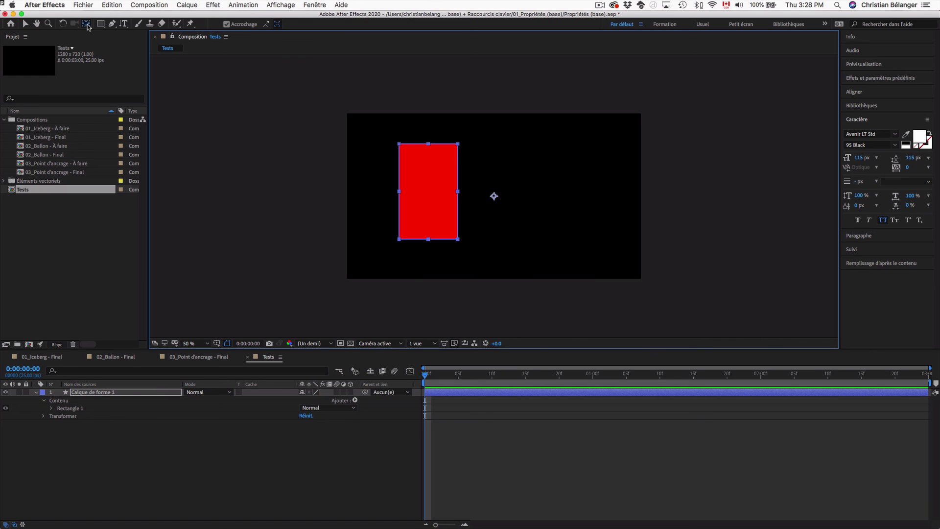
key("super+alt+Home")
key("super+z")
key("super+alt+Home")
key("super+Home")
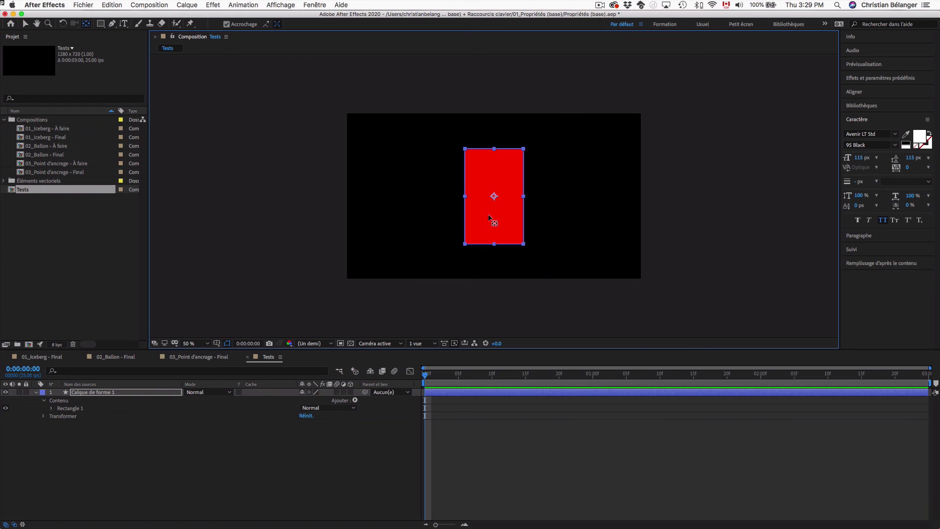
Try moving the rectangle with the Selection tool to the composition's upper-left corner, and undo the move
key("v")
left_click_drag(491, 220, 375, 180)
key("super+z")
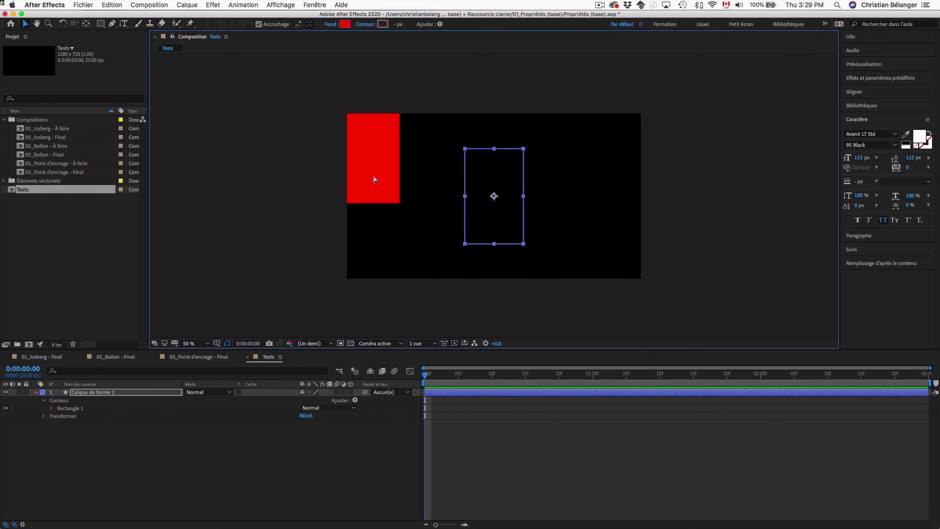
Move the rectangle off-centre towards the upper left, align it horizontally and vertically to the composition's centre, and deselect it
left_click_drag(487, 209, 420, 185)
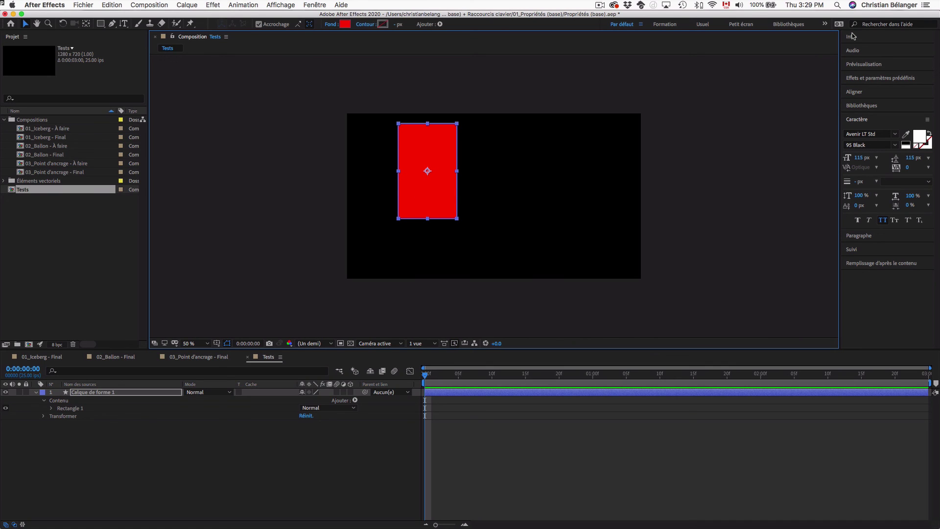
left_click(862, 93)
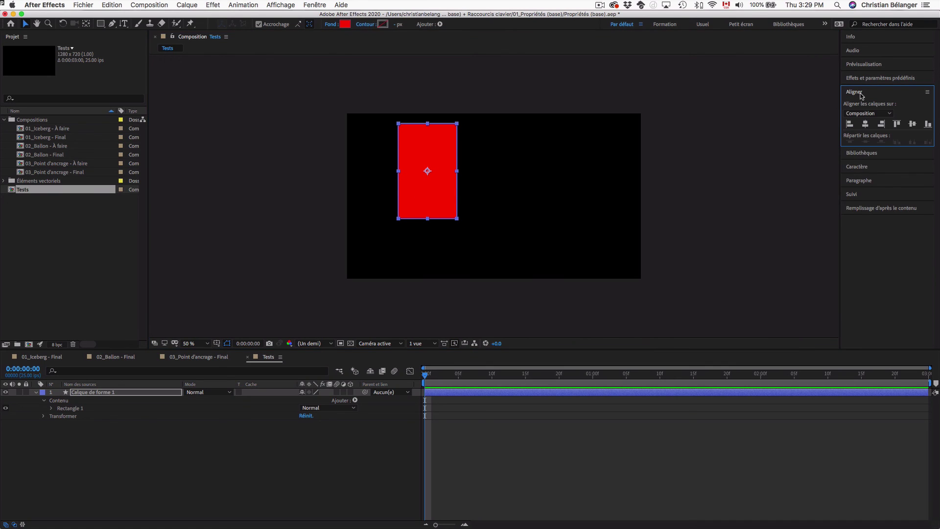
left_click(866, 125)
left_click(913, 125)
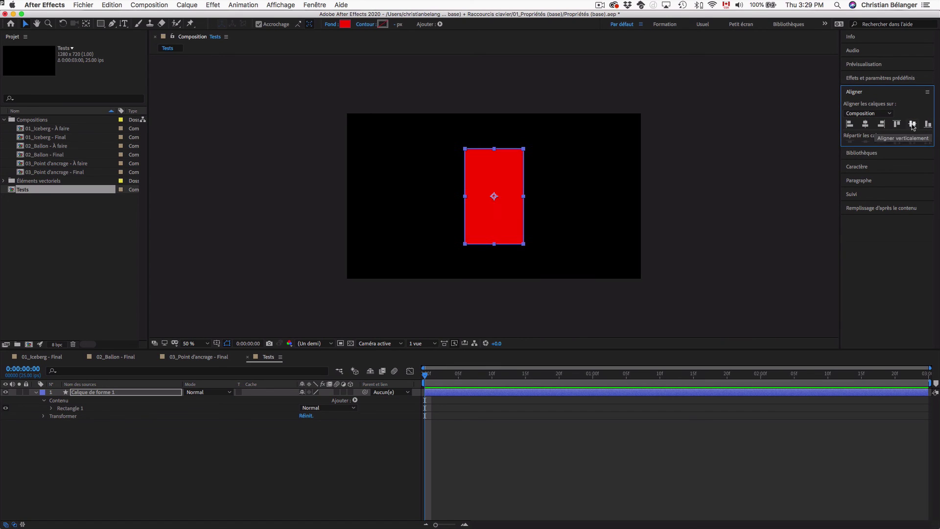
left_click(305, 188)
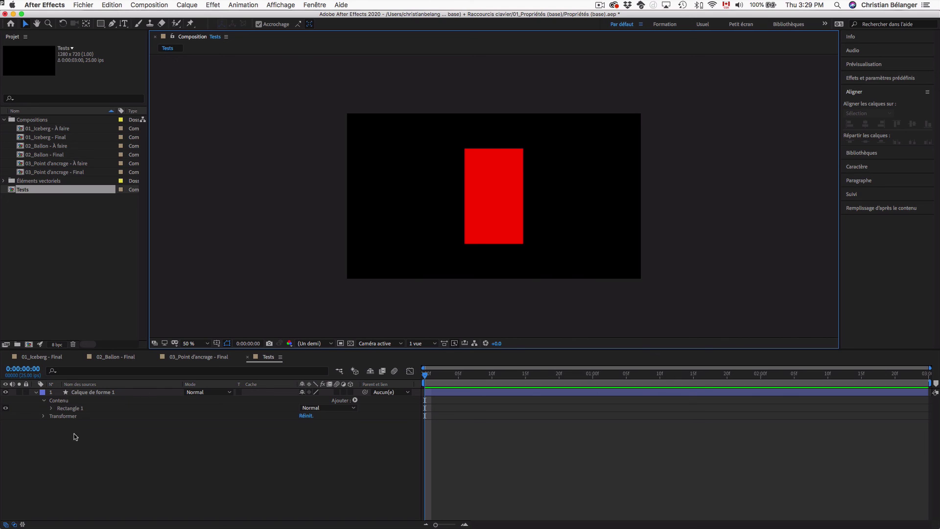
Reveal the shape layer's Transformer properties and move its anchor point to the middle of the rectangle's upper edge
left_click(56, 416)
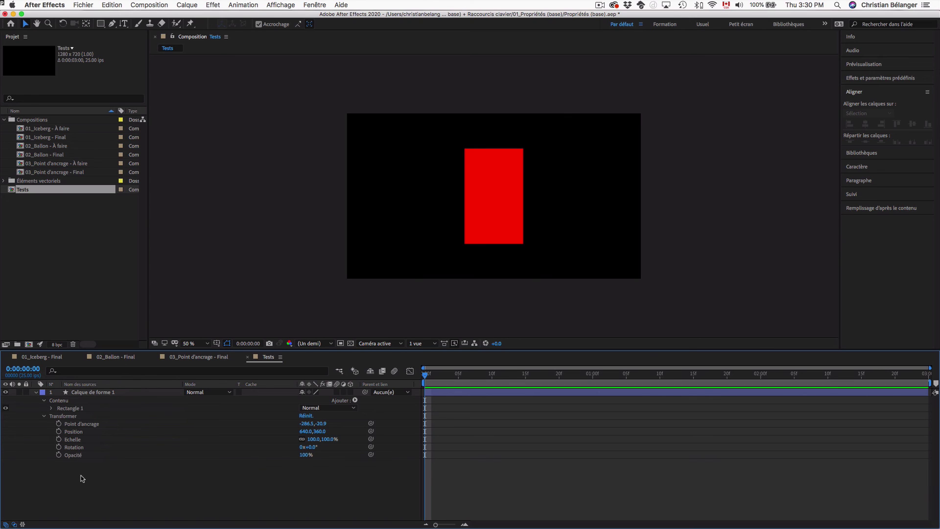
left_click(95, 425)
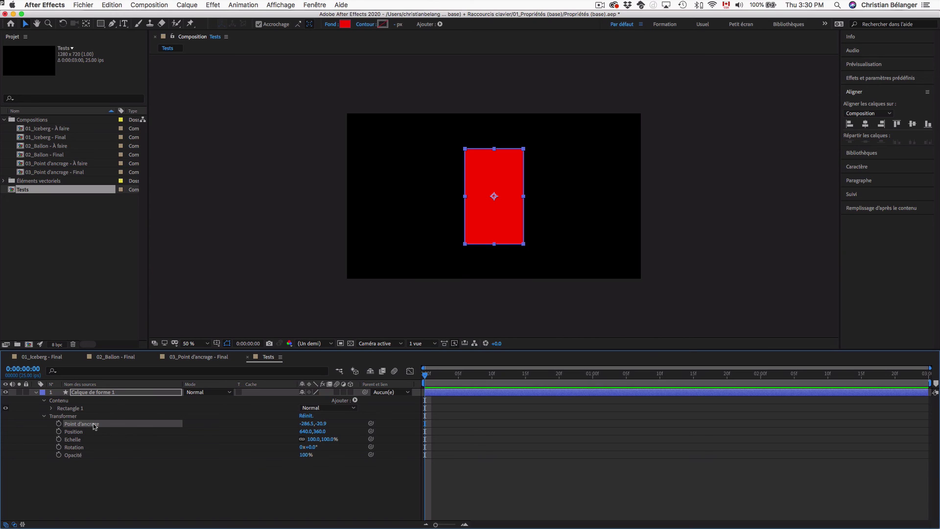
left_click(87, 24)
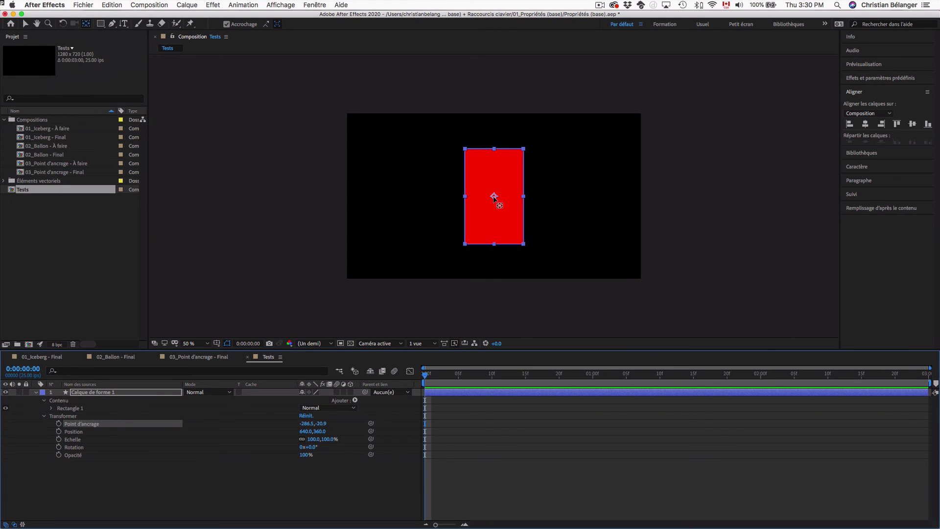
left_click_drag(494, 197, 495, 149)
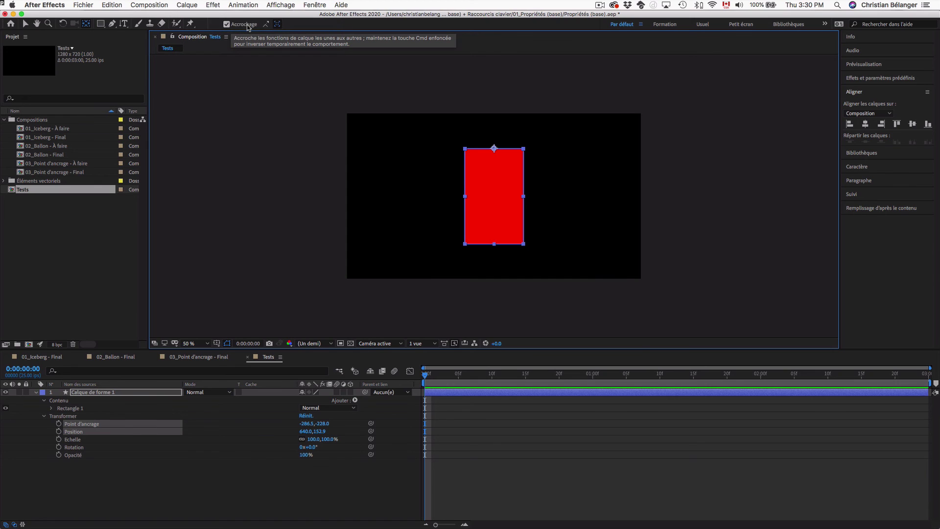
Snap the anchor point to the middle of the rectangle's right edge, recentre it in the shape, and deselect the layer
left_click(227, 24)
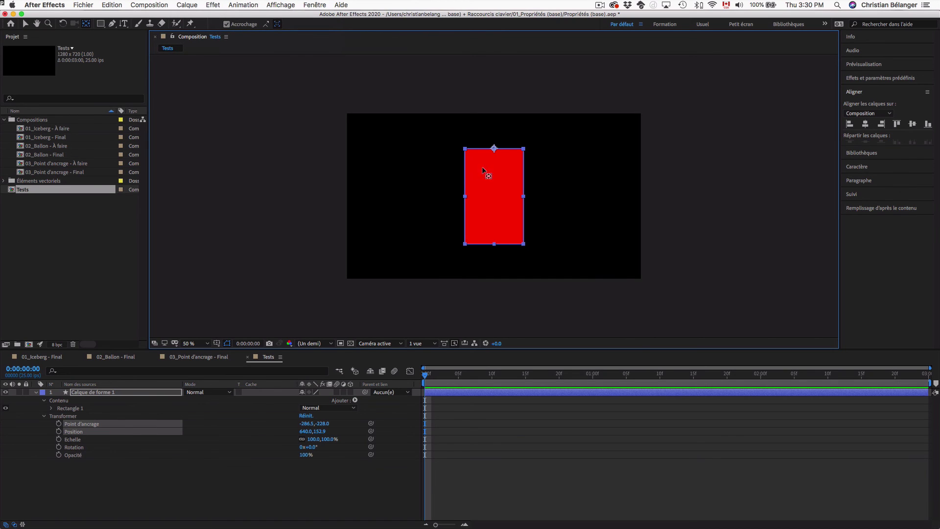
left_click_drag(495, 149, 524, 196)
key("super+alt+Home")
left_click(147, 486)
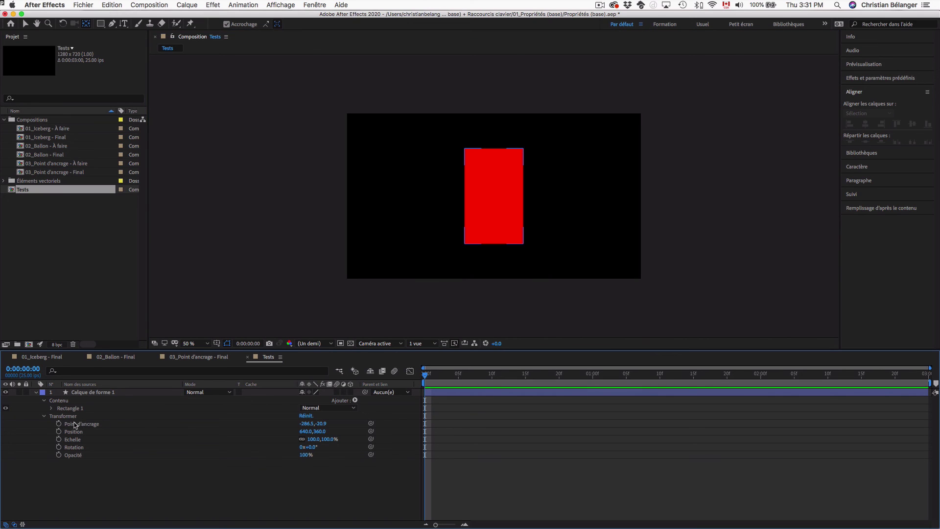
Shift the rectangle horizontally to test its Position property, leaving it in the left half of the composition at about 258, 360
left_click(114, 428)
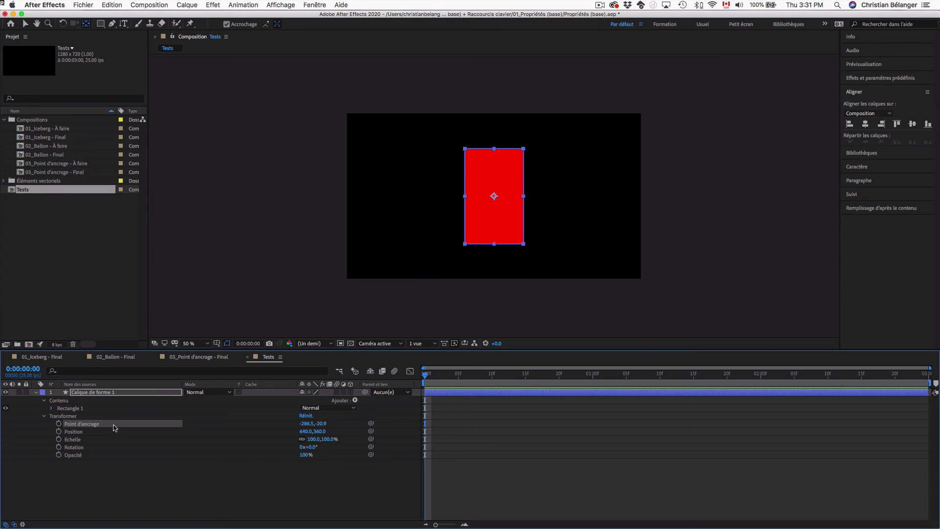
left_click(91, 433)
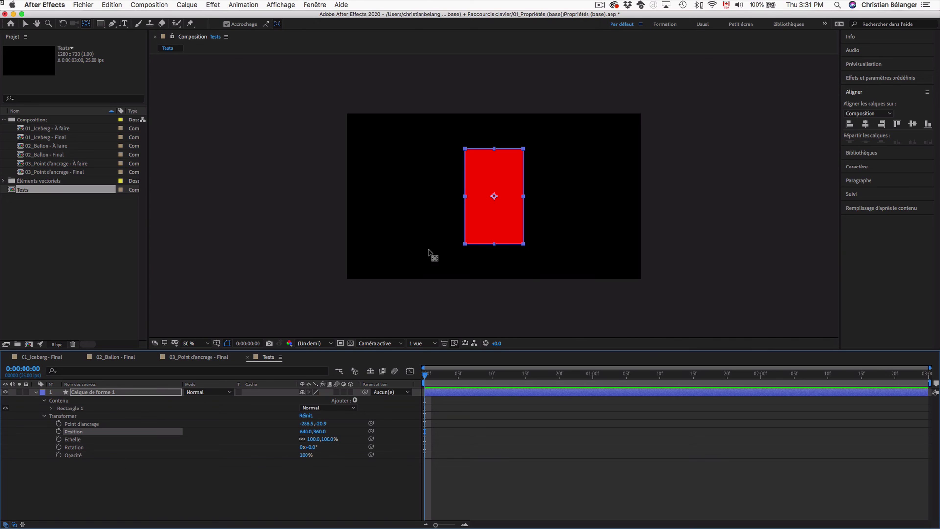
key("v")
left_click_drag(492, 227, 593, 228)
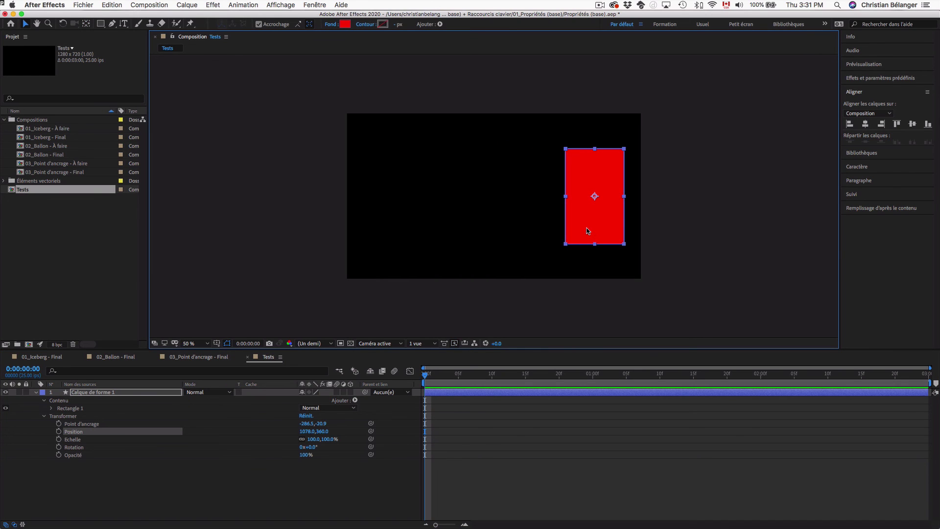
key("super+z")
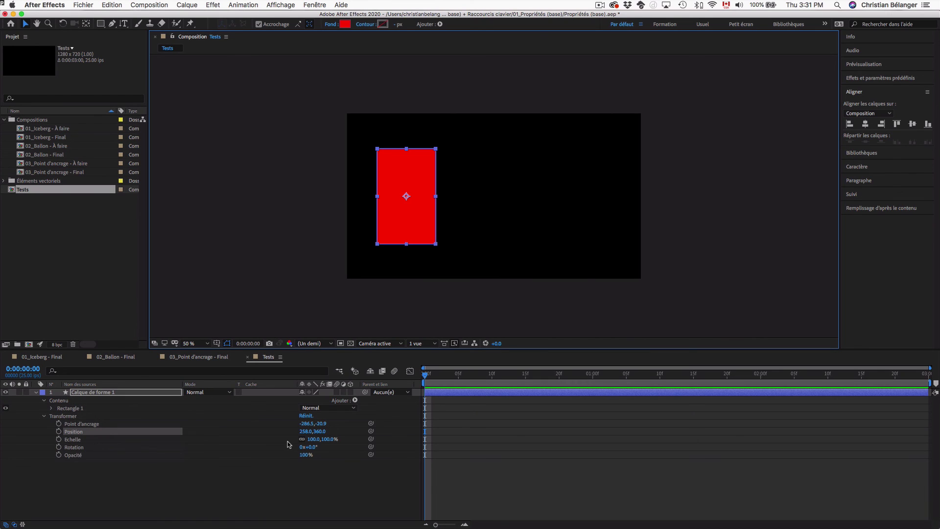
Try new Position values for the rectangle, entering 300 for X and adjusting the pair to 438, 401
left_click(307, 432)
type("300")
key("Return")
mouse_move(328, 432)
left_mouse_down()
mouse_move(382, 433)
mouse_move(314, 433)
mouse_move(338, 432)
left_mouse_up()
Play the composition to check for motion, return to the first frame, and undo the Position changes
left_click_drag(446, 376, 404, 375)
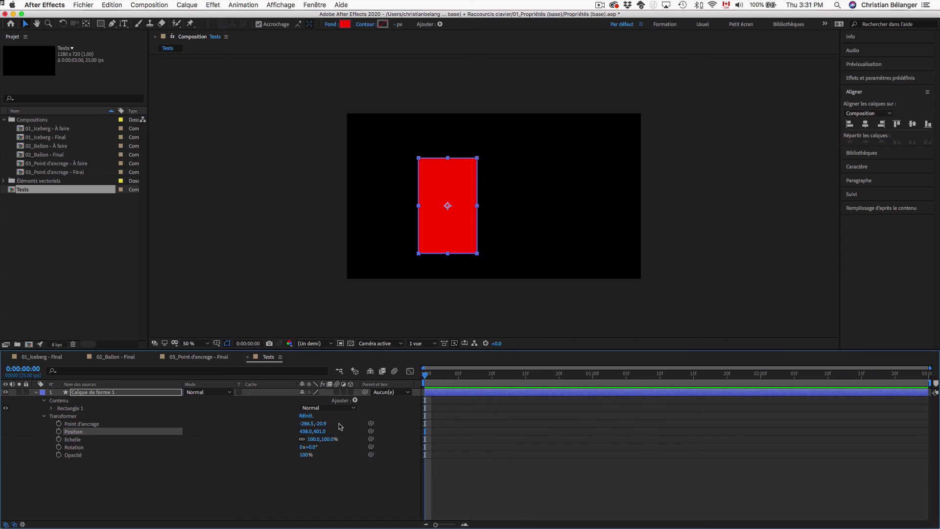
key("space")
key("space")
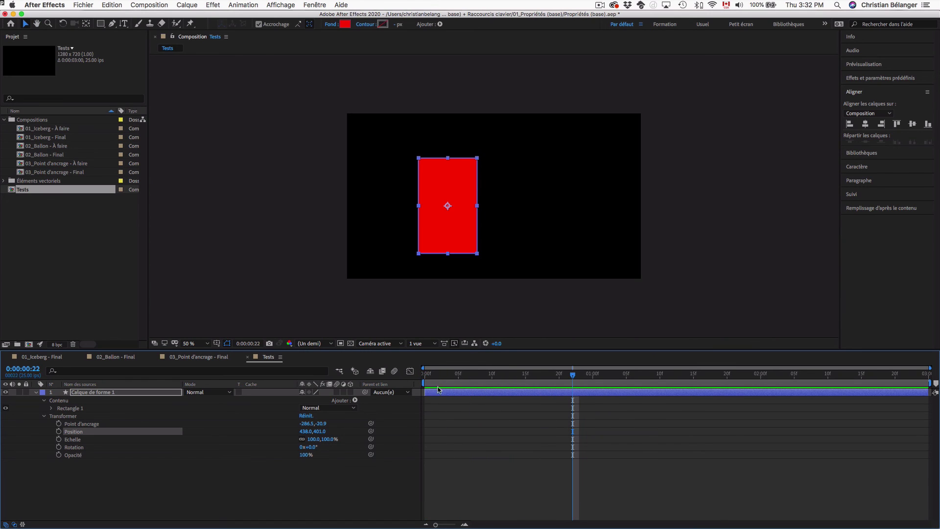
left_click(447, 375)
key("Home")
key("super+z")
key("super+z")
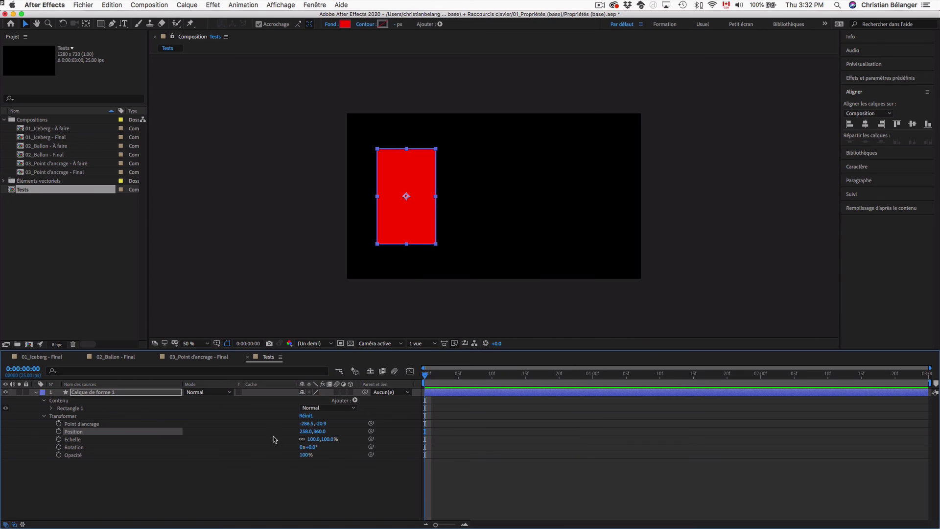
Enable keyframing on the rectangle's Position at 0:00:00:00, checking the keyframe by stepping two frames forward and returning
left_click(91, 432)
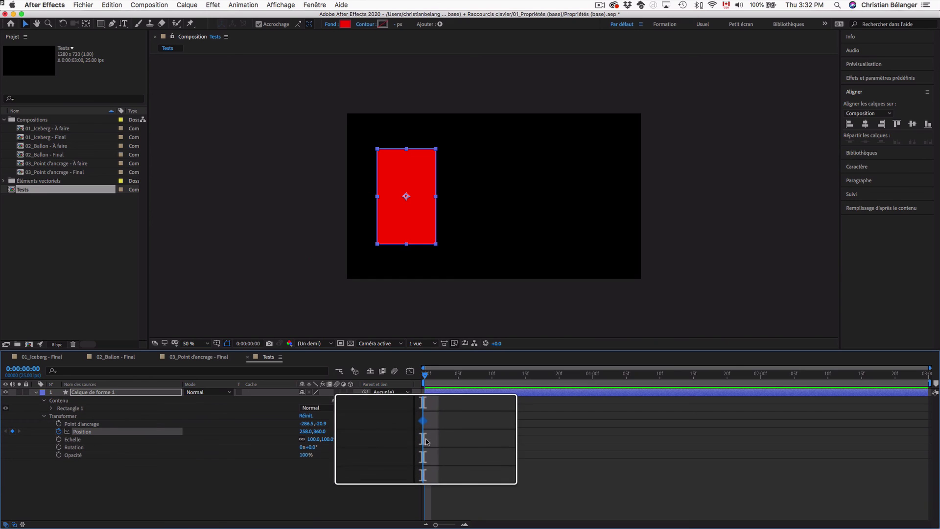
mouse_move(425, 433)
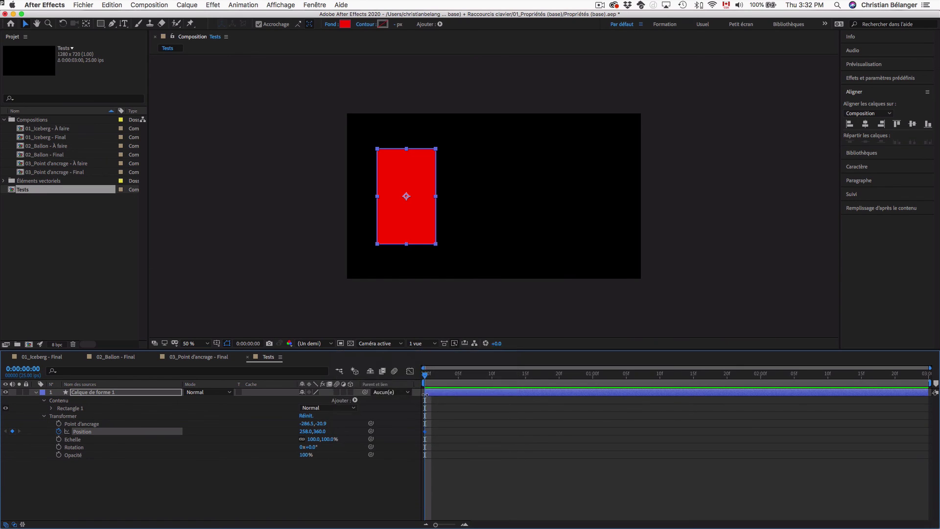
key("Page_Down")
key("Page_Down")
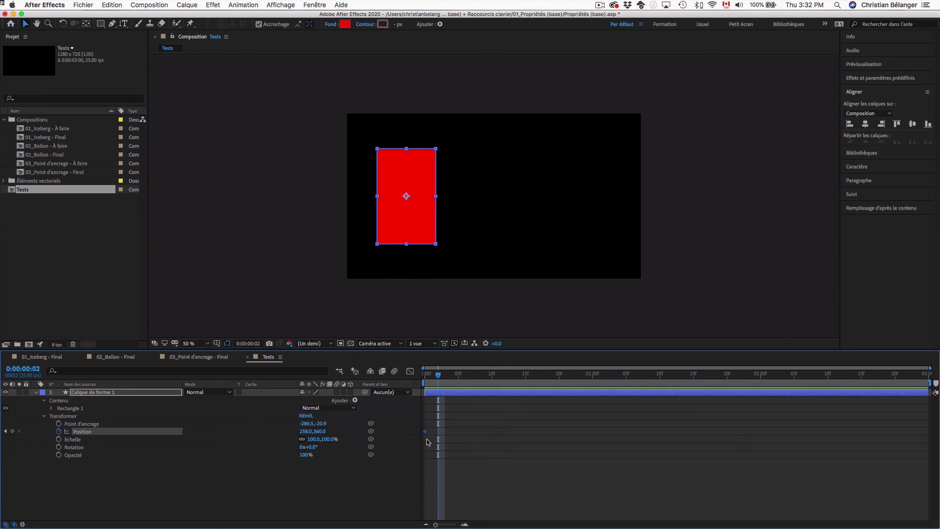
left_click_drag(439, 378, 425, 378)
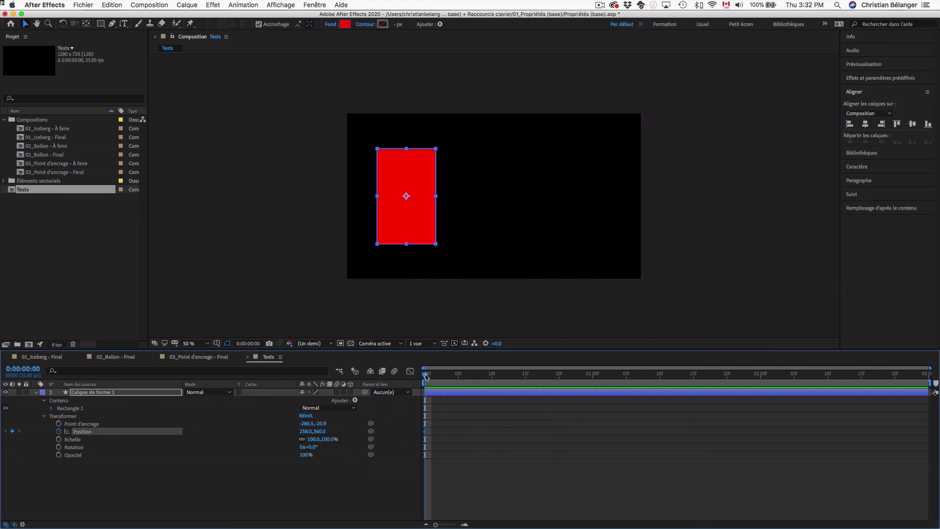
At frame 10, move the rectangle horizontally to about 1018, 360 to create a second Position keyframe
left_click_drag(430, 375, 490, 376)
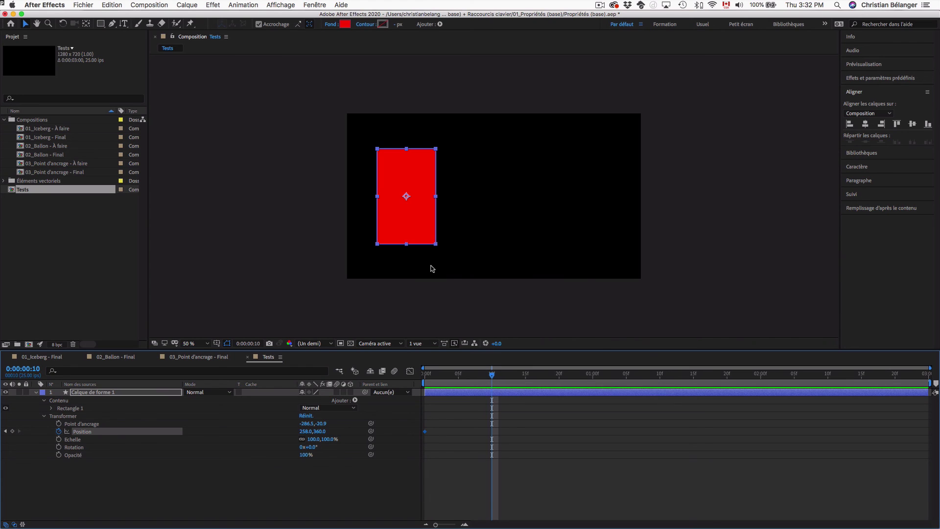
left_click_drag(431, 231, 593, 231)
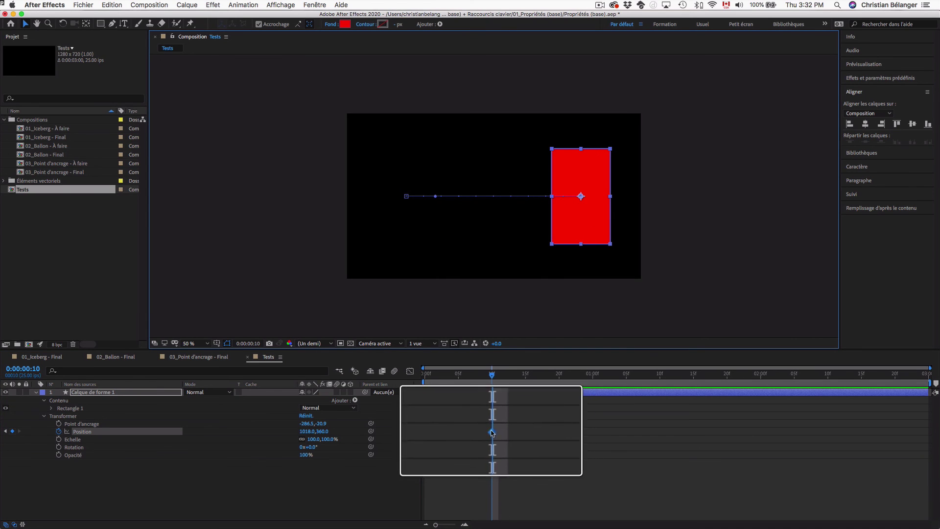
mouse_move(492, 431)
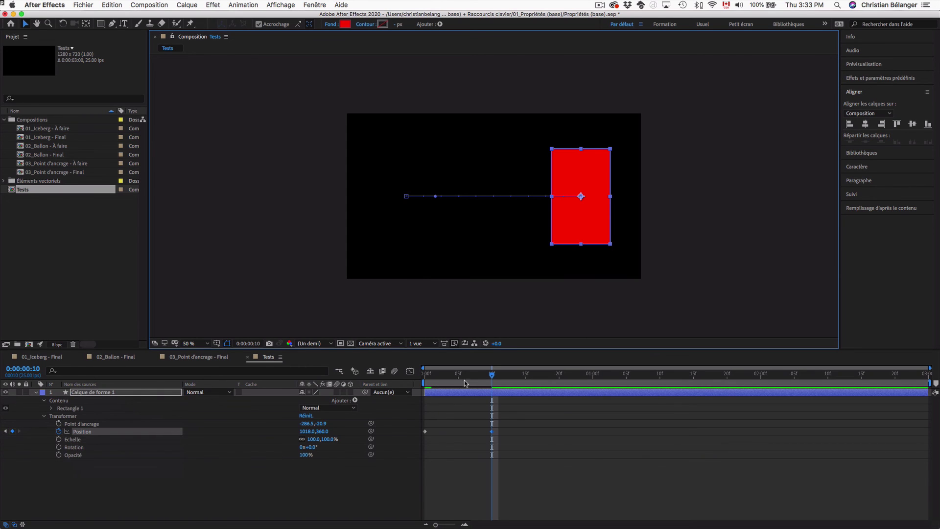
Try an intermediate Position keyframe at frame 5 with the rectangle at about 524, -10, delete it, and return to the first frame
left_click_drag(492, 374, 458, 375)
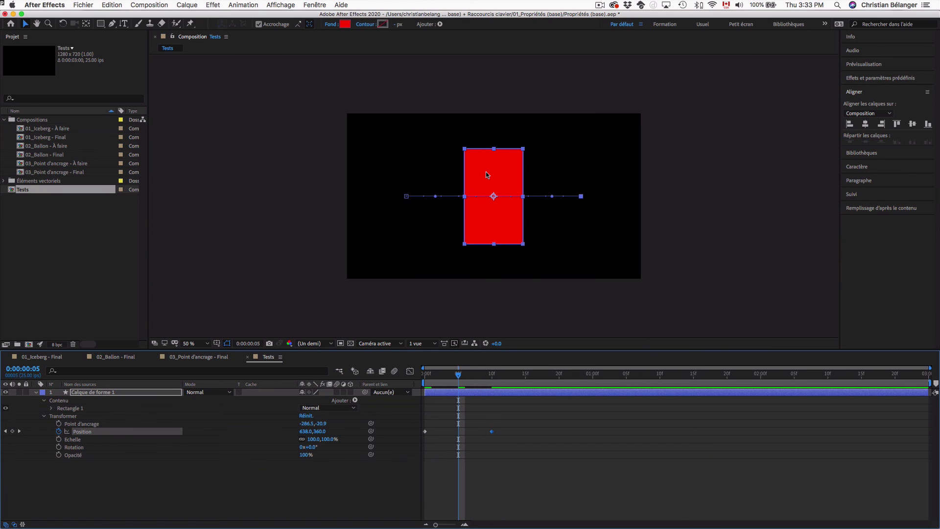
left_click_drag(487, 175, 475, 90)
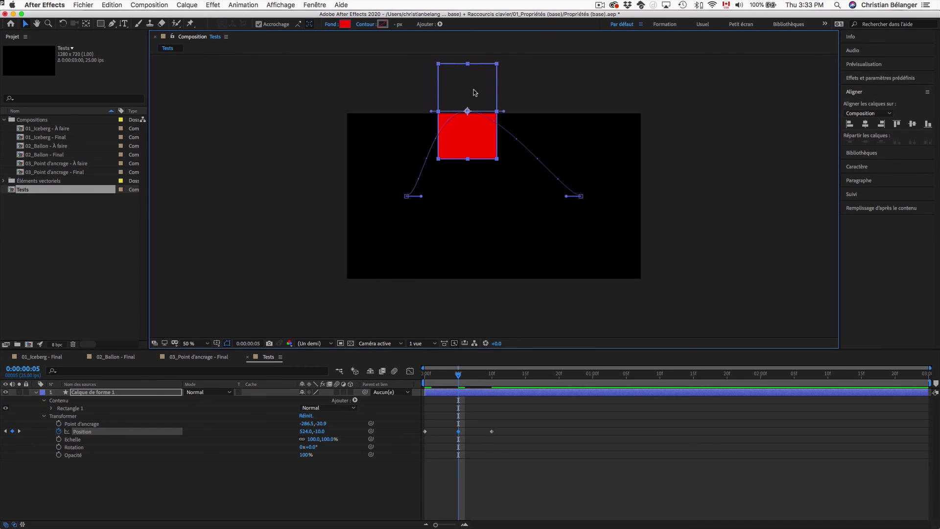
left_click(458, 432)
key("Delete")
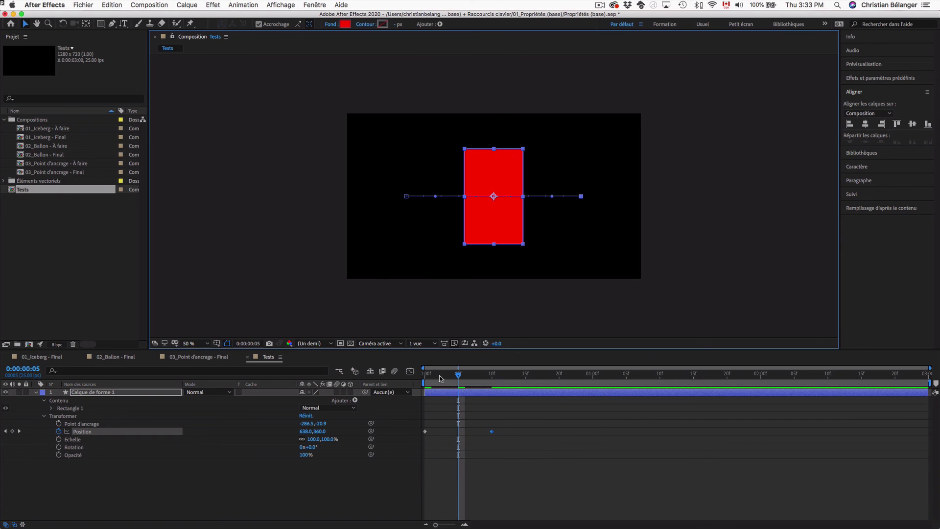
left_click(425, 374)
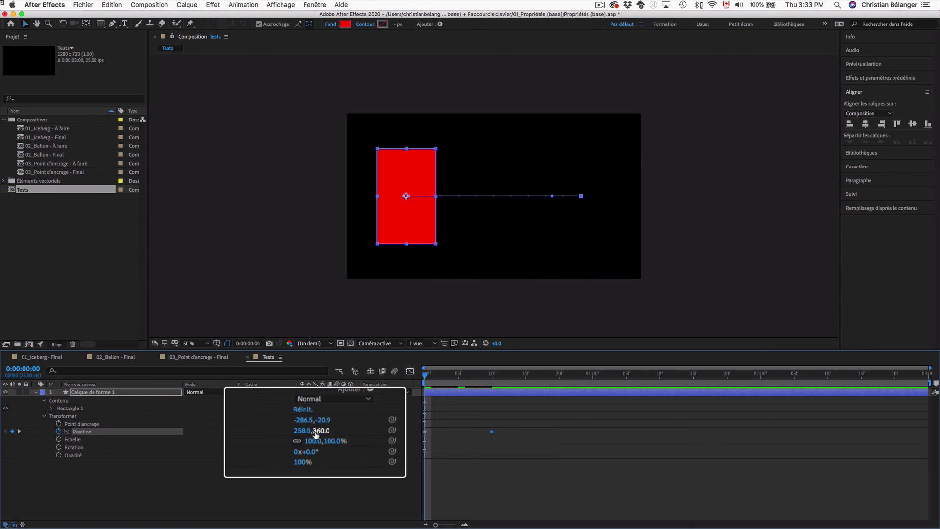
Scrub and play the rectangle's Position animation between frames 0 and 10, and return to the first frame
left_click_drag(425, 376, 496, 381)
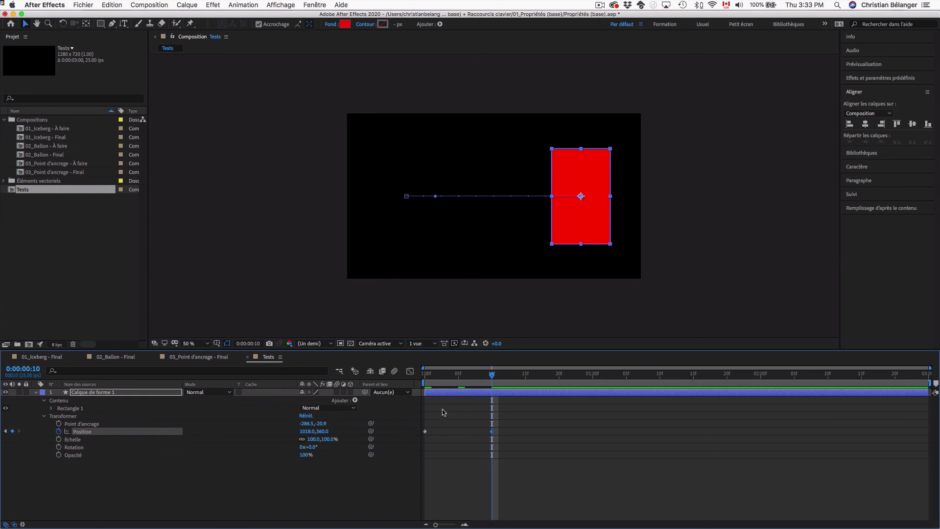
left_click_drag(492, 376, 398, 375)
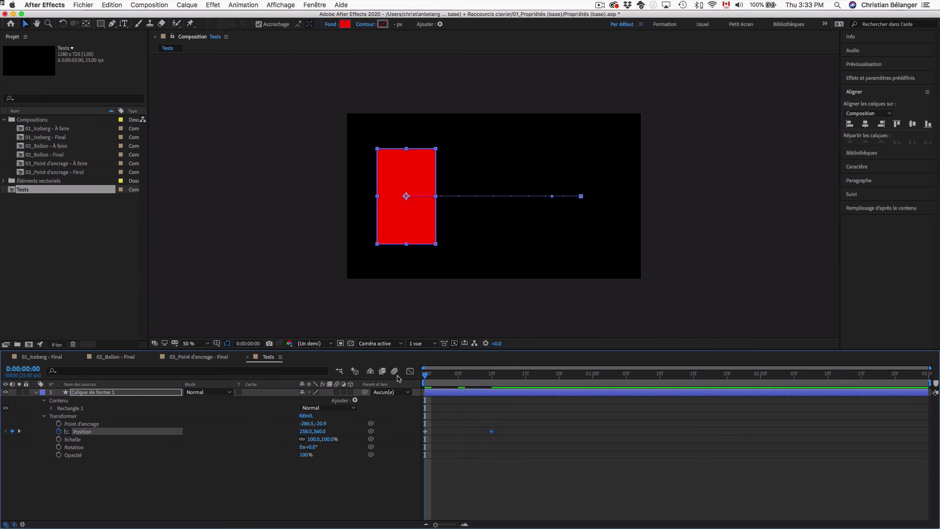
key("space")
key("space")
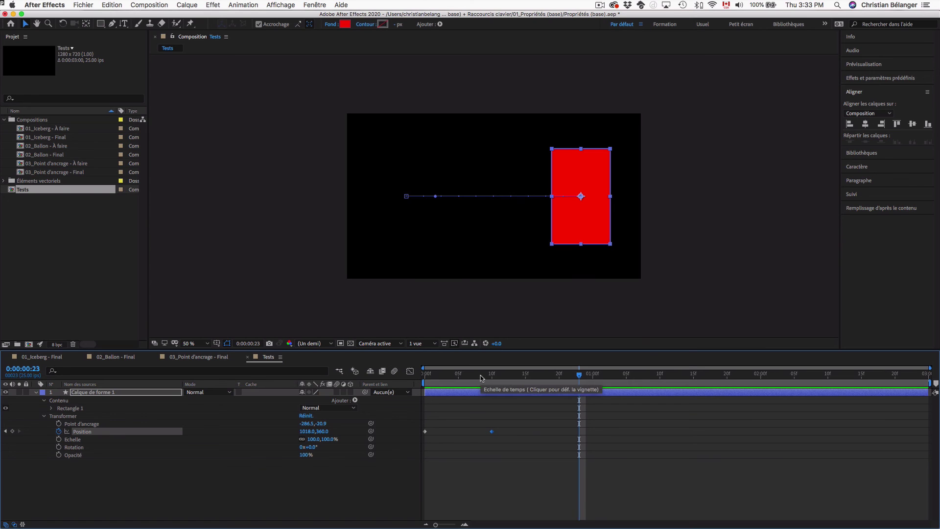
left_click_drag(481, 378, 418, 375)
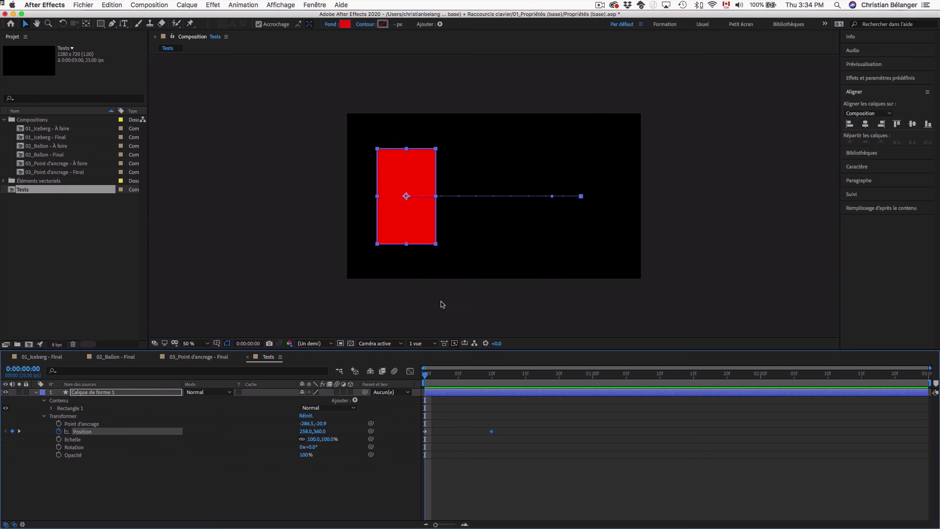
Enable Opacity keyframing at the first frame, set Opacity to 0% at frame 10, and return to the start
left_click(59, 455)
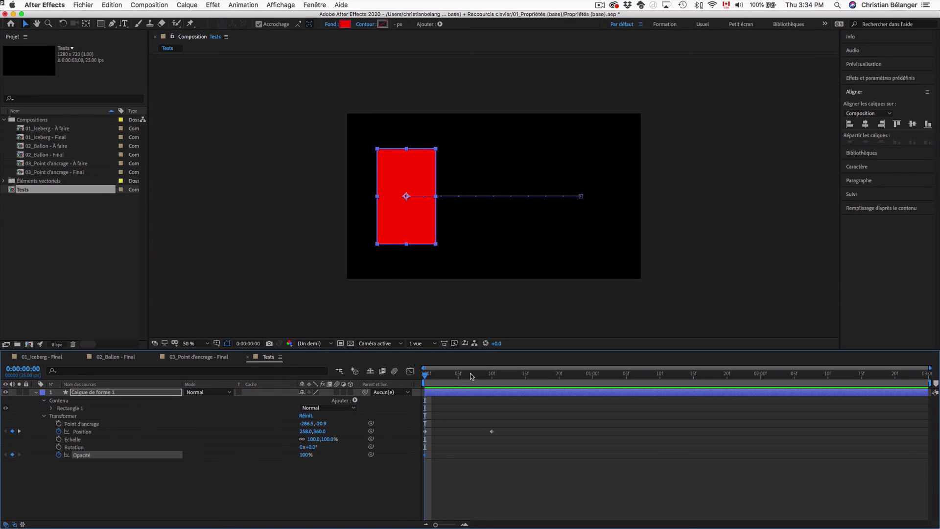
key("k")
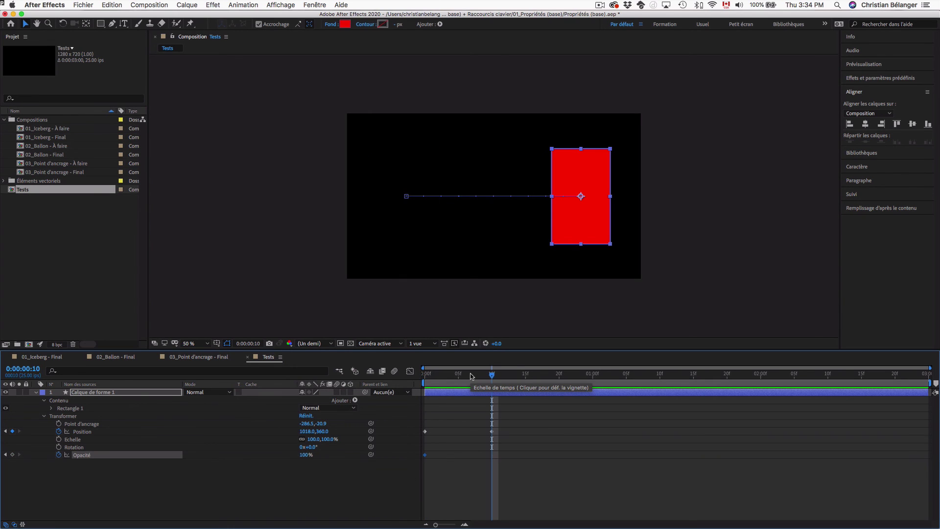
left_click(307, 455)
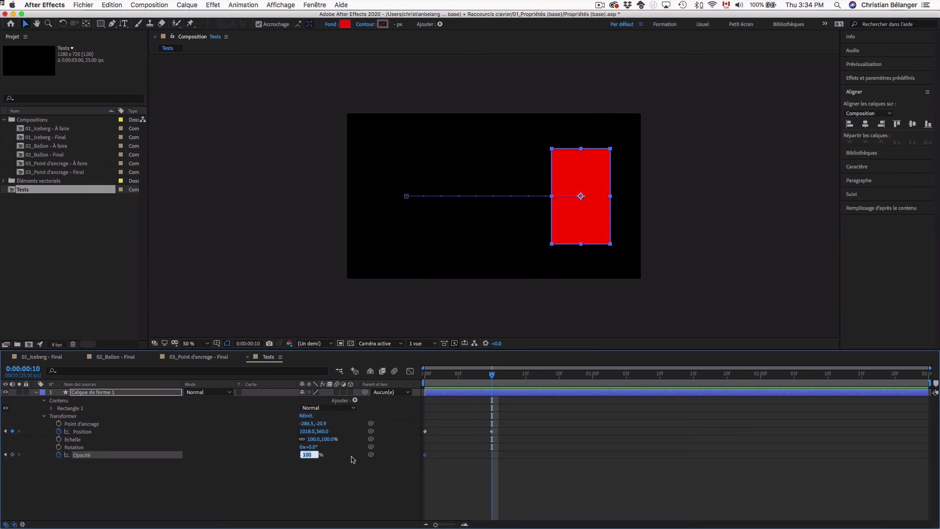
type("0")
key("Return")
key("Home")
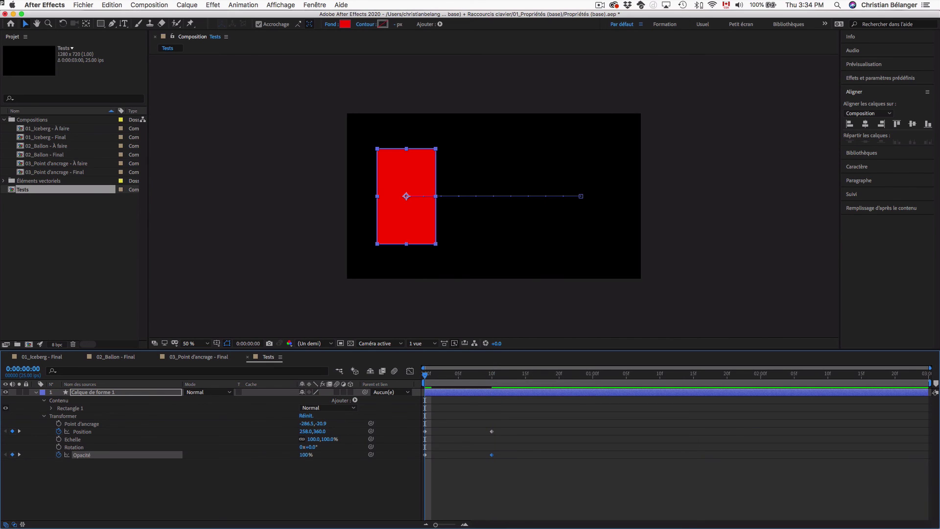
Play the combined Position and Opacity animation, return to the first frame, and deselect the layer
key("space")
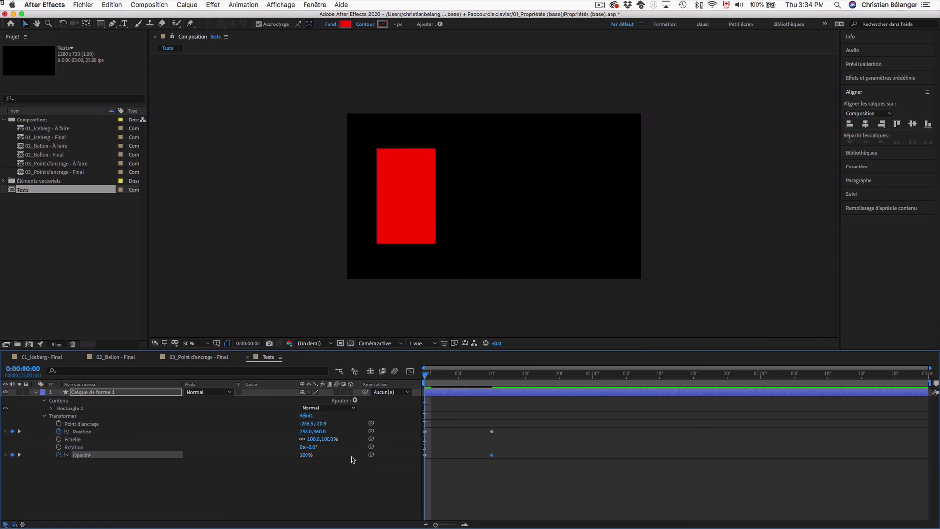
key("space")
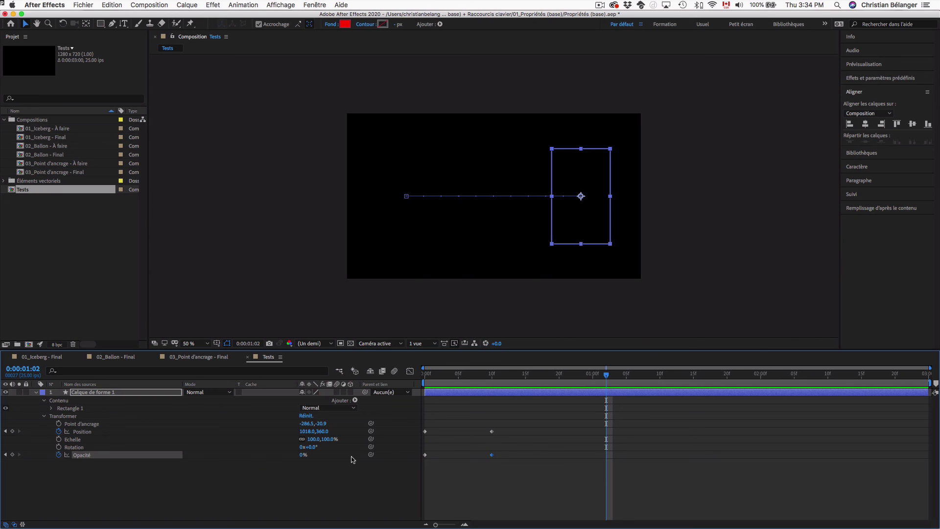
key("Home")
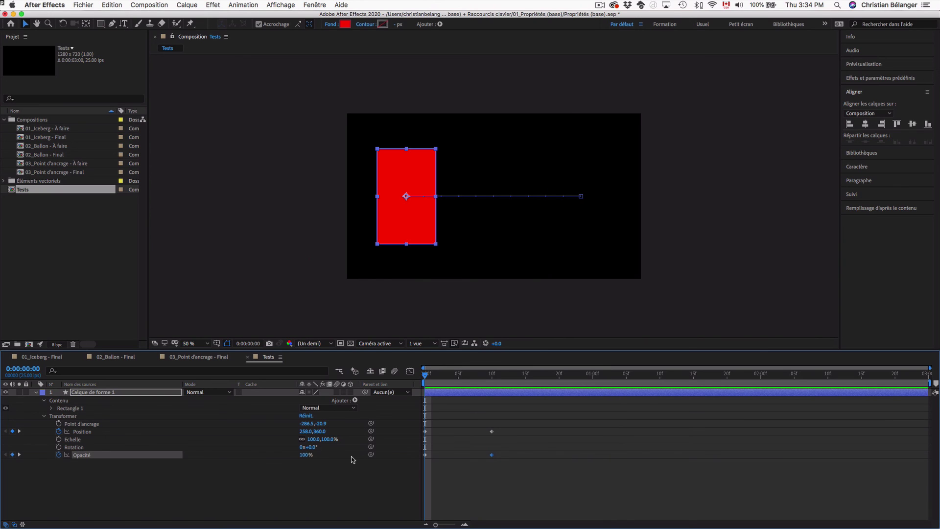
mouse_move(428, 376)
left_mouse_down()
mouse_move(489, 377)
mouse_move(418, 373)
left_mouse_up()
left_click(500, 480)
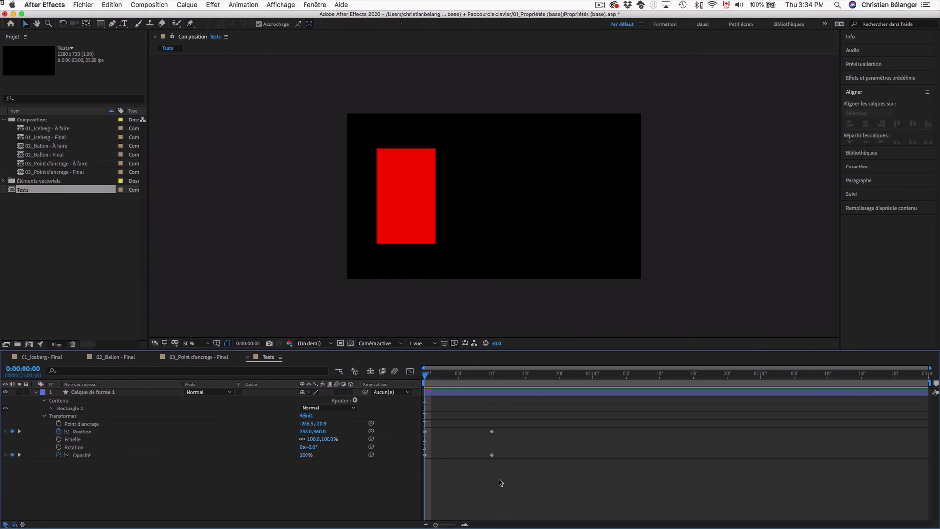
Move the rectangle's Opacity keyframe from frame 10 to frame 5
left_click(492, 455)
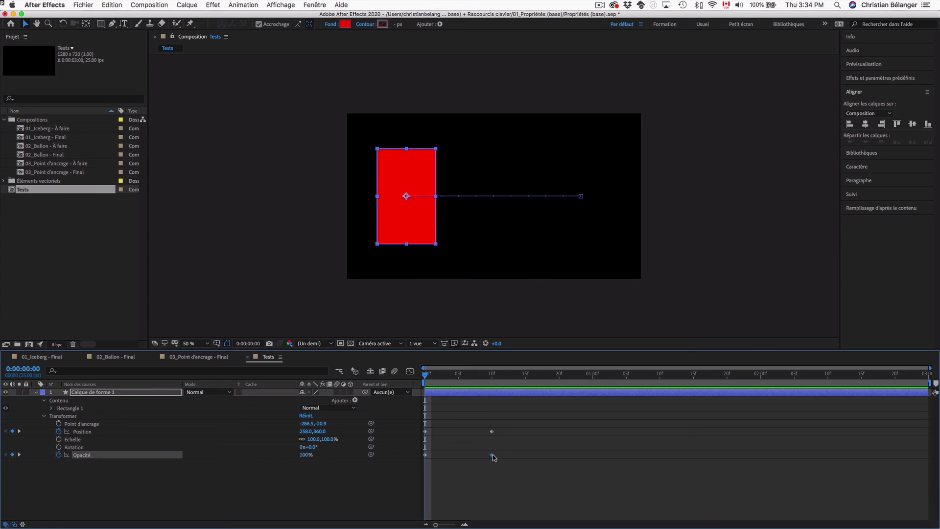
left_click(431, 376)
left_click_drag(430, 376, 424, 377)
mouse_move(426, 377)
left_mouse_down()
mouse_move(492, 378)
mouse_move(416, 376)
left_mouse_up()
left_click_drag(426, 375, 492, 378)
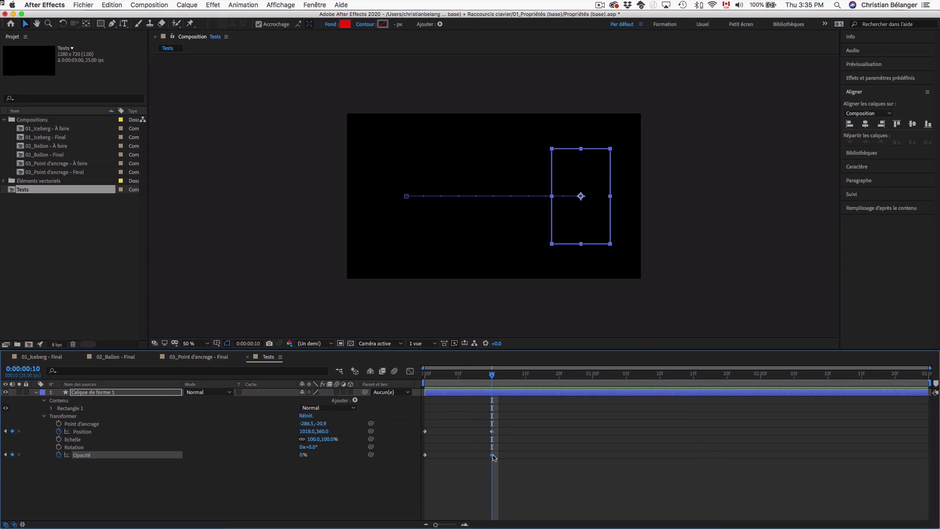
mouse_move(493, 457)
left_click_drag(491, 455, 459, 456)
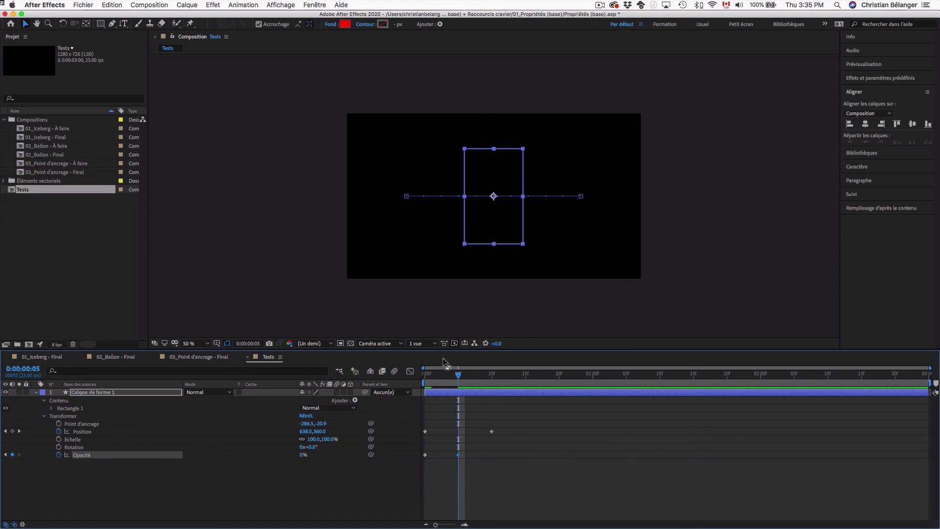
Copy the Opacity keyframe at the first frame and paste it at frame 10
left_click_drag(459, 375, 492, 376)
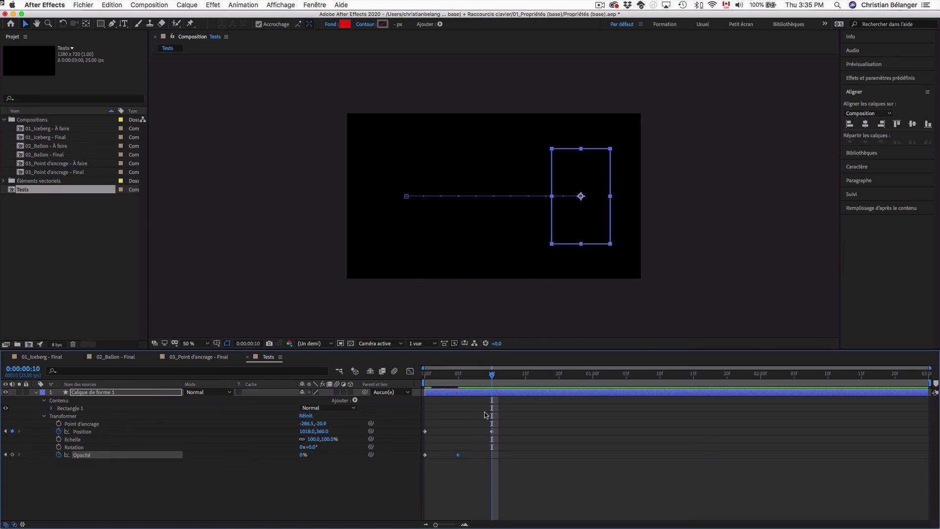
left_click_drag(492, 376, 426, 376)
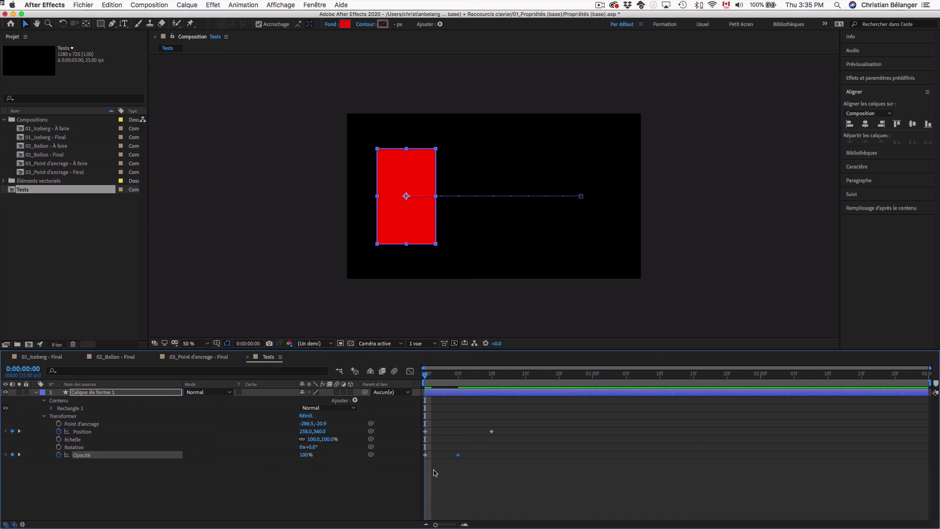
left_click(425, 455)
left_click(425, 456)
left_click_drag(472, 375, 491, 375)
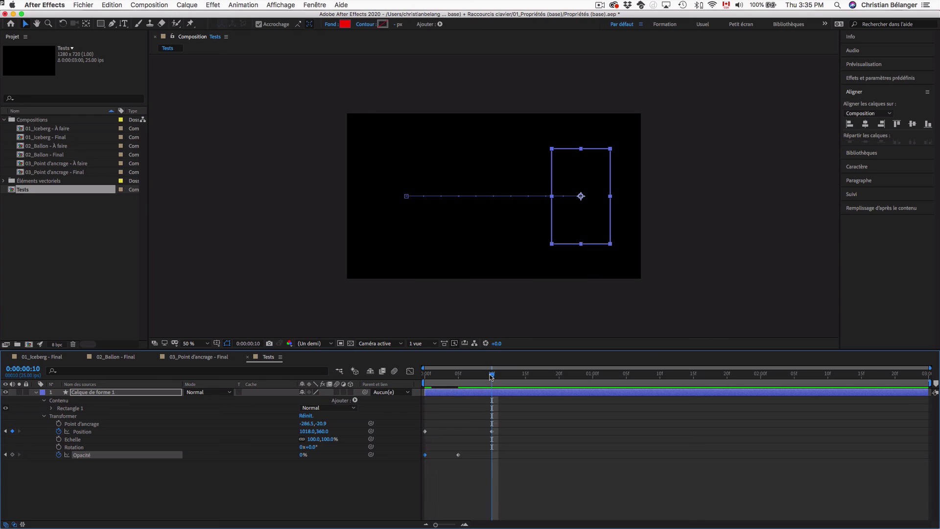
key("super+v")
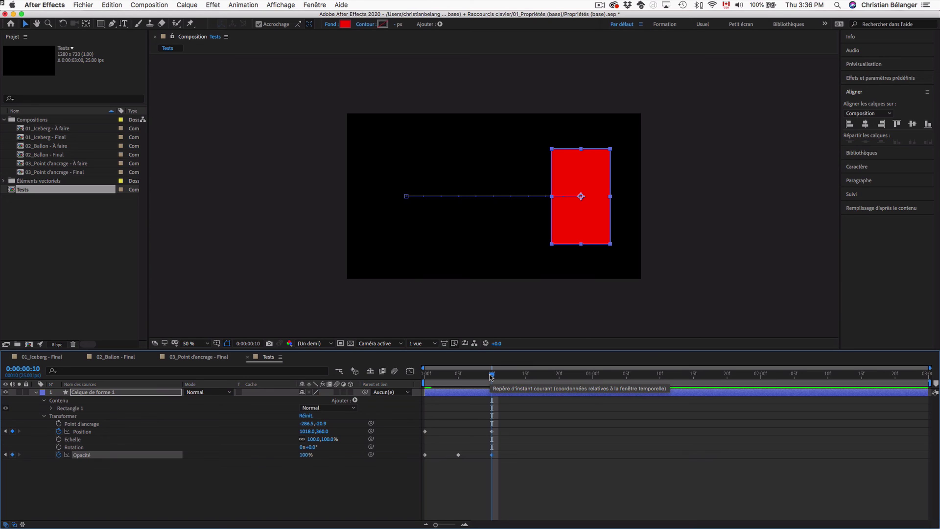
Scrub and play the fade-out and fade-in animation, and check the middle Opacity keyframe at frame 5
left_click_drag(492, 375, 403, 375)
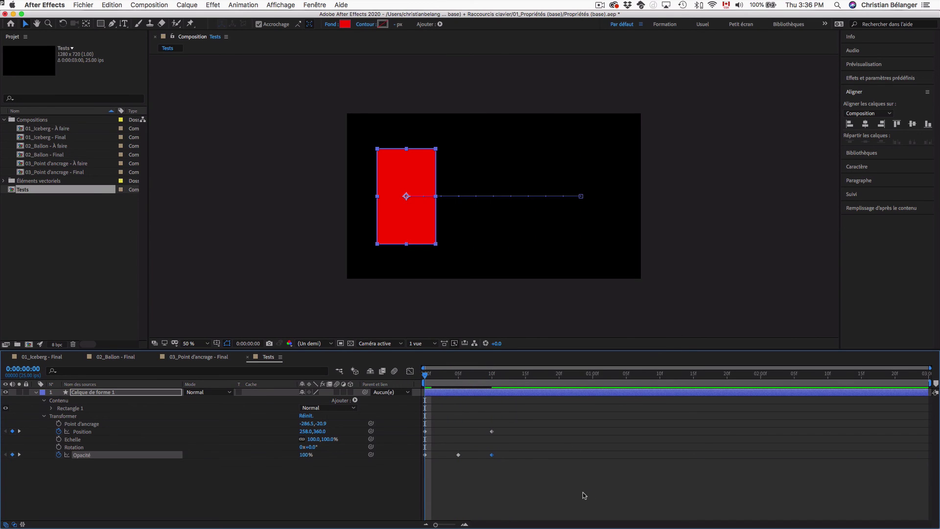
left_click_drag(440, 376, 494, 377)
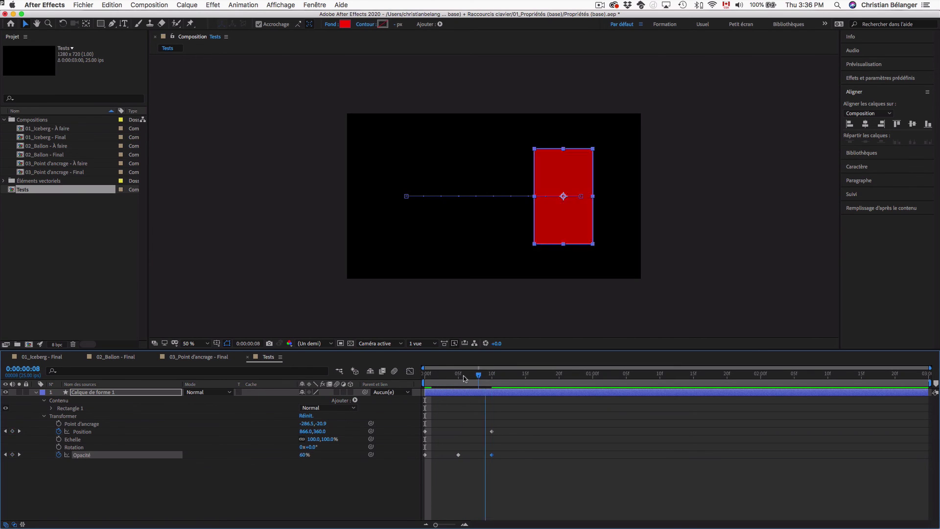
key("space")
key("space")
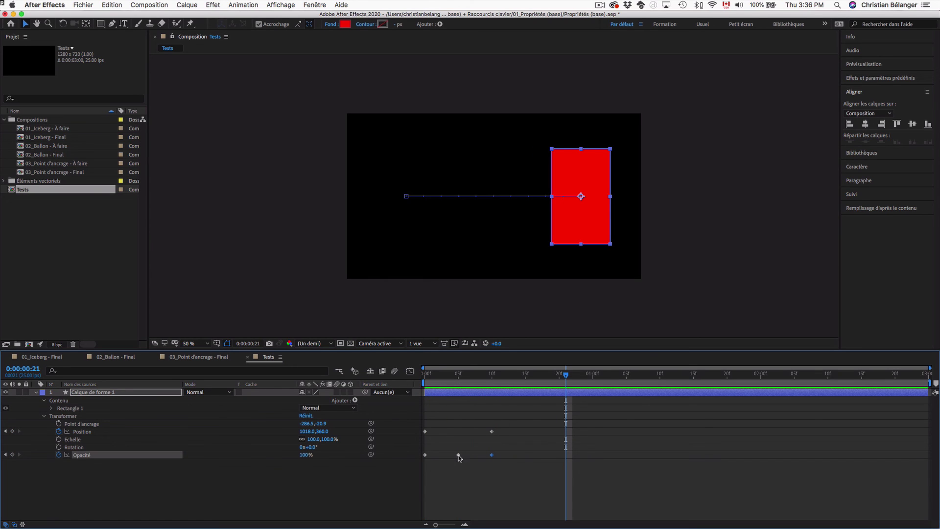
mouse_move(459, 455)
left_mouse_down()
mouse_move(444, 457)
mouse_move(459, 455)
left_mouse_up()
left_click(459, 375)
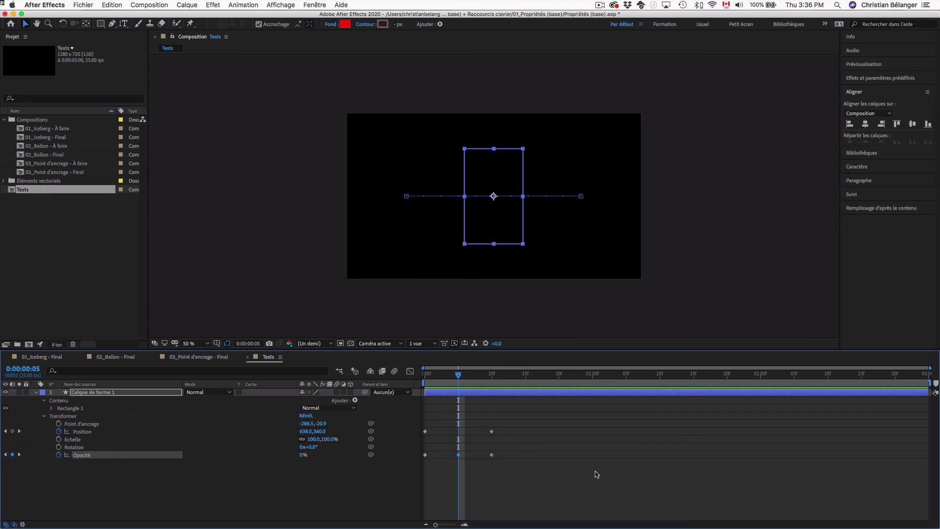
left_click(554, 478)
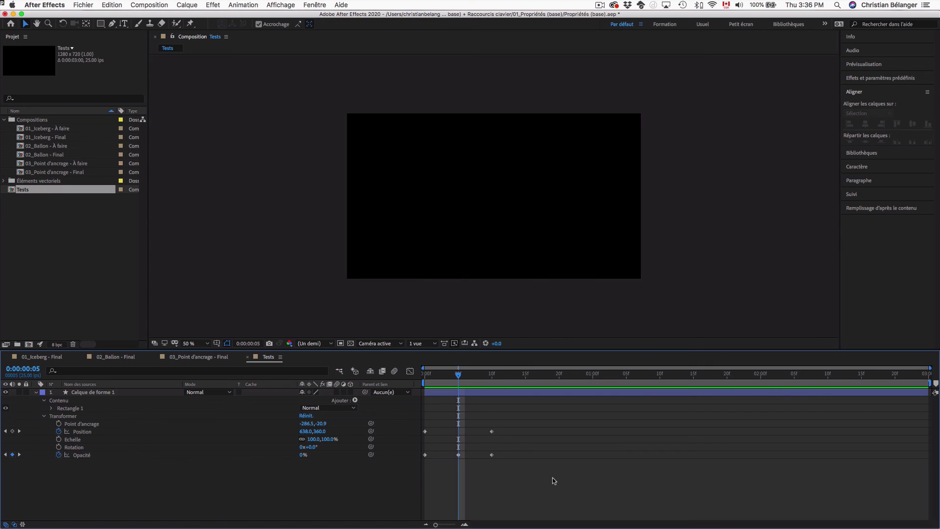
Try repeating the animation by pasting copies of all Position and Opacity keyframes at frame 10, play it, and undo the paste
left_click_drag(562, 479, 420, 422)
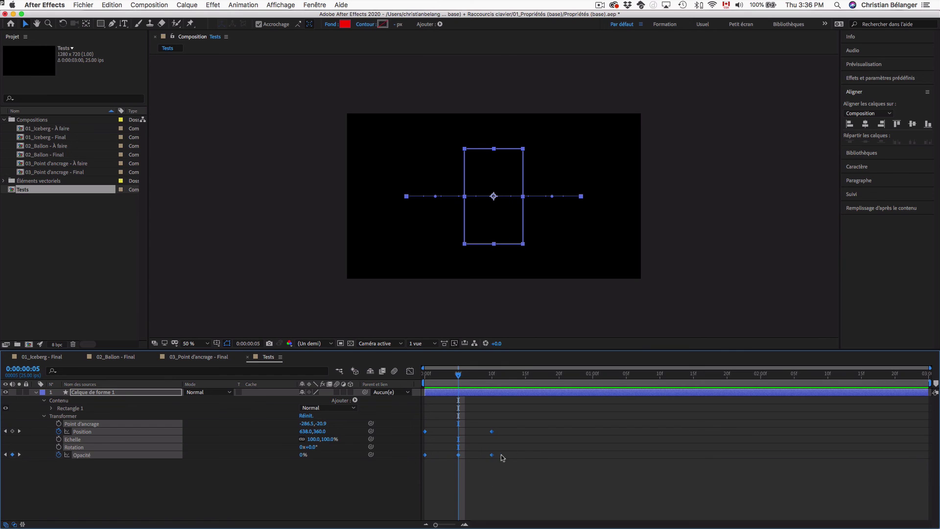
mouse_move(492, 456)
left_mouse_down()
mouse_move(645, 458)
mouse_move(497, 460)
left_mouse_up()
left_click(488, 375)
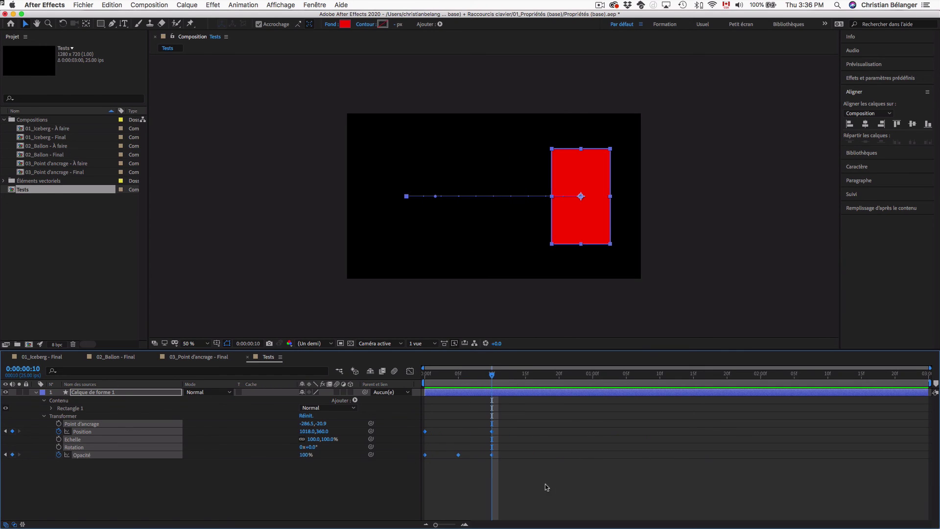
key("super+v")
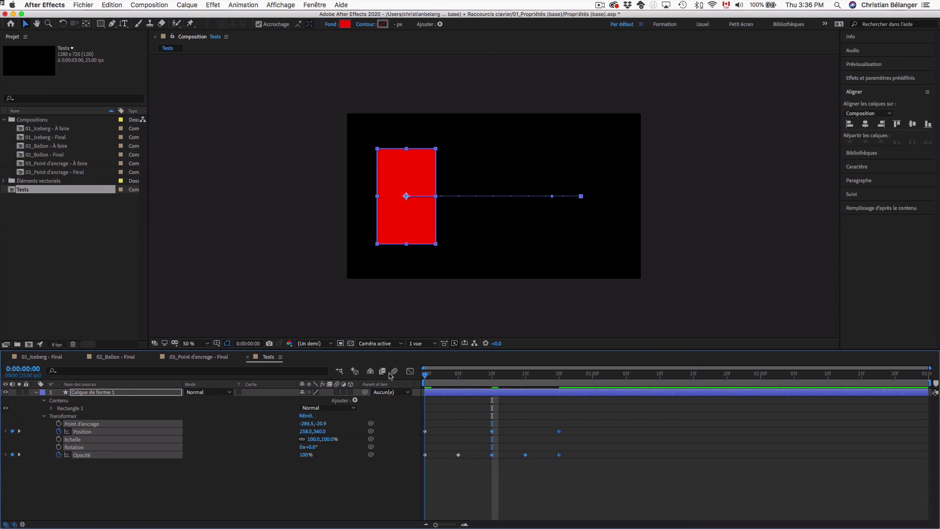
key("Home")
key("space")
key("space")
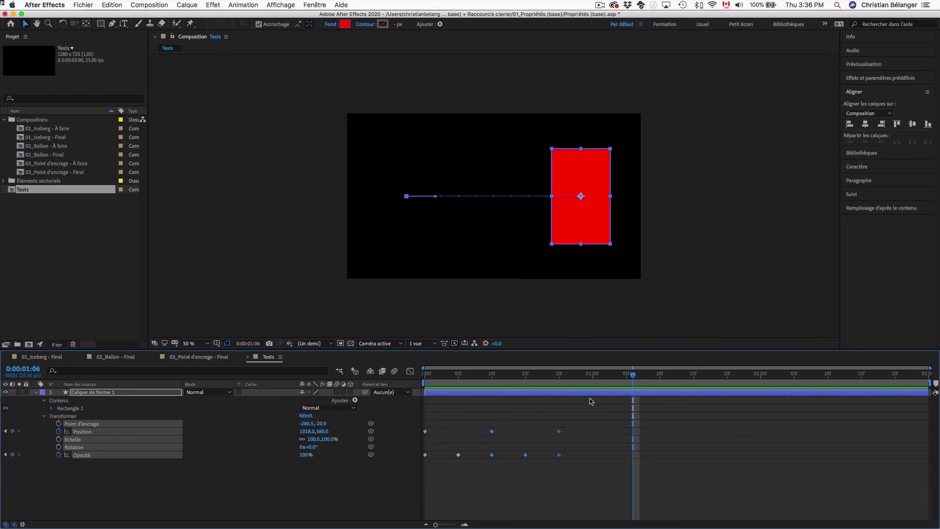
key("super+z")
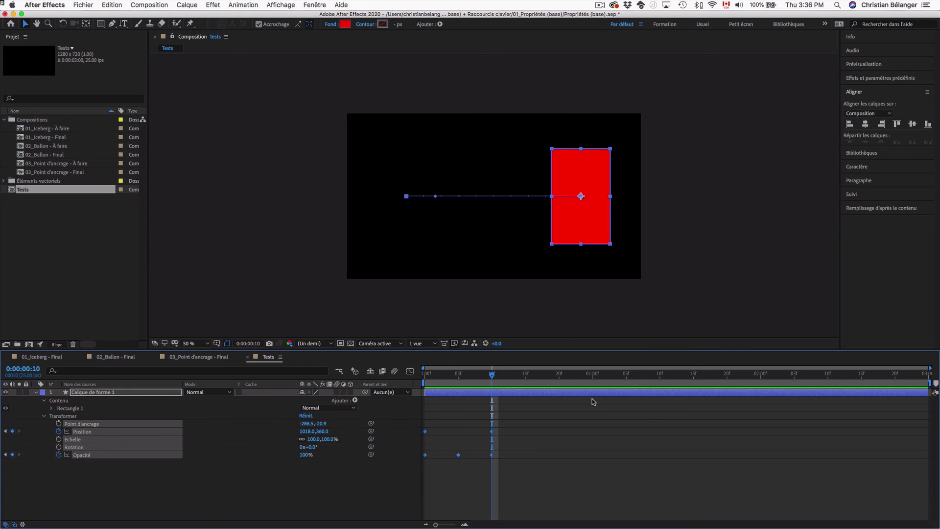
Select all Position and Opacity keyframes and stretch them proportionally so the last ones land at 0:00:01:00
left_click(533, 478)
left_click_drag(584, 487, 411, 416)
left_click_drag(492, 455, 594, 456)
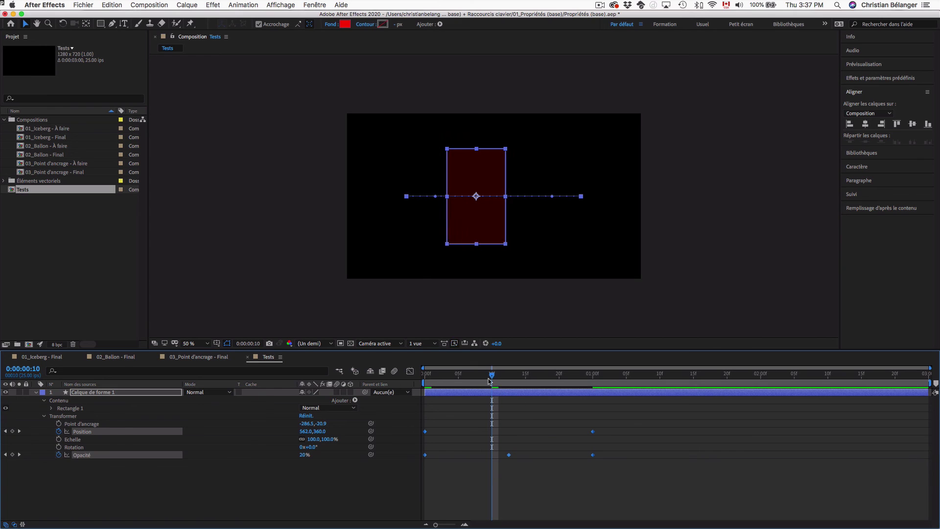
Play the slowed-down animation from the start, return to the first frame, and deselect the keyframes
key("Home")
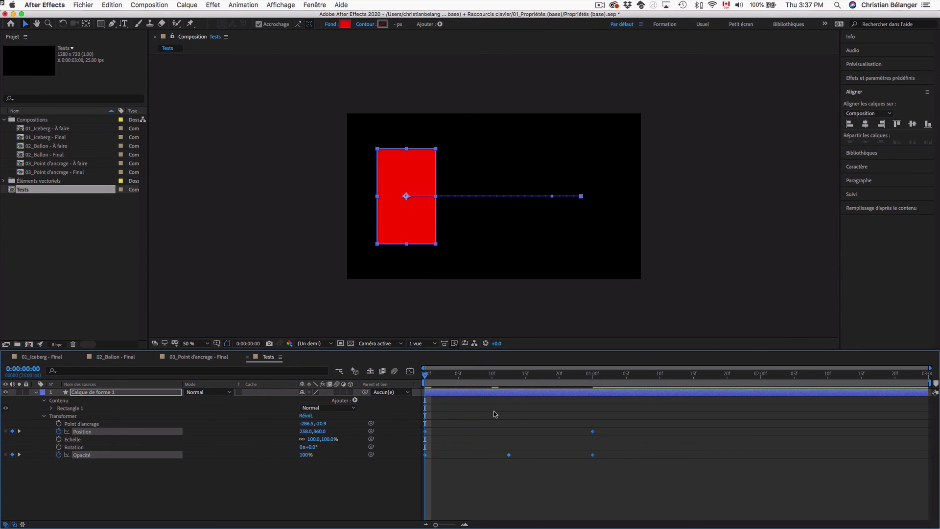
key("space")
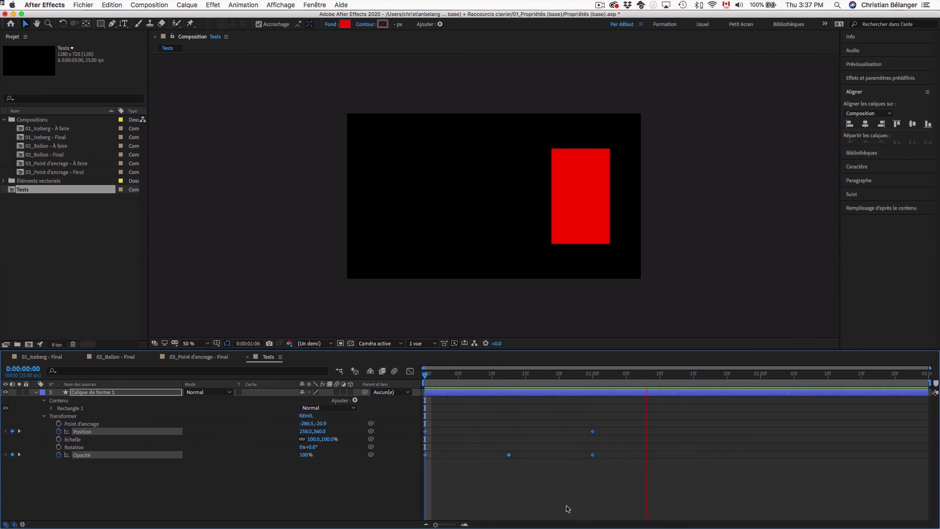
key("space")
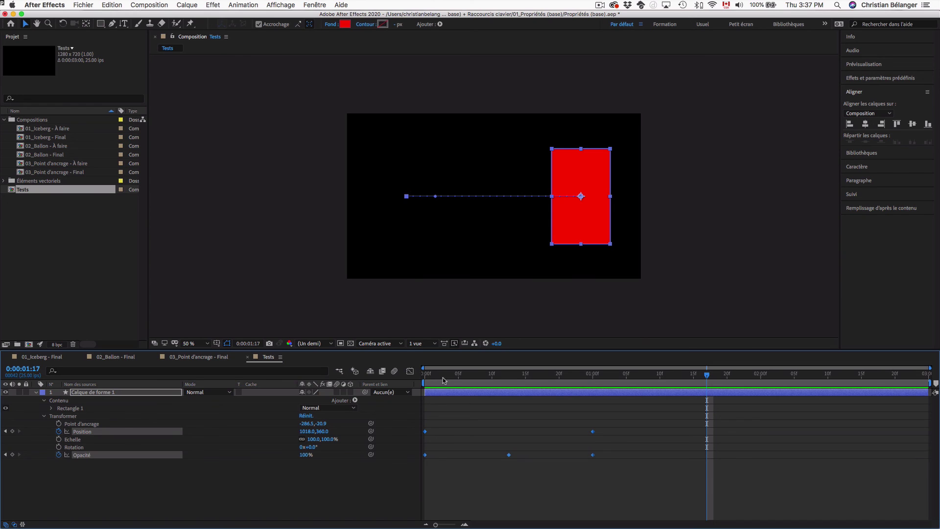
left_click_drag(446, 380, 417, 379)
left_click(140, 487)
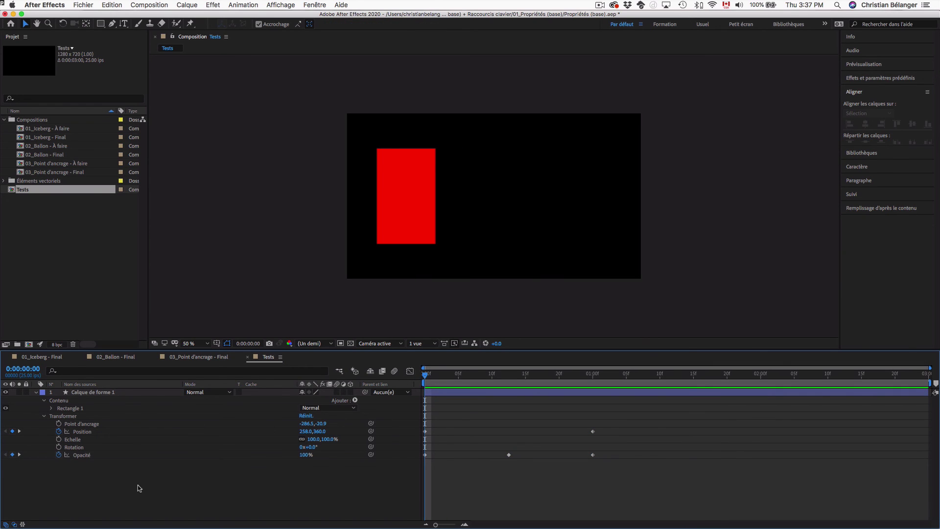
Collapse and reopen the shape layer's properties, and expand Rectangle 1 and its Fond 1 group to examine their settings
left_click(37, 393)
left_click(37, 393)
left_click(44, 417)
left_click(43, 417)
left_click(83, 475)
left_click(73, 392)
left_click(75, 476)
left_click(52, 408)
left_click(59, 431)
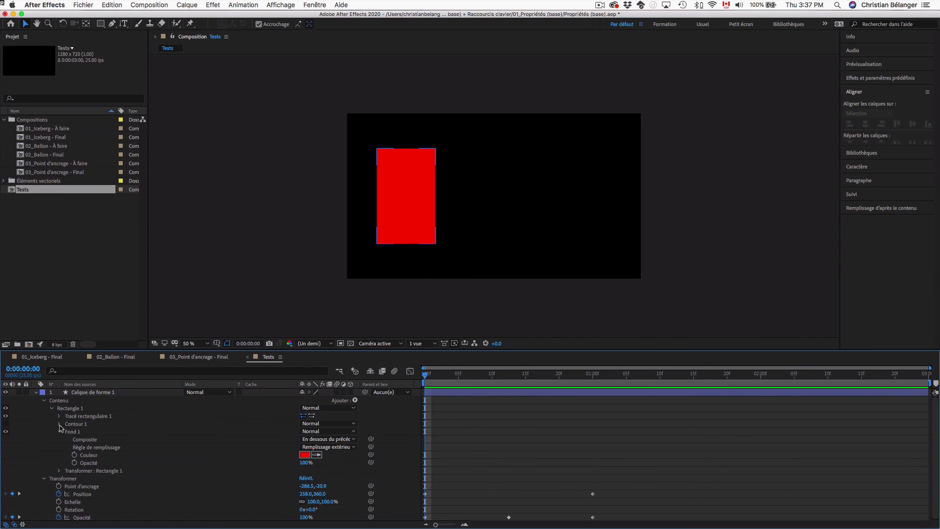
Expand the Tracé rectangulaire 1 group, examine its size, position and roundness settings, and collapse the shape layer
left_click(60, 417)
scroll(79, 441, "down", 1)
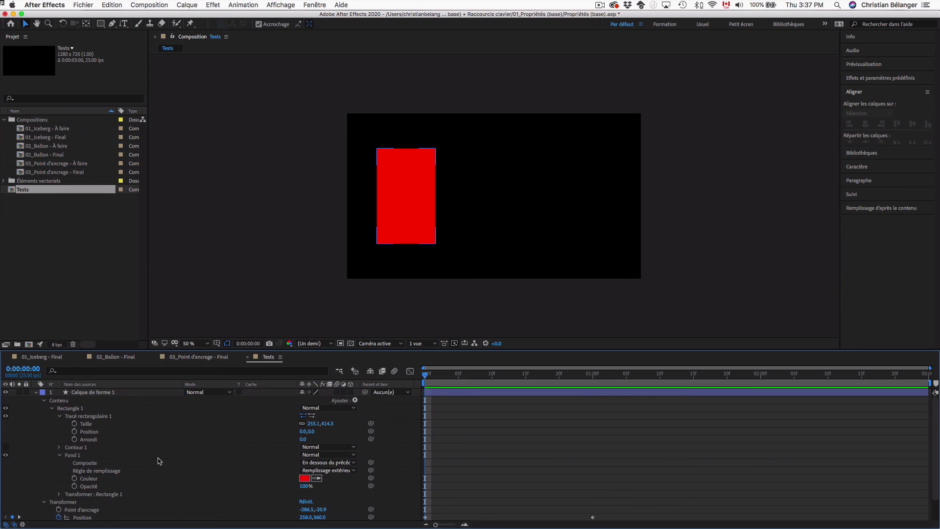
scroll(88, 448, "up", 1)
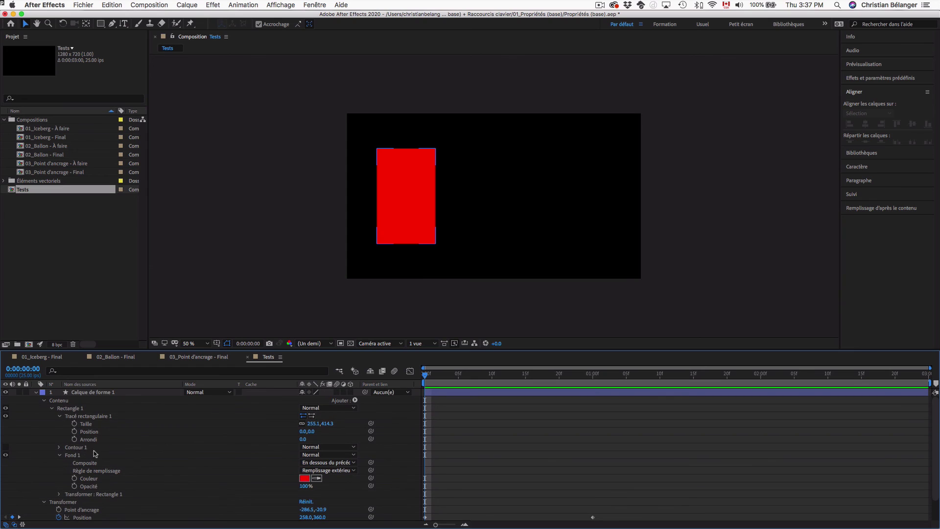
left_click(36, 393)
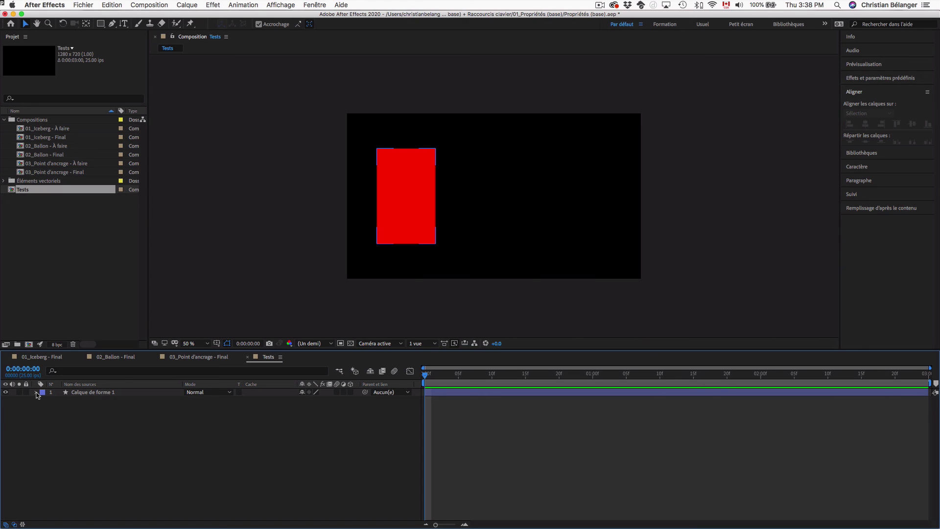
Show only the shape layer's Position, Rotation and Opacity properties, and start animating Rotation with a keyframe on the first frame
key("u")
key("t")
key("shift+p")
key("shift+r")
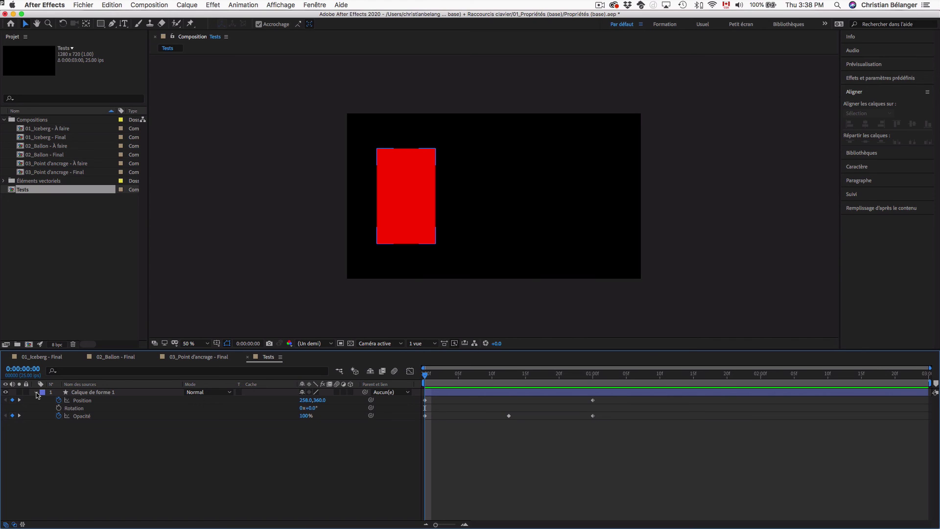
left_click(66, 426)
left_click(59, 408)
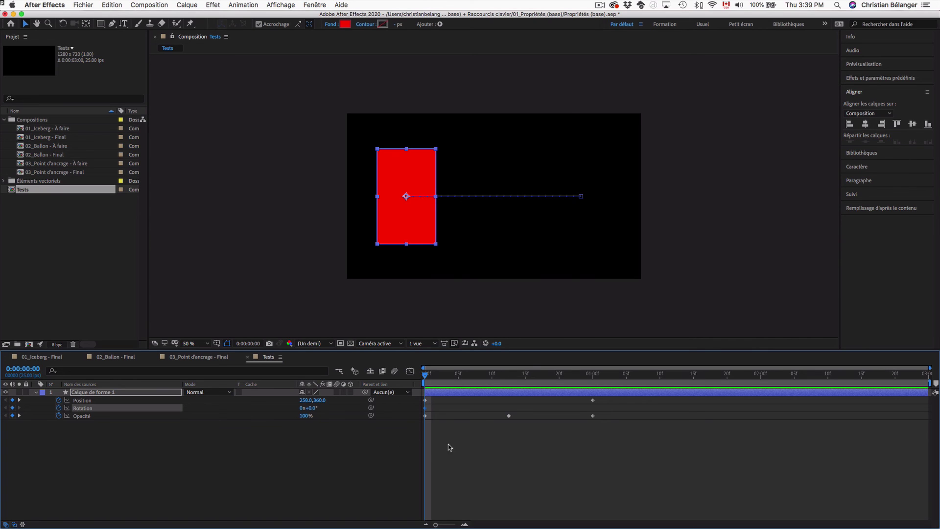
Add a Rotation keyframe of 25° at 0:00:01:00
left_click_drag(477, 376, 593, 377)
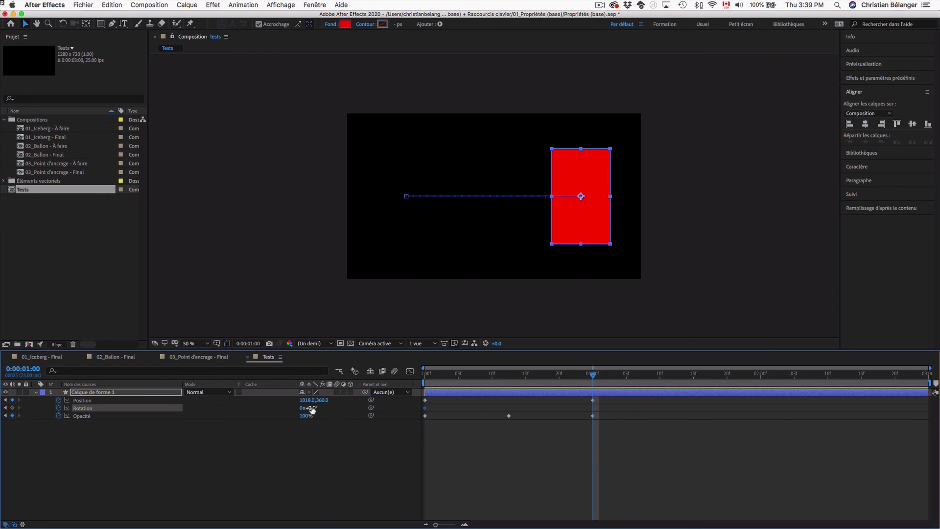
left_click_drag(312, 409, 323, 409)
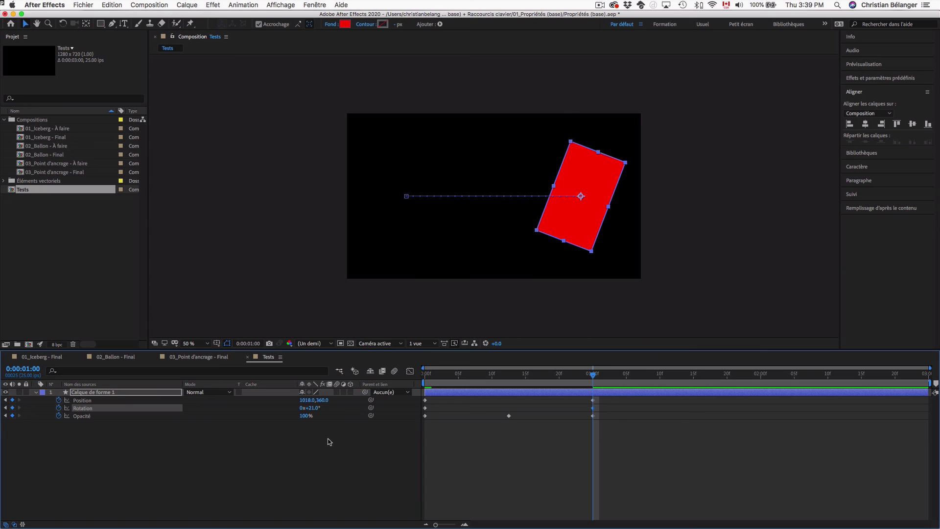
left_click(313, 409)
type("25")
key("Return")
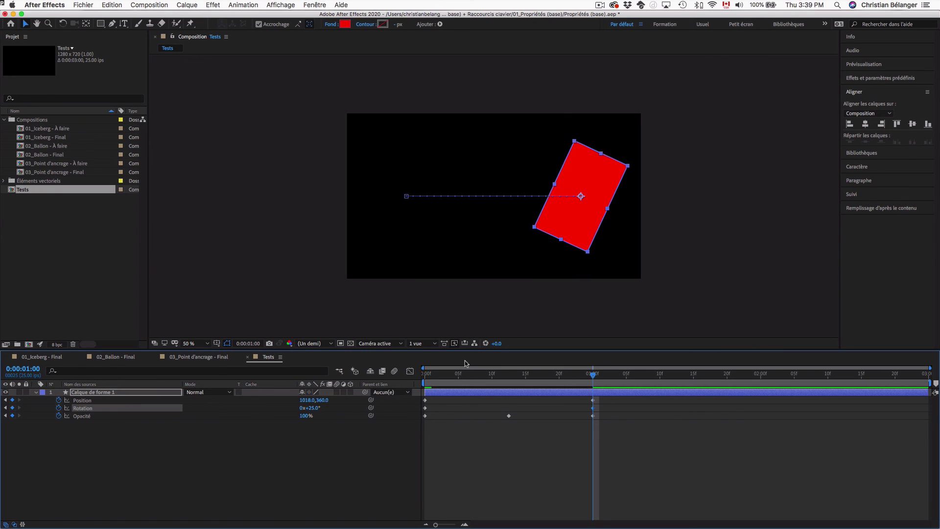
Play the animation with the 25° rotation from the first frame and stop it
key("Home")
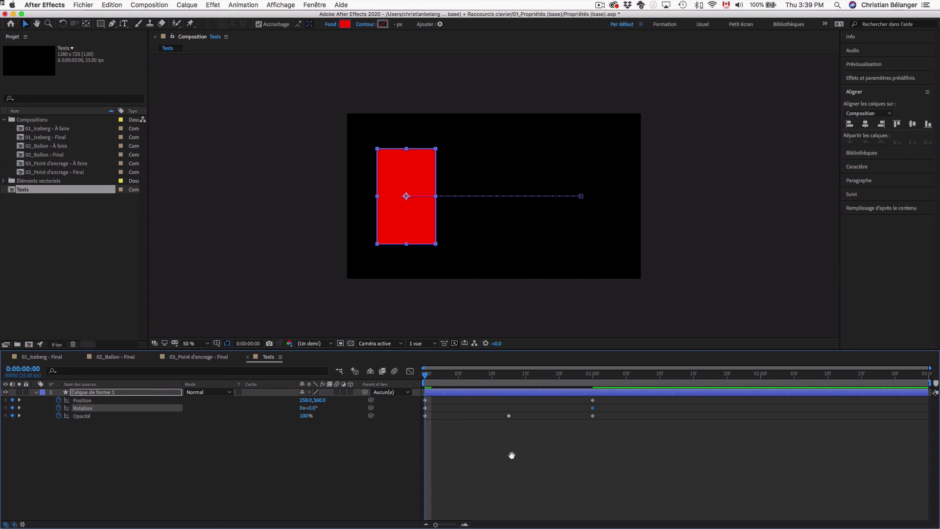
key("space")
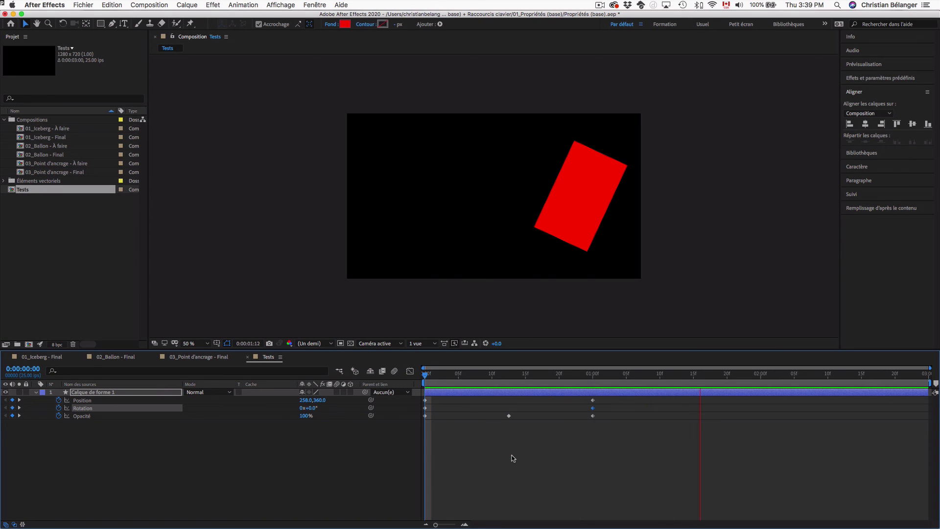
key("space")
Delete the Rotation keyframe at 0:00:01:00 and create a new one there with 1 full revolution
key("j")
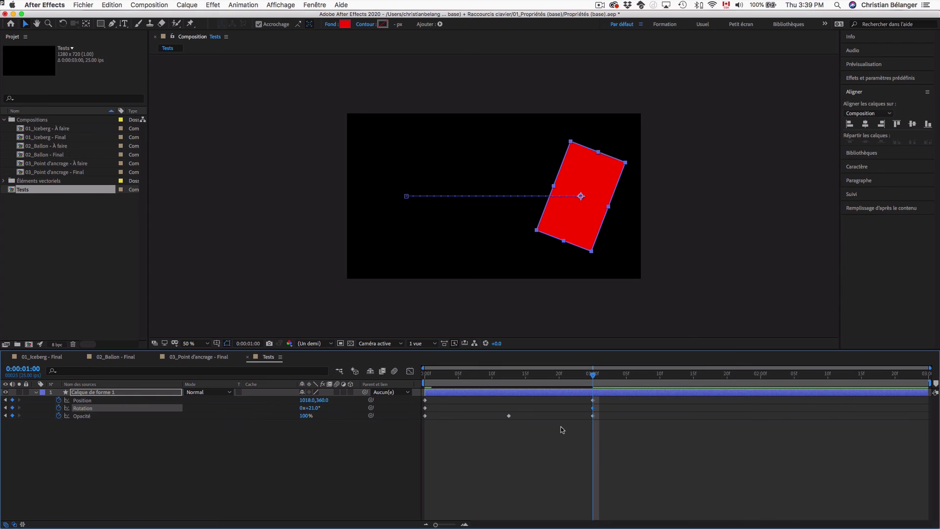
key("Delete")
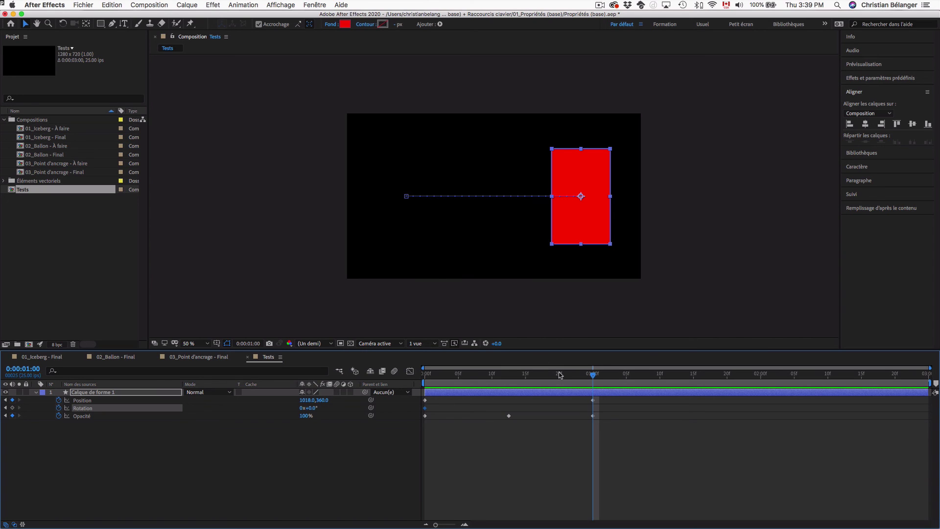
left_click_drag(561, 375, 593, 376)
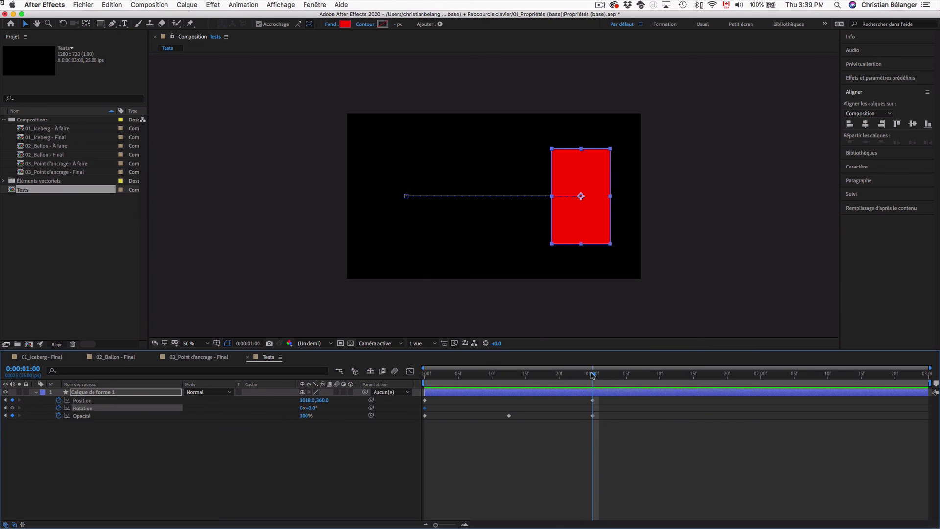
left_click(301, 410)
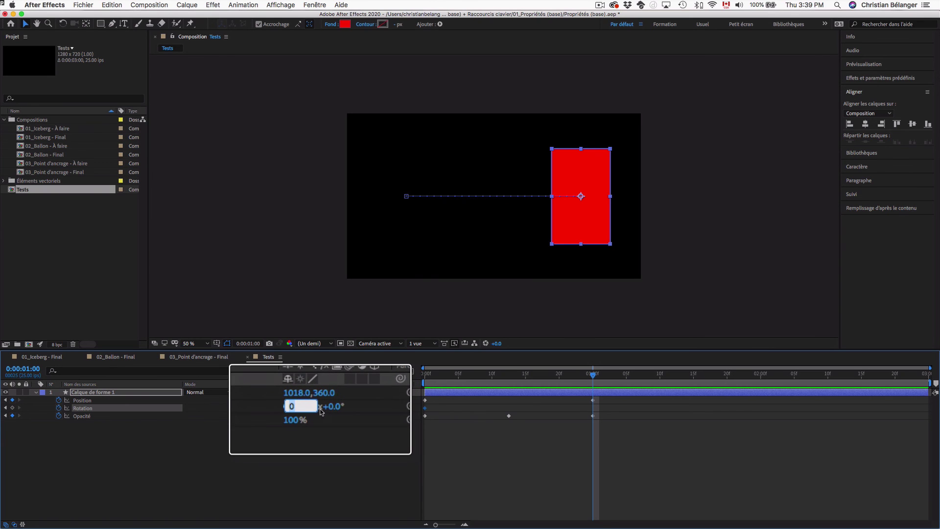
type("1")
key("Return")
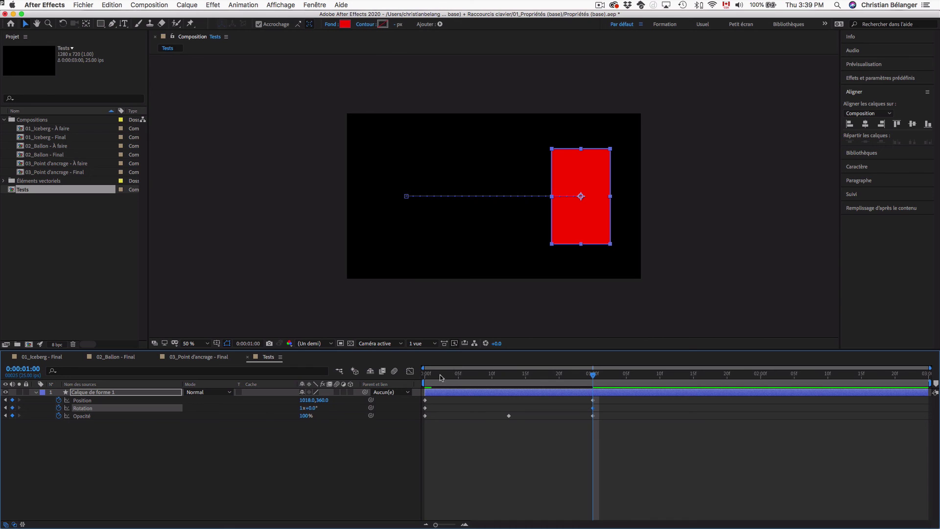
Play the animation with the single full revolution from the first frame and stop it
key("Home")
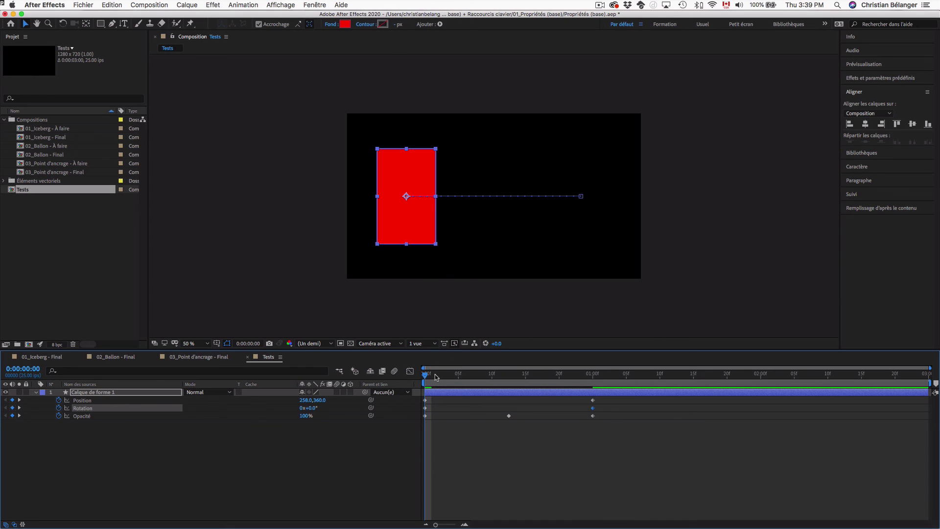
key("space")
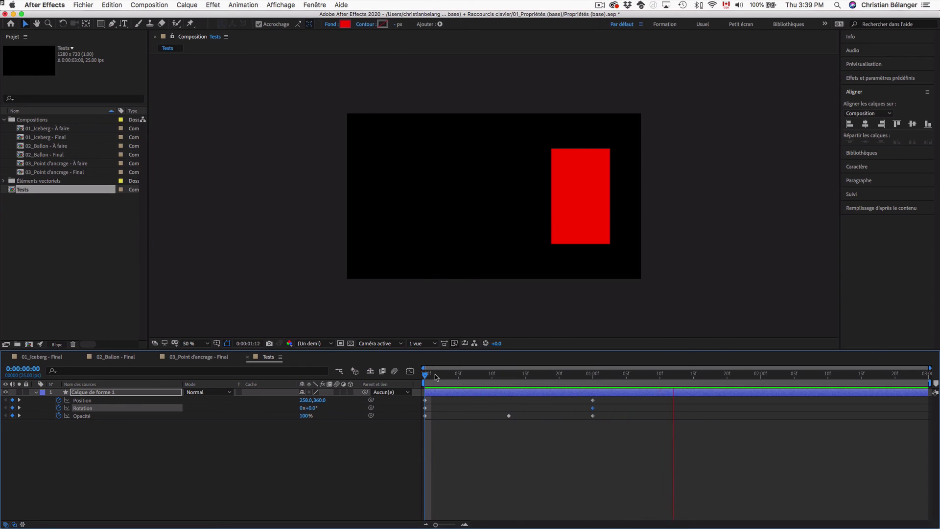
key("space")
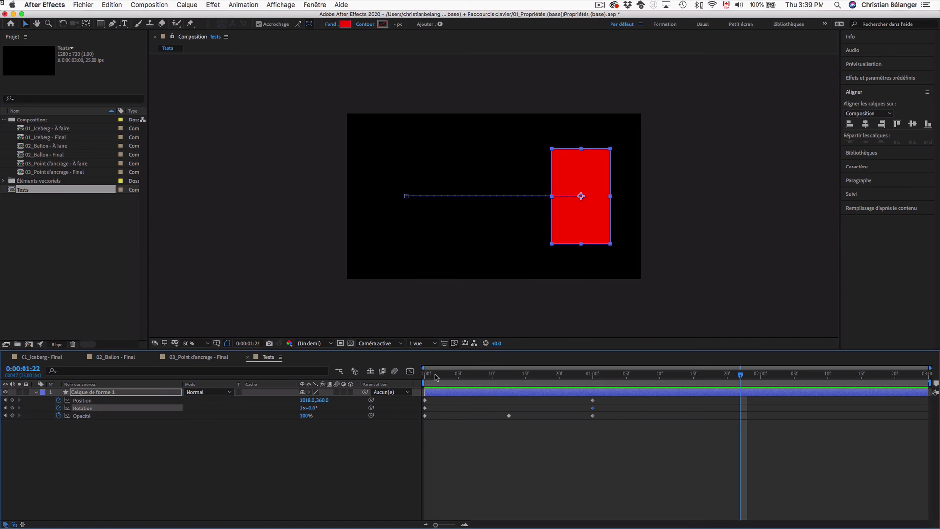
Set the Rotation keyframe at 0:00:01:00 to 2 full revolutions
key("End")
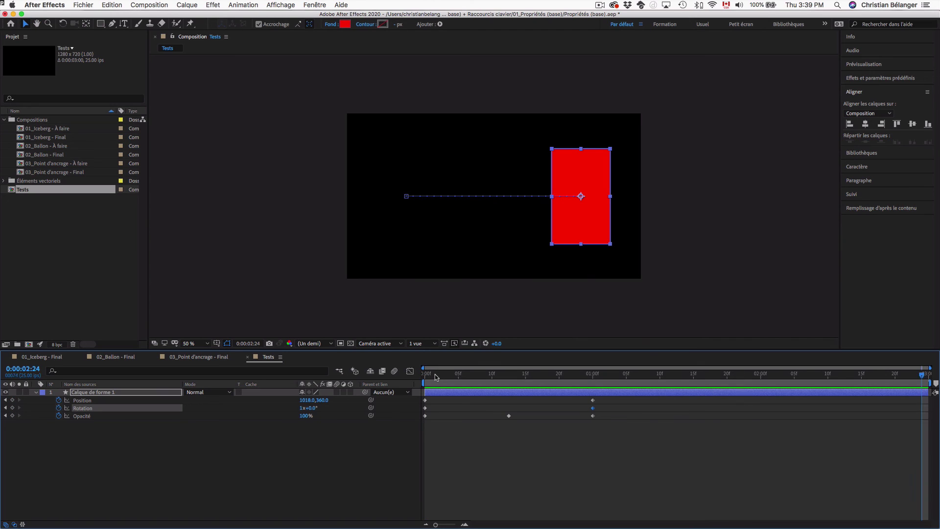
key("j")
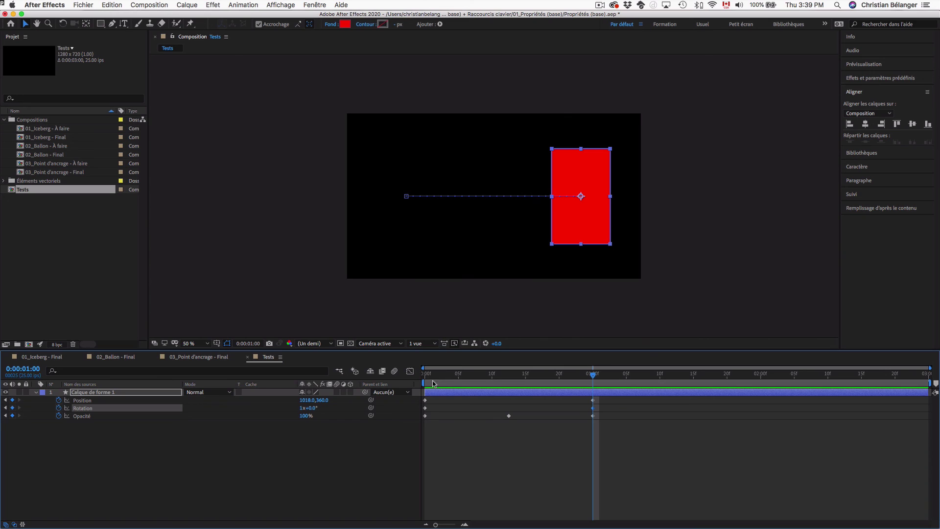
left_click(303, 408)
type("2")
key("Return")
Play the animation with two full revolutions from the first frame and stop it
key("j")
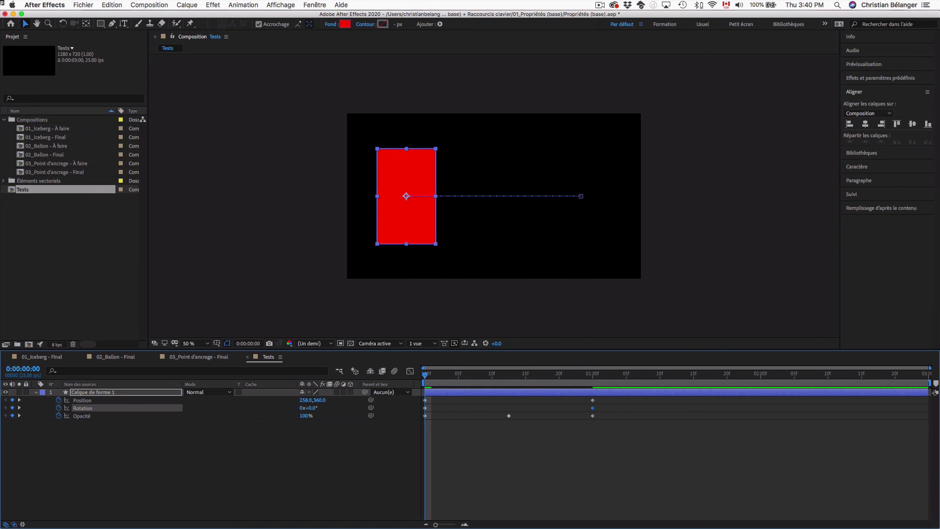
key("space")
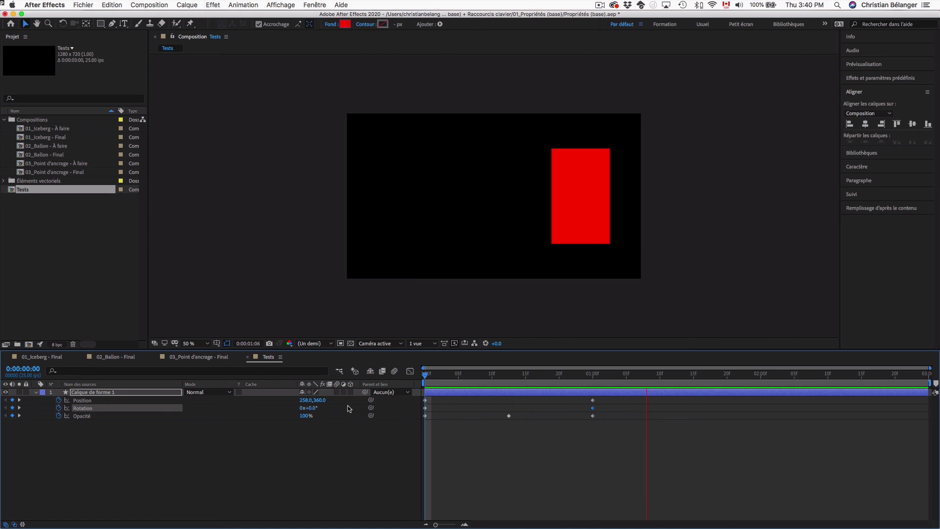
key("space")
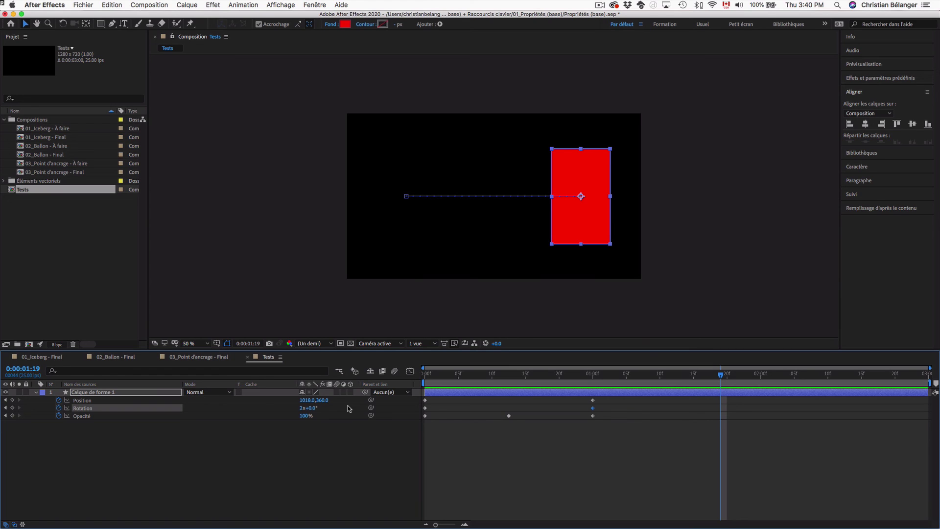
Compare the layer's property displays: Scale alone, keyframed properties, and all modified properties, ending with the keyframed ones
key("s")
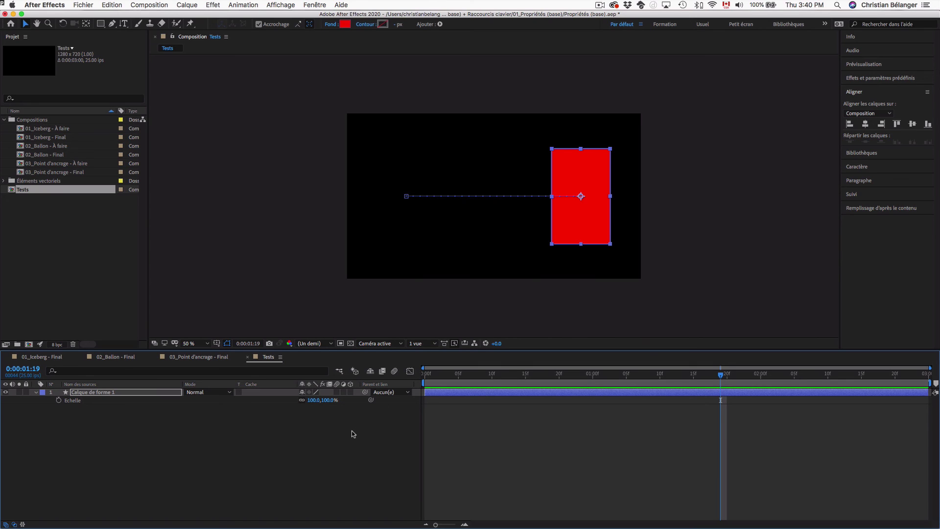
key("u")
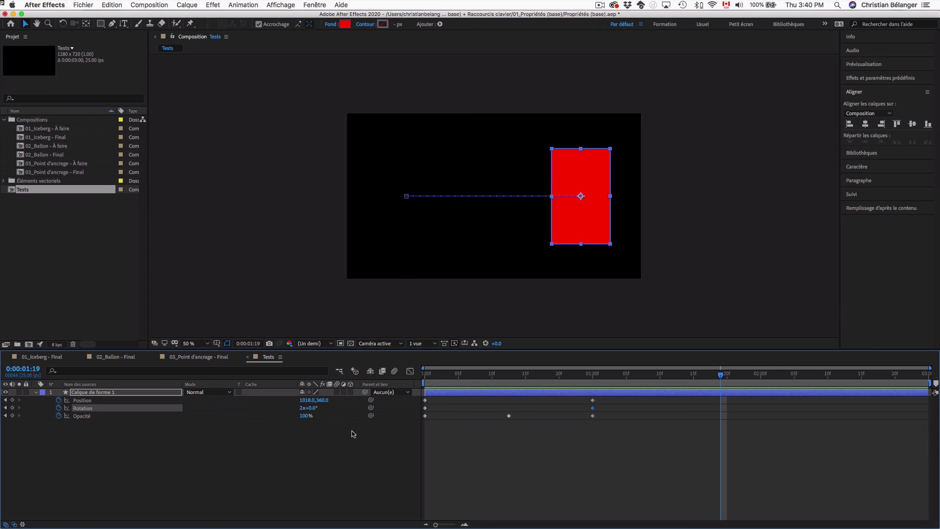
key("u")
key("u")
key("u")
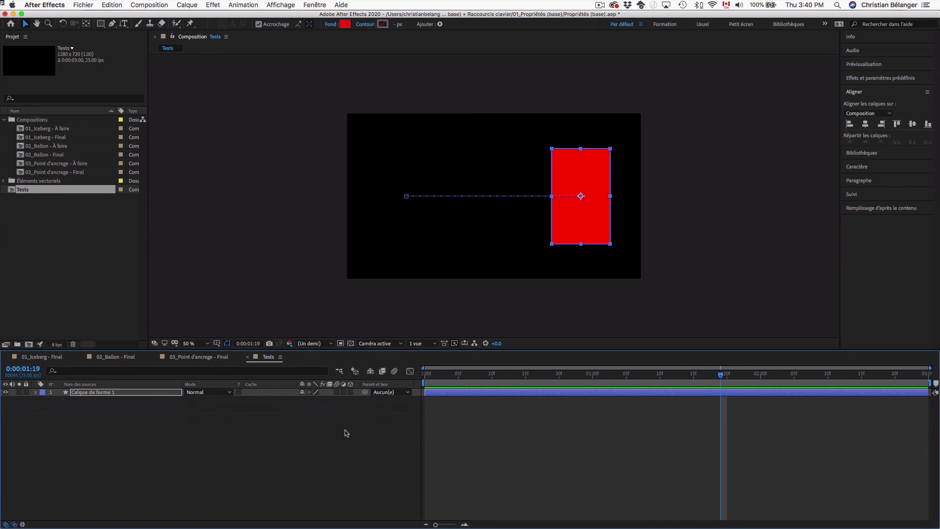
key("u")
key("u")
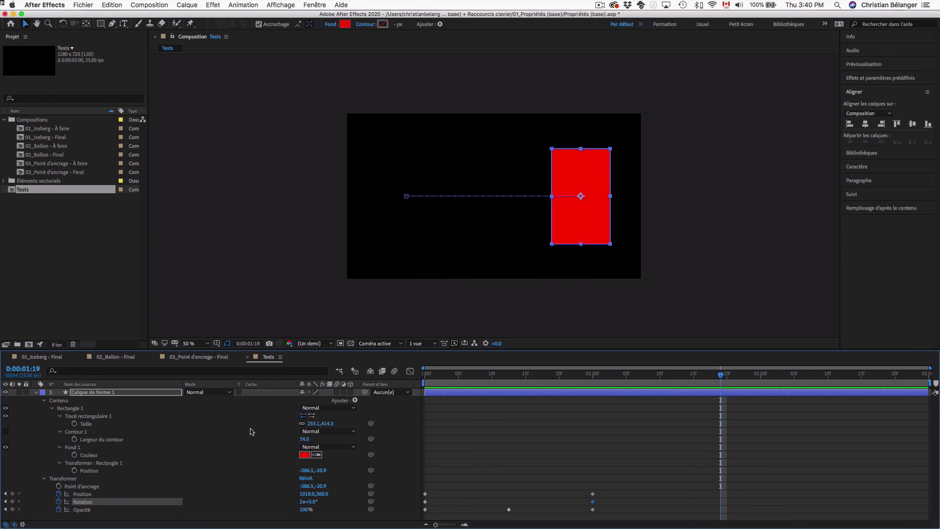
key("u")
key("u")
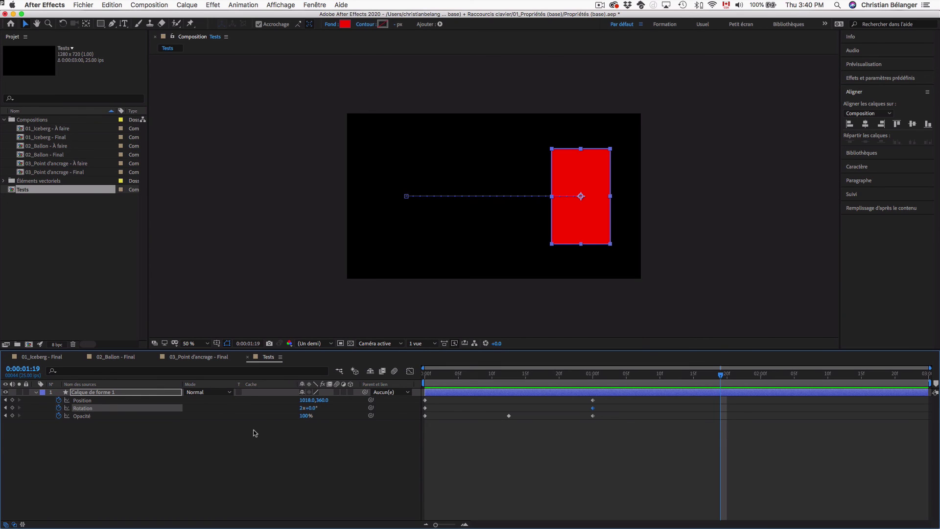
Add Scale (Echelle) to the displayed properties and create a 100% Scale keyframe on the first frame
key("shift+s")
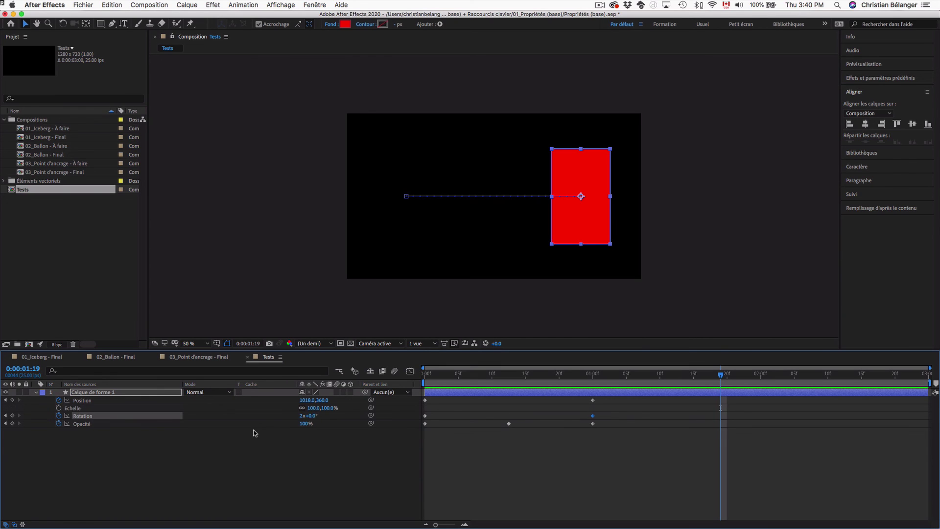
left_click(72, 409)
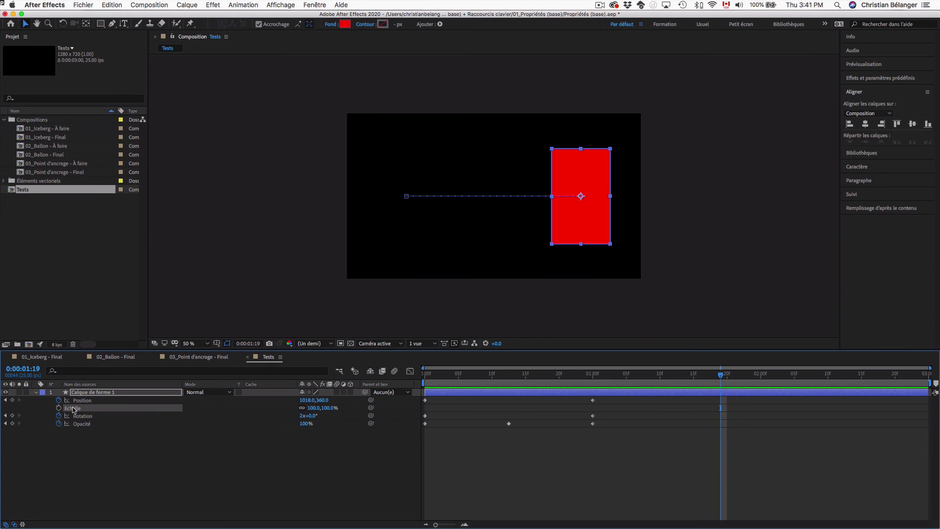
left_click(510, 376)
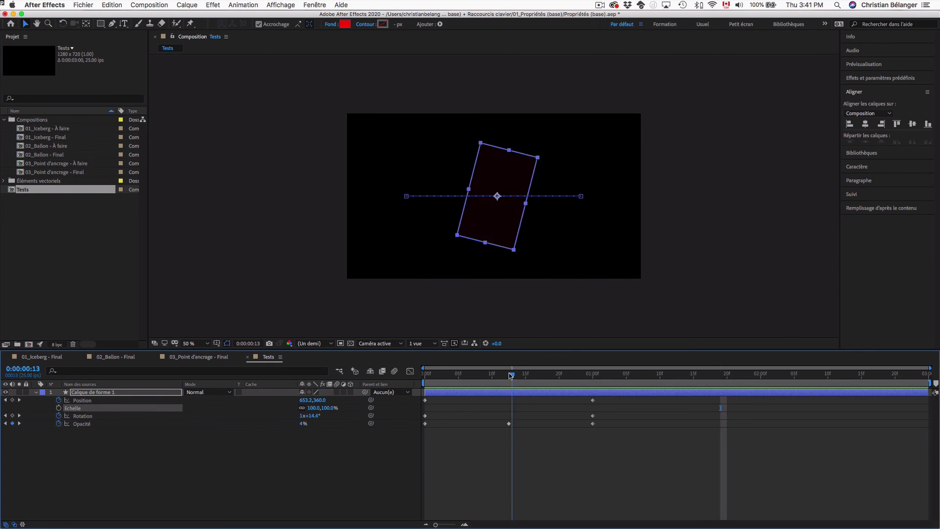
left_click_drag(511, 375, 405, 375)
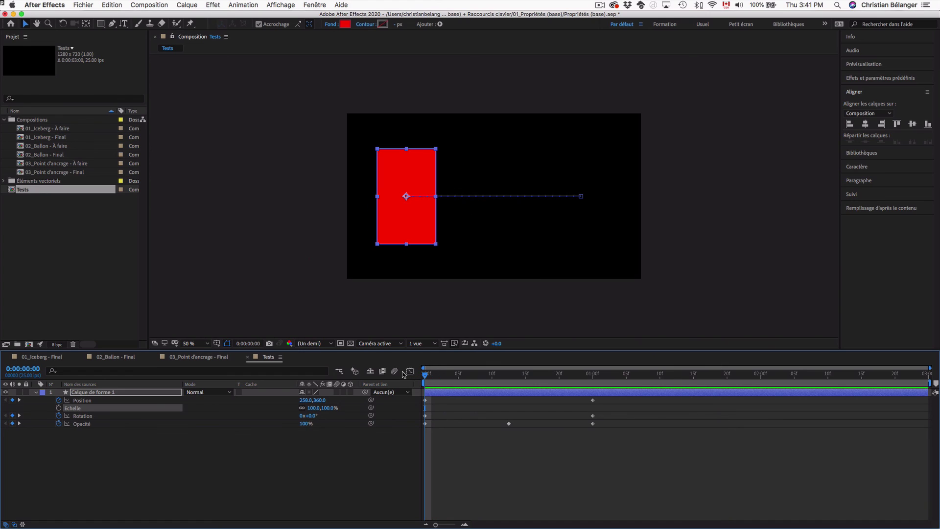
left_click(59, 408)
Add a 200% Scale (Echelle) keyframe to the rectangle at 0:00:00:15
left_click_drag(494, 378, 506, 378)
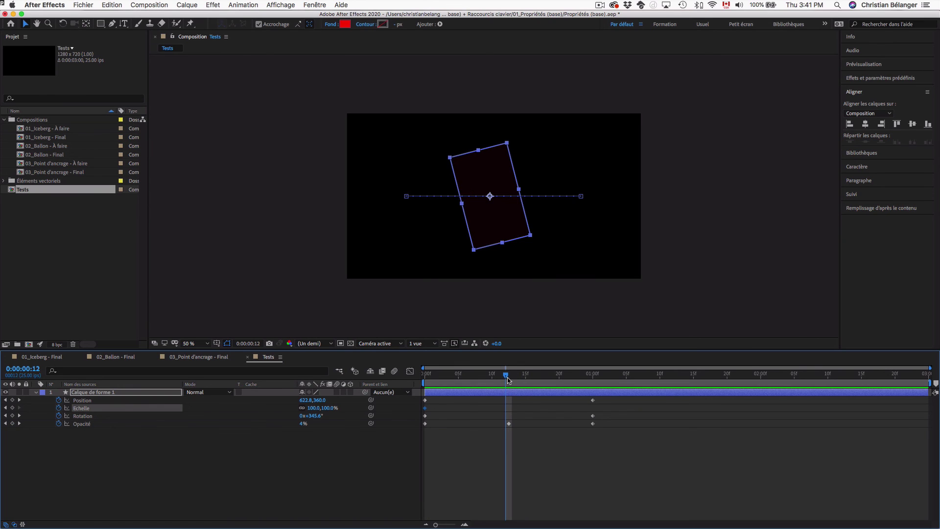
key("Page_Down")
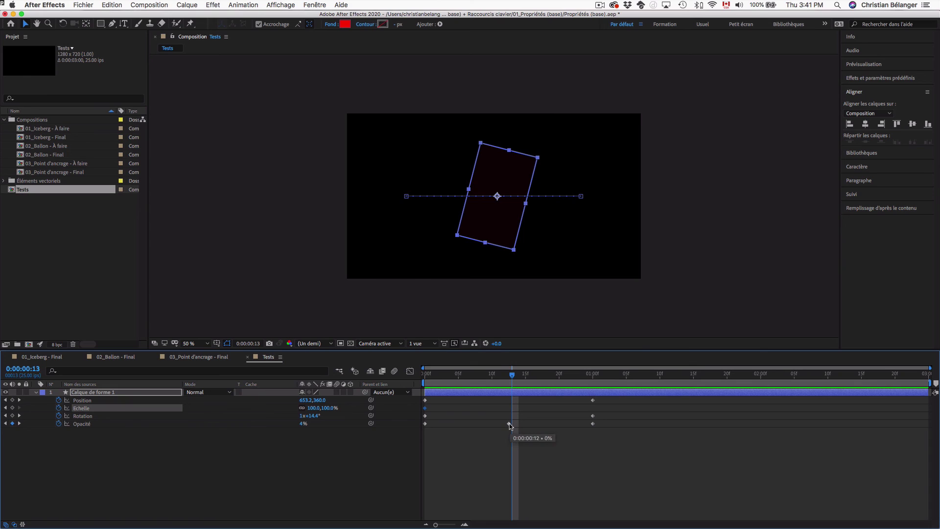
key("Page_Down")
key("Page_Down")
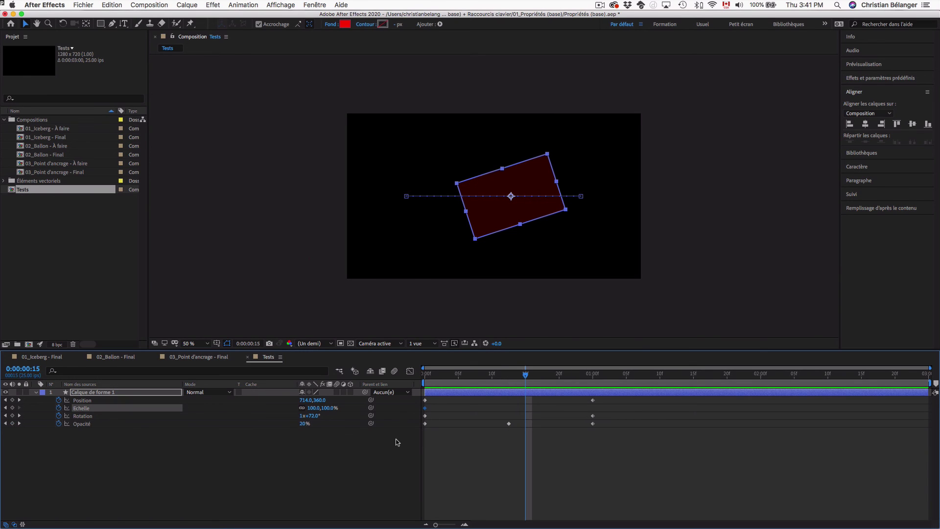
left_click(328, 408)
type("200")
key("Return")
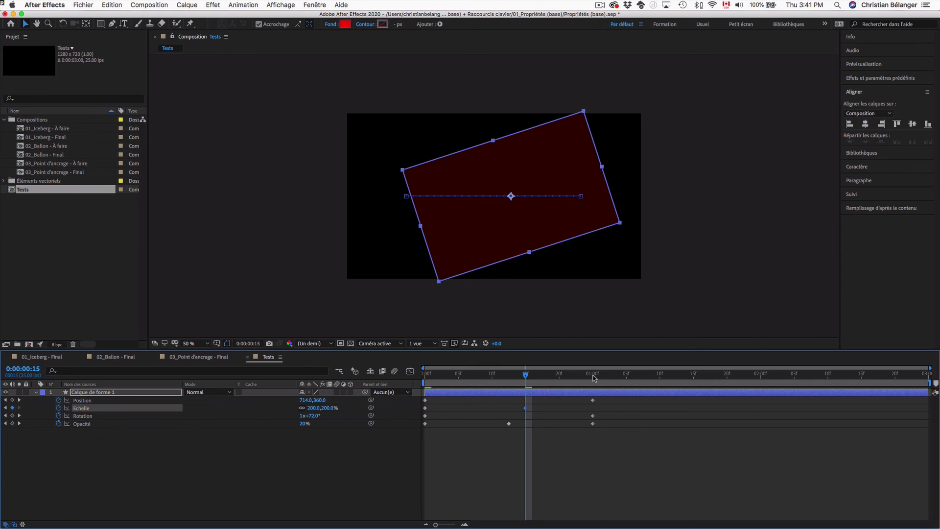
Try setting the rectangle's Scale to 100% at 0:00:01:00 and undo that keyframe
left_click(593, 375)
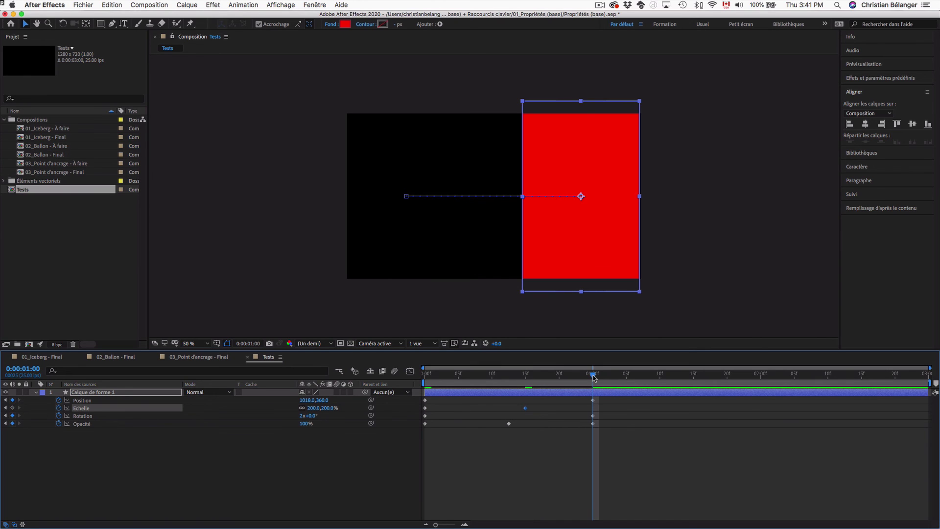
left_click(330, 409)
type("100")
key("Return")
key("super+z")
Copy the 100% Scale keyframe from the first frame and paste it at 0:00:01:00
key("Home")
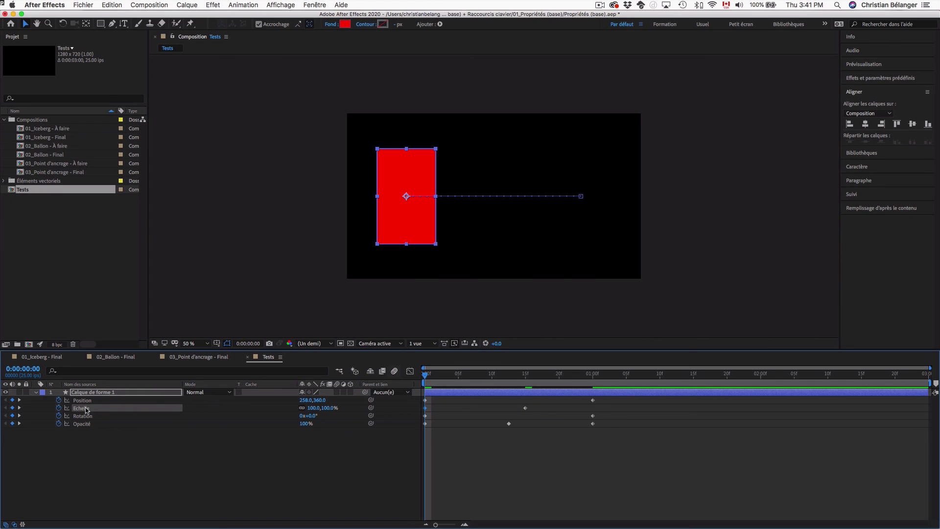
left_click(592, 376)
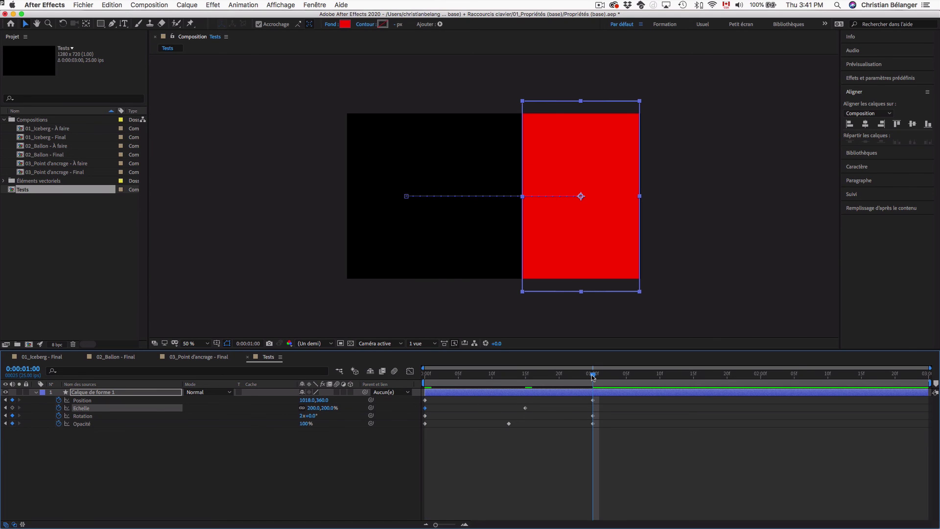
key("Page_Up")
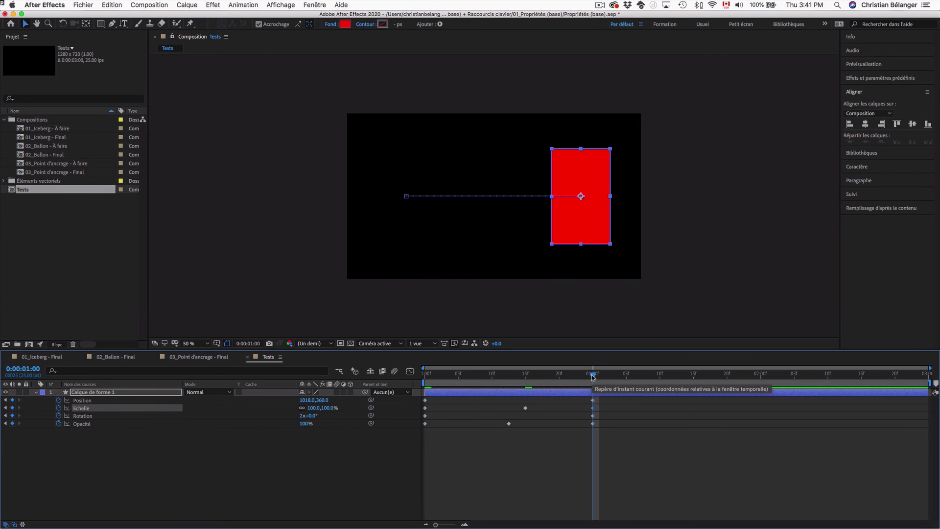
Play the animation with the Scale keyframes from the first frame and stop it
key("Home")
key("space")
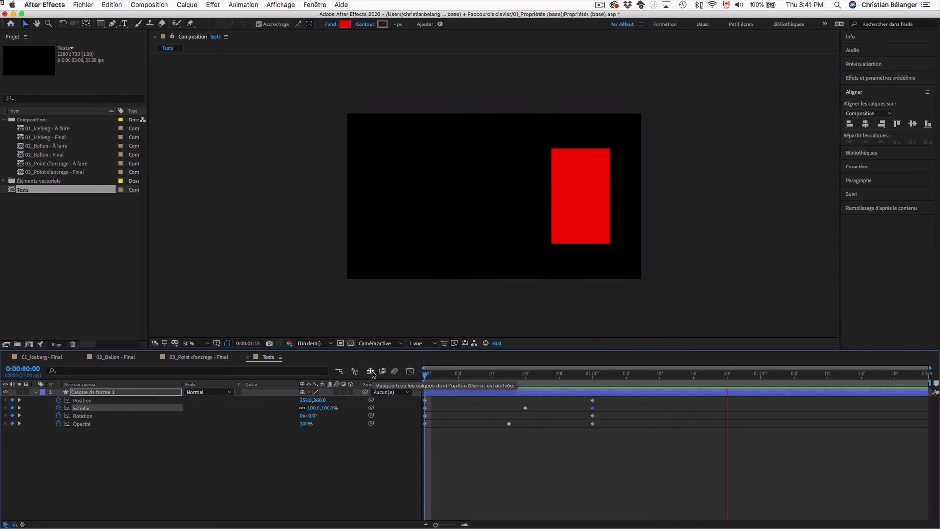
key("space")
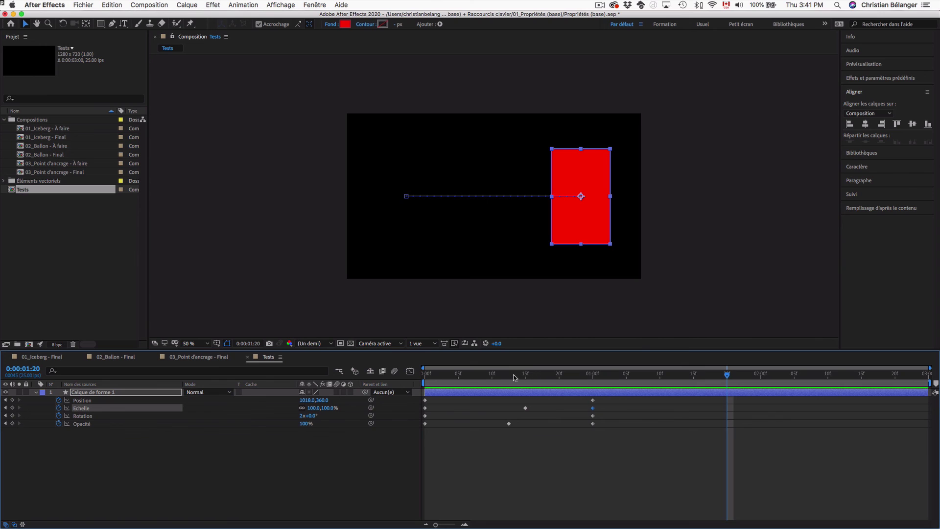
Set the Scale keyframe at 0:00:00:15 to 300% and scrub its value to about 285%
left_click_drag(510, 375, 526, 375)
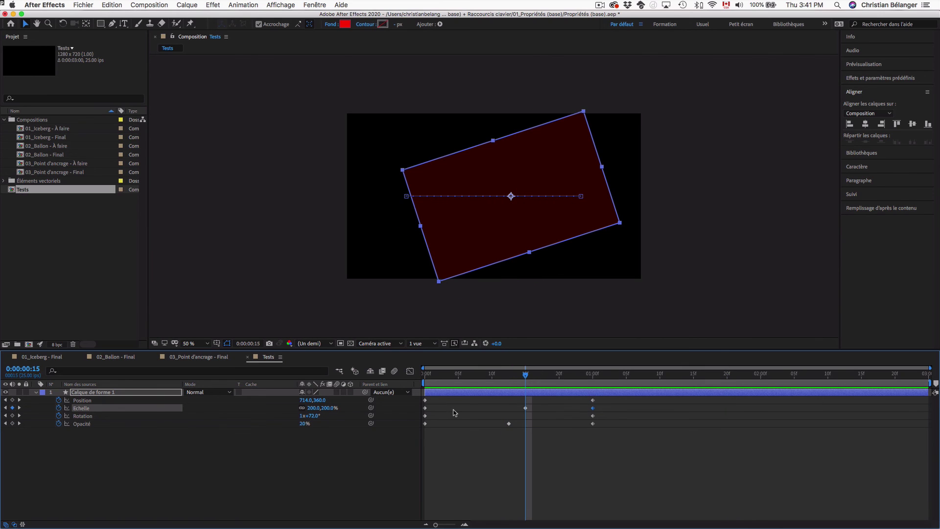
left_click(328, 408)
type("300")
key("Return")
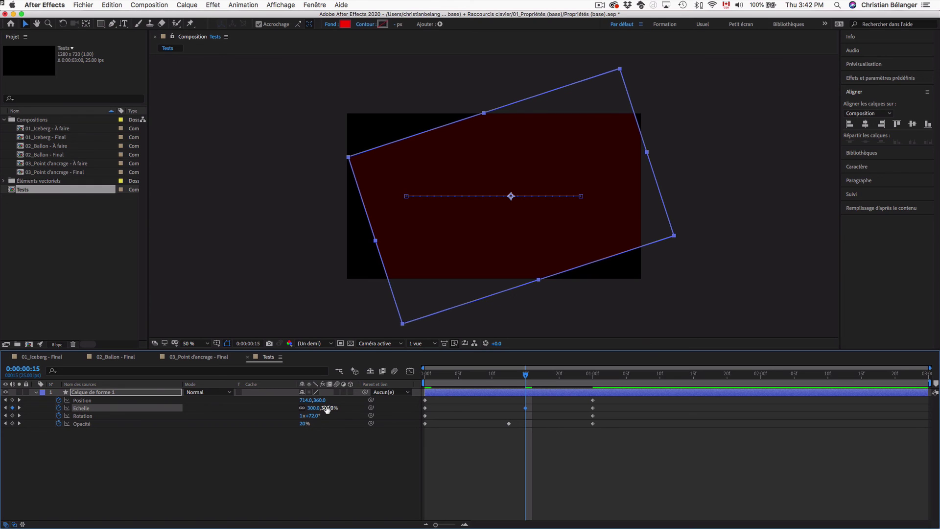
left_click_drag(328, 408, 422, 408)
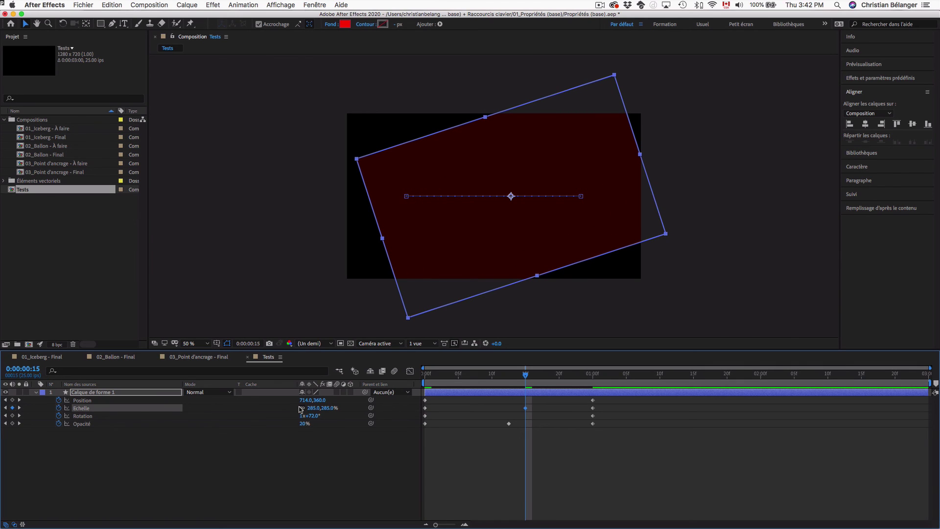
Try scrubbing the Rotation value at 0:00:00:15 and undo the change
left_click_drag(312, 417, 394, 419)
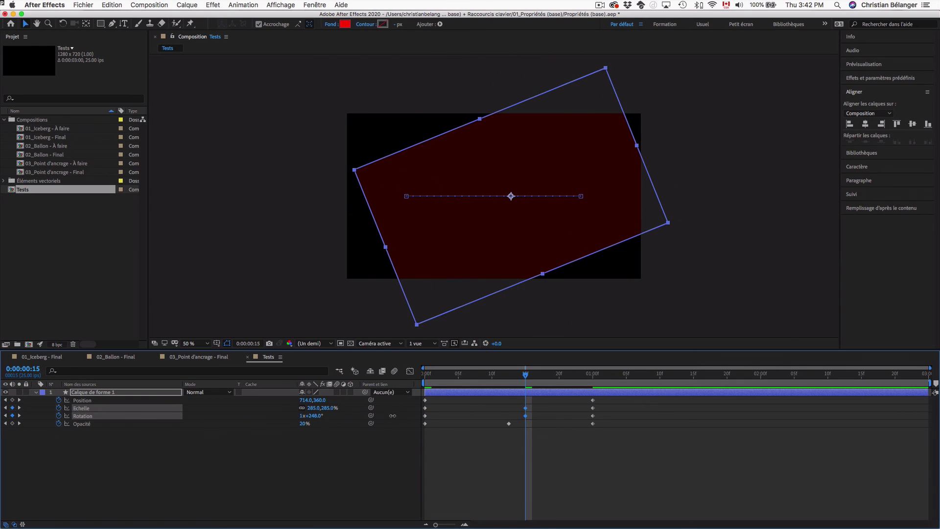
left_click_drag(316, 419, 261, 416)
key("ctrl+z")
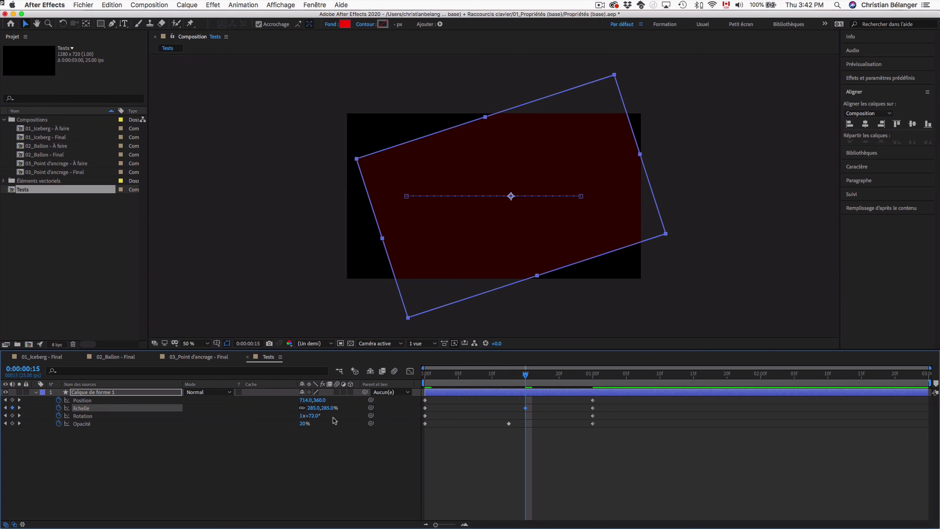
Scrub the Scale at 0:00:00:15 to 97% and move the rectangle up with a Position keyframe at about 729, 116
left_click_drag(328, 408, 208, 403)
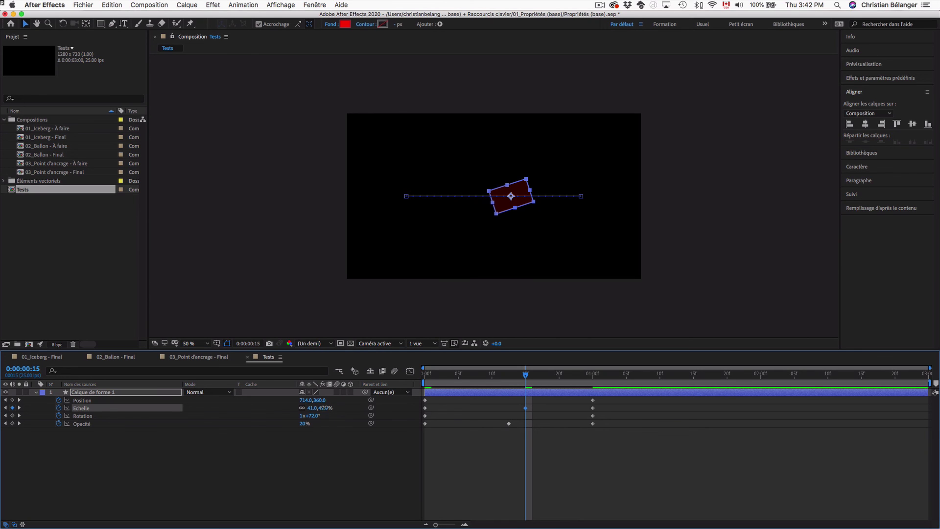
mouse_move(323, 407)
left_mouse_down()
mouse_move(365, 407)
mouse_move(342, 412)
left_mouse_up()
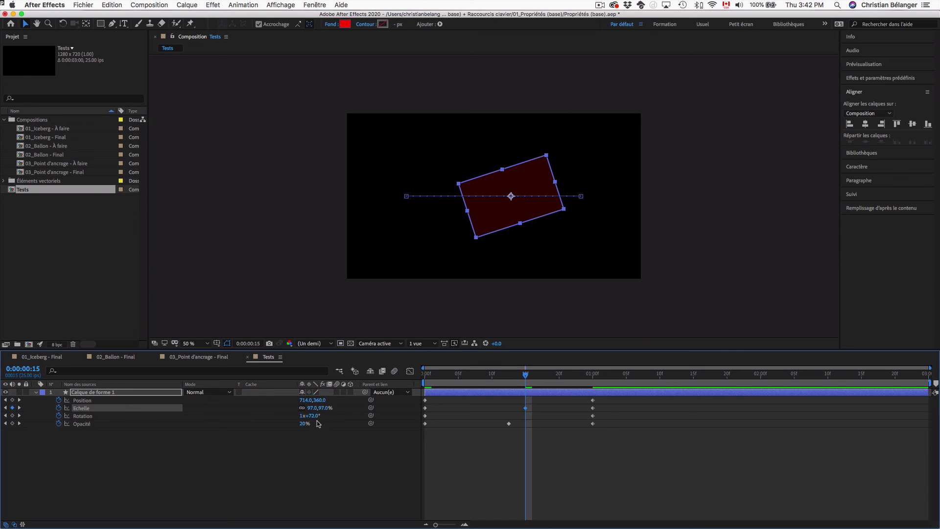
mouse_move(321, 400)
left_mouse_down()
mouse_move(356, 402)
mouse_move(267, 401)
mouse_move(368, 400)
mouse_move(296, 400)
mouse_move(338, 400)
mouse_move(303, 401)
left_mouse_up()
key("super+z")
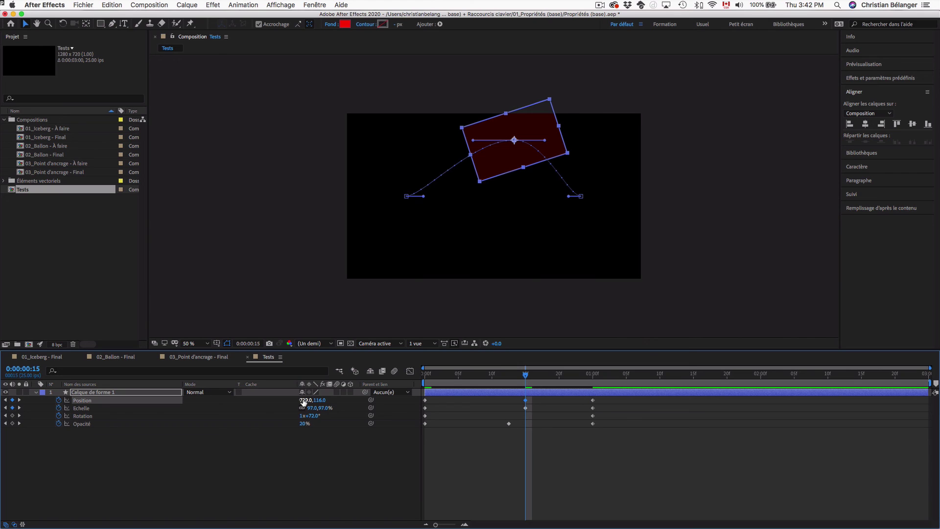
Play the animation along the curved motion path, stop it, and return to the first frame
key("space")
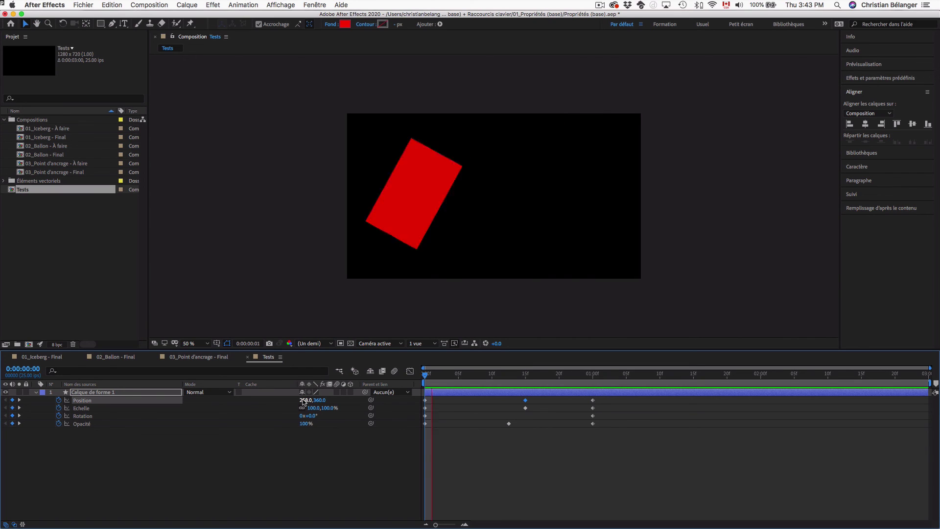
key("space")
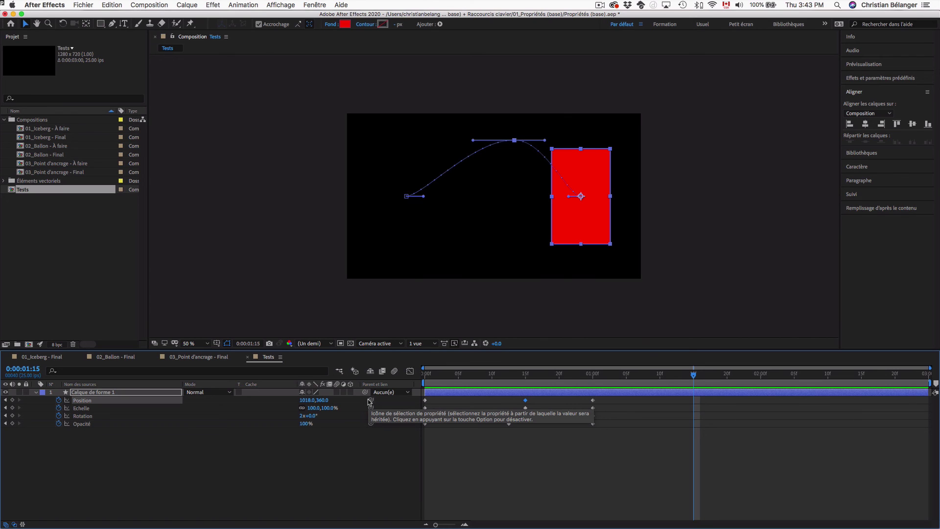
left_click_drag(520, 379, 396, 381)
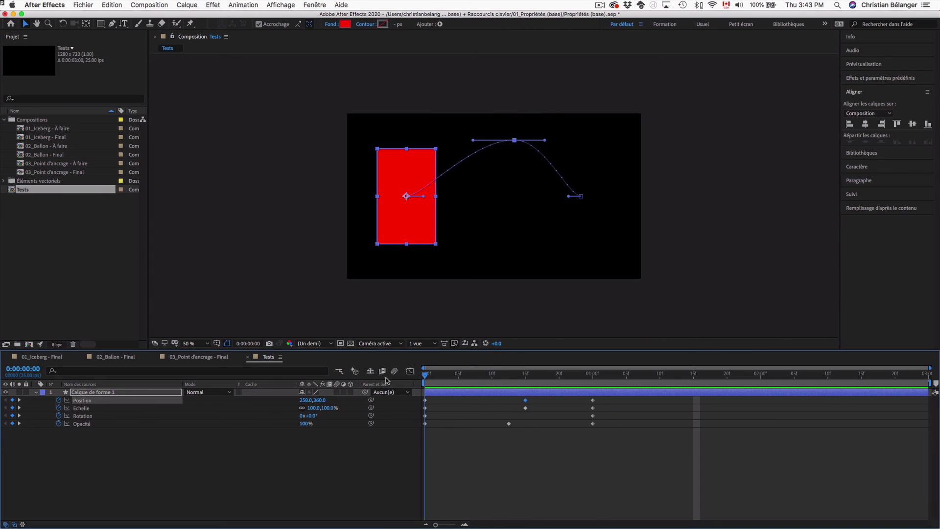
mouse_move(424, 380)
left_mouse_down()
mouse_move(600, 383)
mouse_move(409, 380)
left_mouse_up()
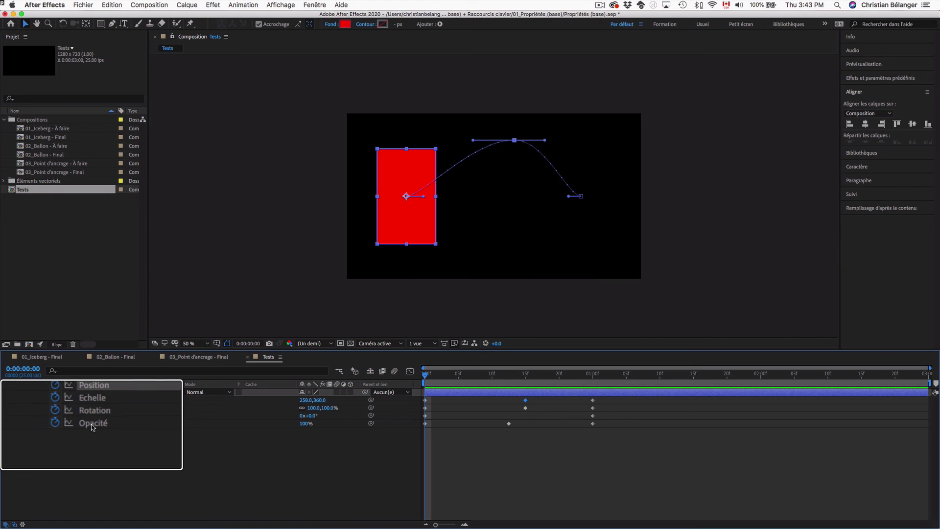
Remove all Opacity (Opacité) keyframes from the rectangle and play the animation without the fade
left_click(59, 423)
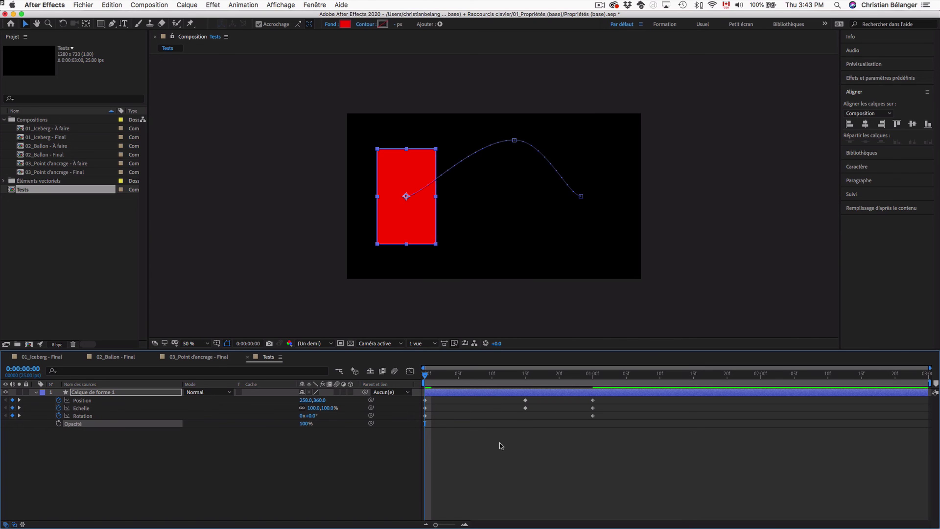
key("space")
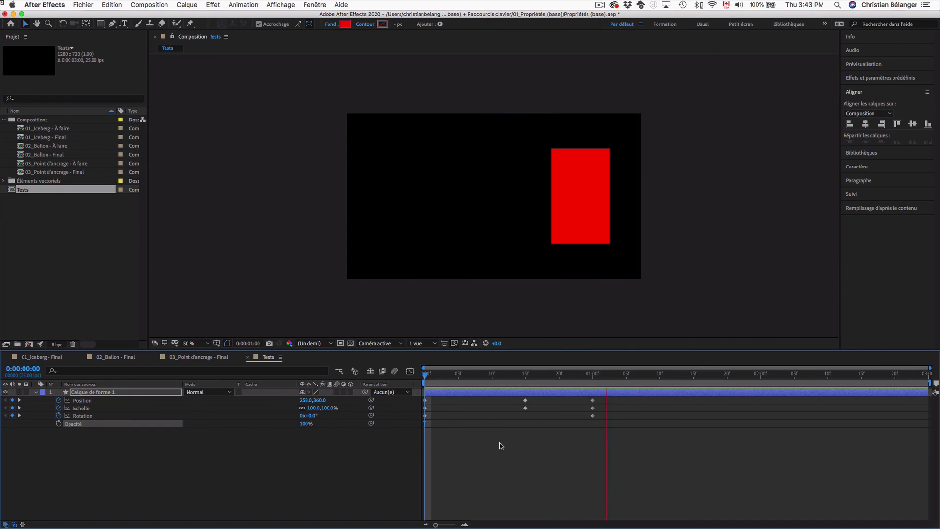
key("space")
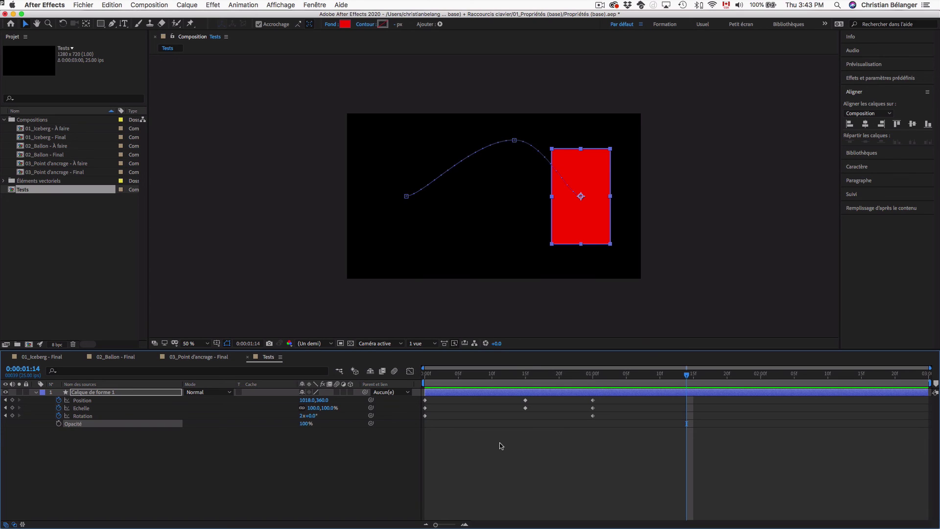
Jump back and forth between the rectangle's keyframes, including from the composition's last frame, and preview the animation
key("j")
key("j")
key("j")
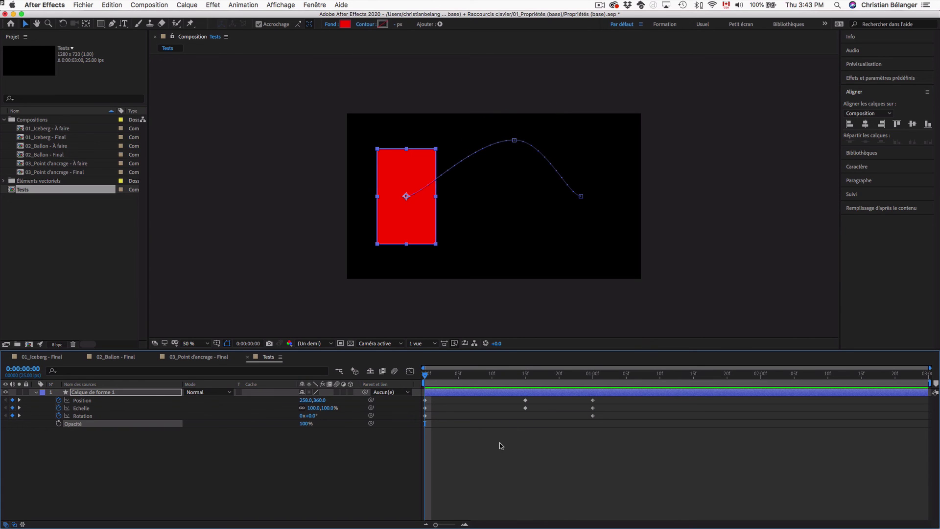
key("k")
key("k")
key("End")
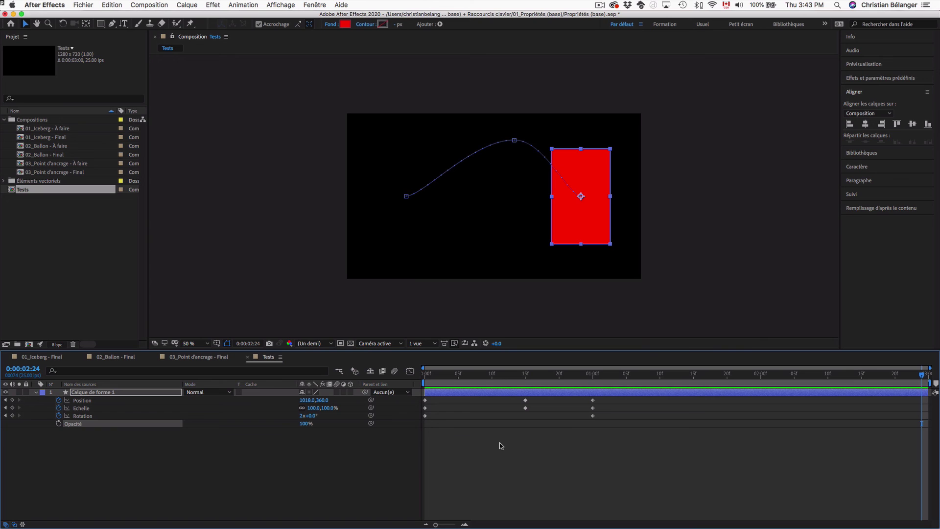
key("j")
key("j")
key("j")
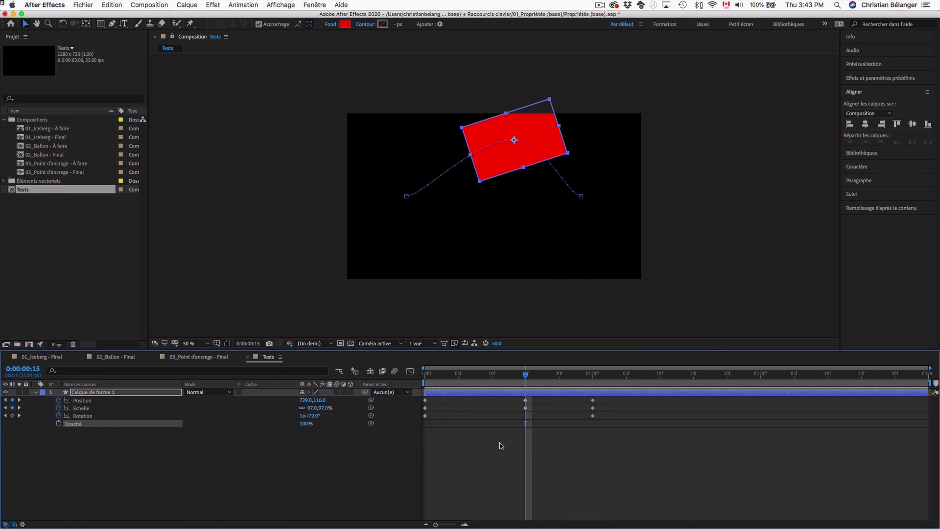
key("k")
key("k")
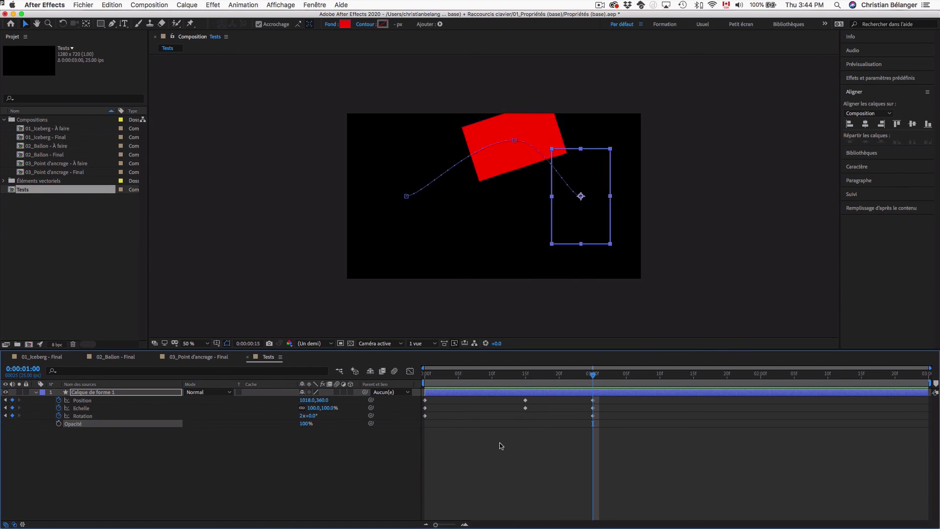
key("j")
key("j")
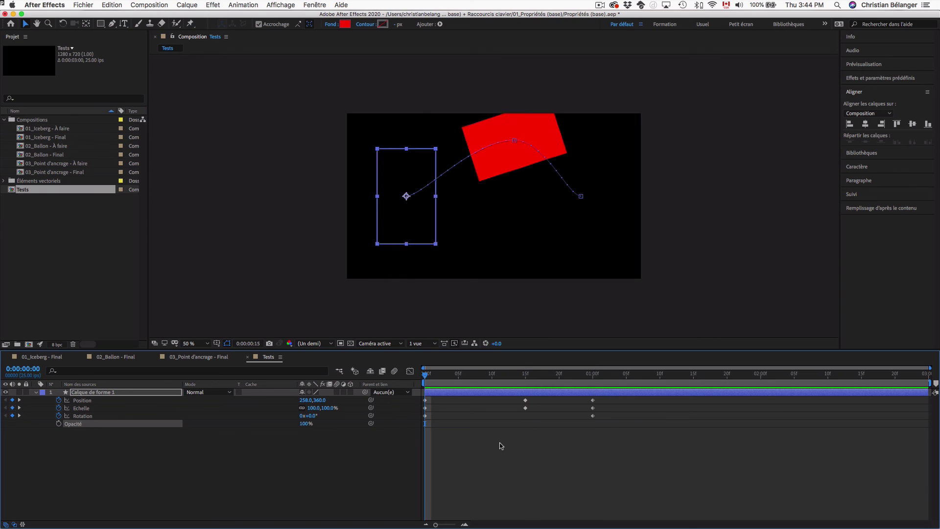
key("k")
key("k")
key("j")
key("j")
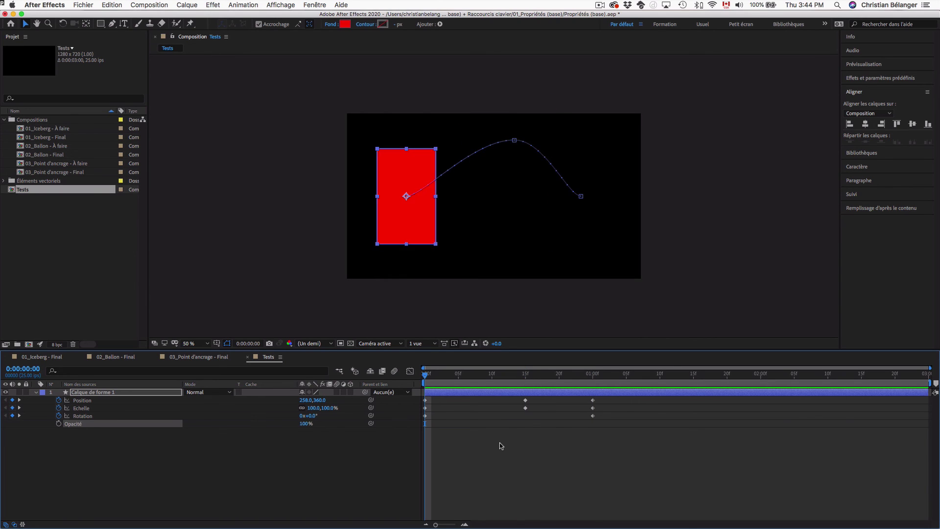
key("k")
key("k")
key("j")
key("j")
key("space")
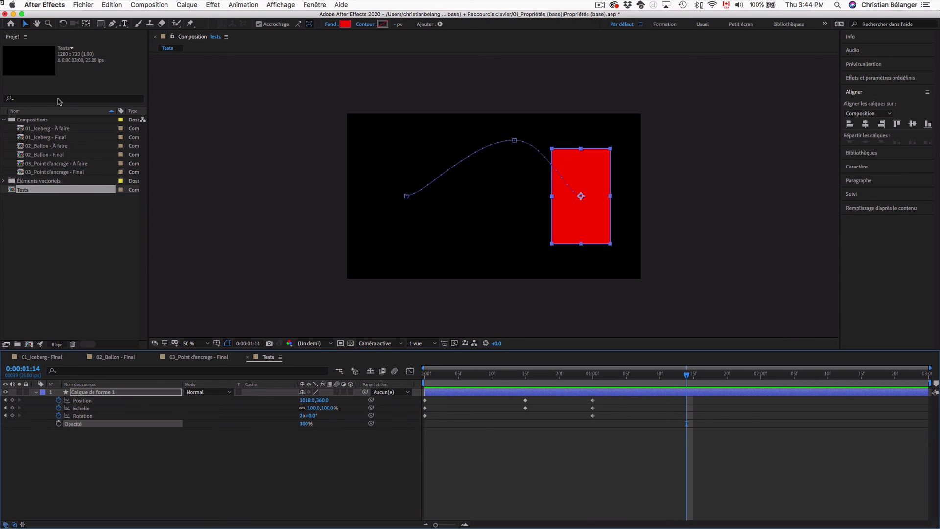
Inspect the beginning of the 01_Iceberg - Final composition and open the 03_Point d'ancrage - Final composition
double_click(55, 139)
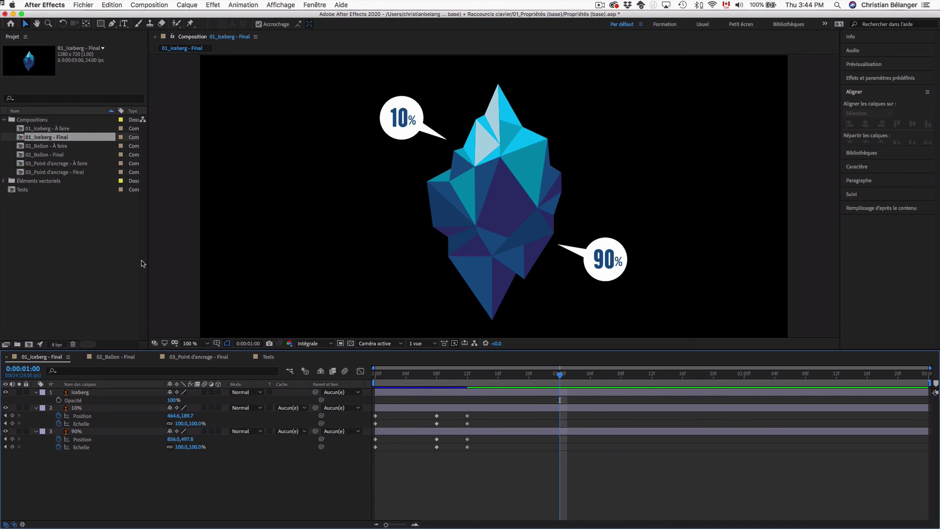
left_click_drag(474, 375, 444, 377)
key("Home")
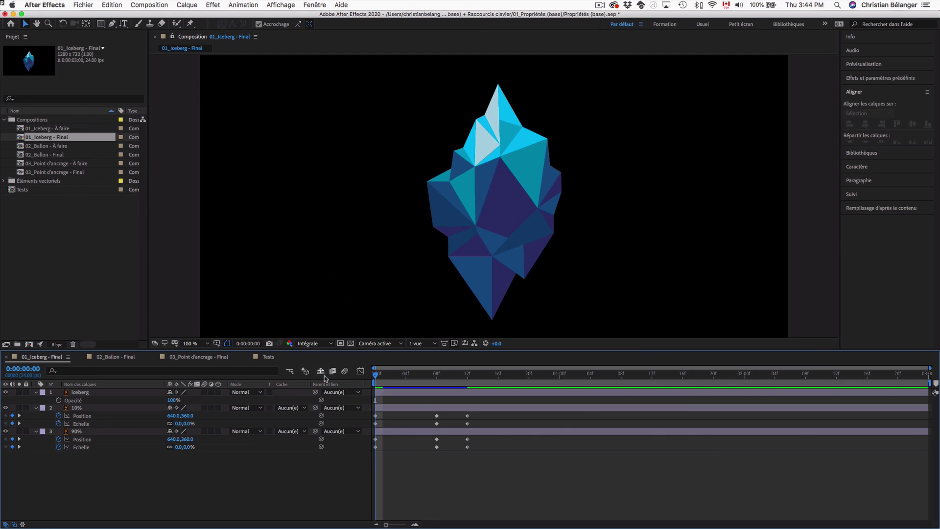
double_click(56, 172)
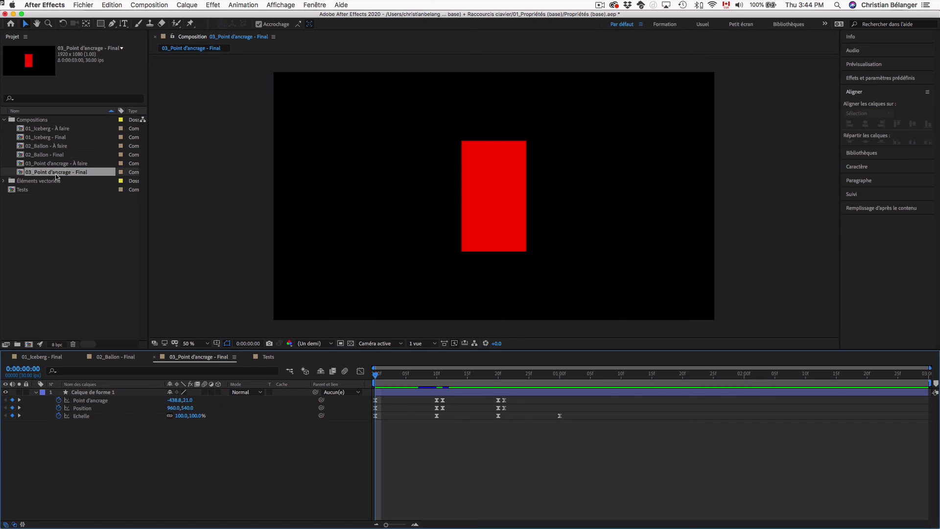
Play the 03_Point d'ancrage - Final animation and stop the playback
key("space")
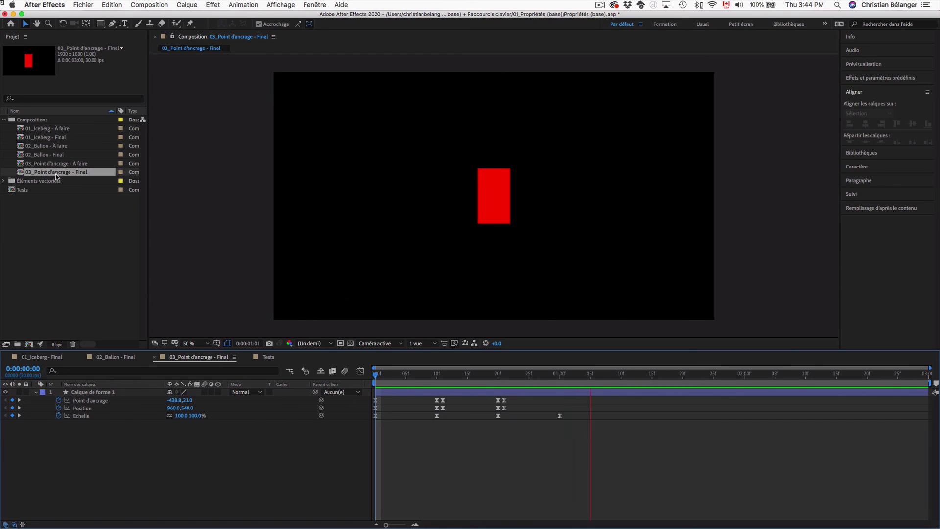
key("space")
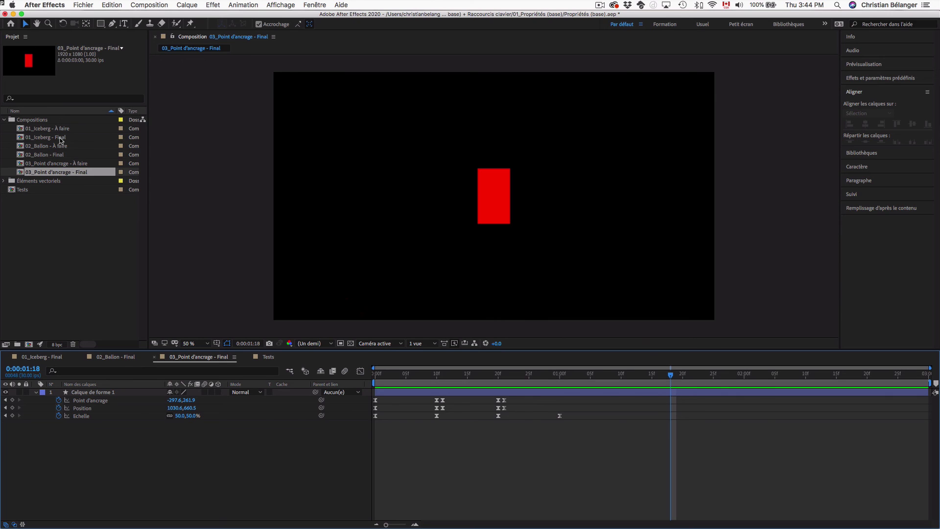
At the first frame of Tests, move the rectangle's anchor point to its upper-left corner, then try a rotation around it and undo that rotation
double_click(22, 190)
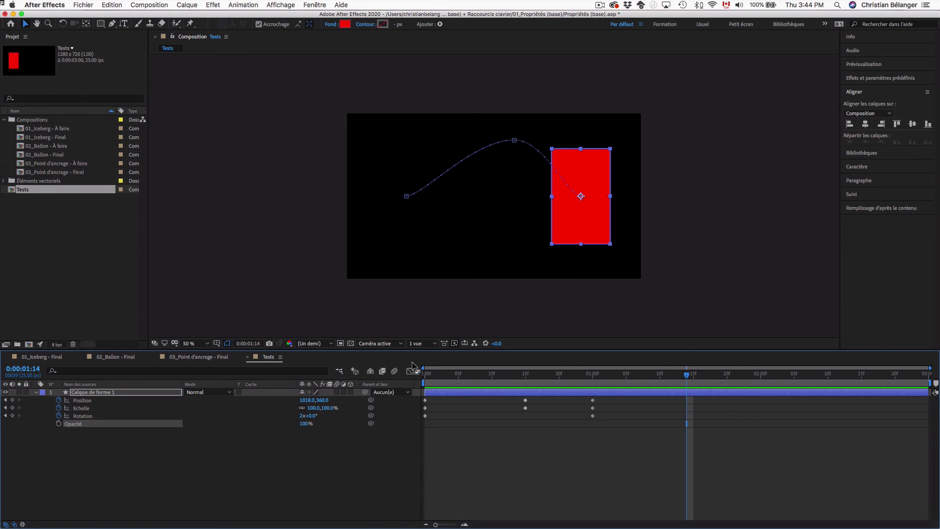
left_click_drag(473, 375, 404, 377)
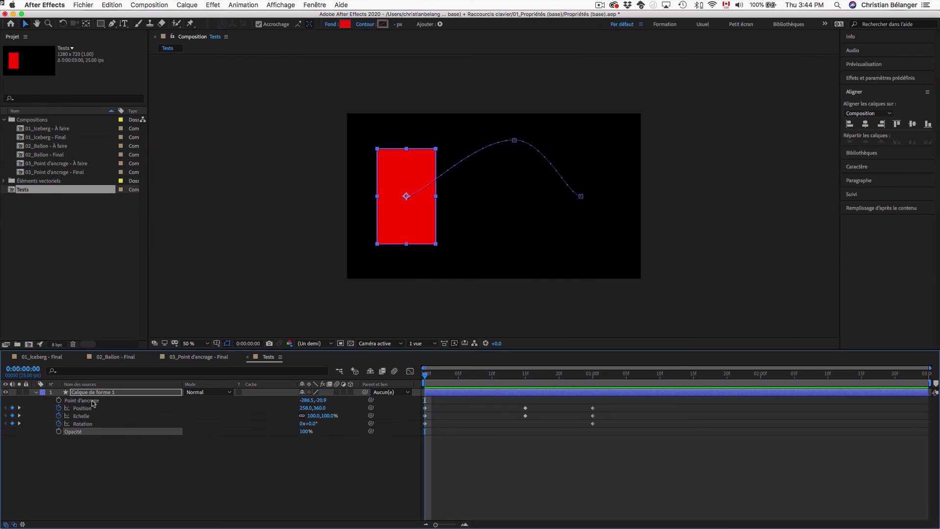
key("shift+a")
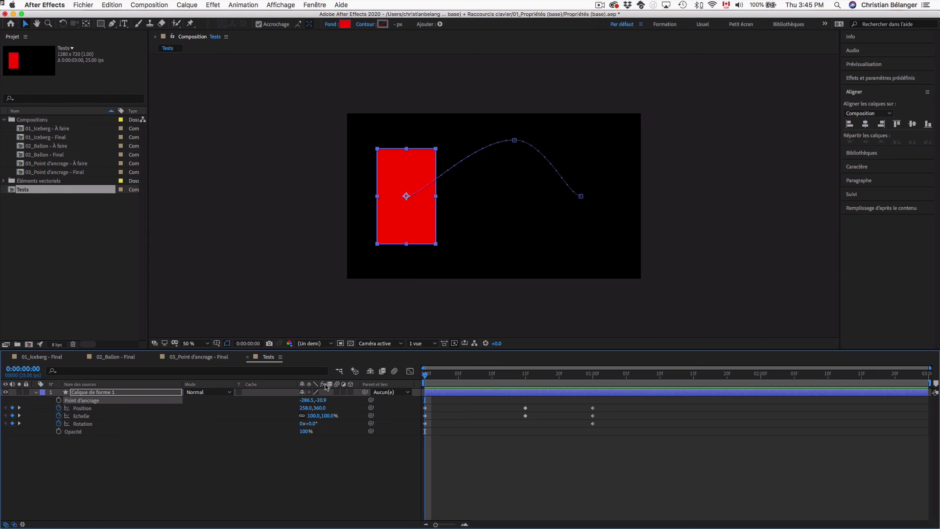
key("y")
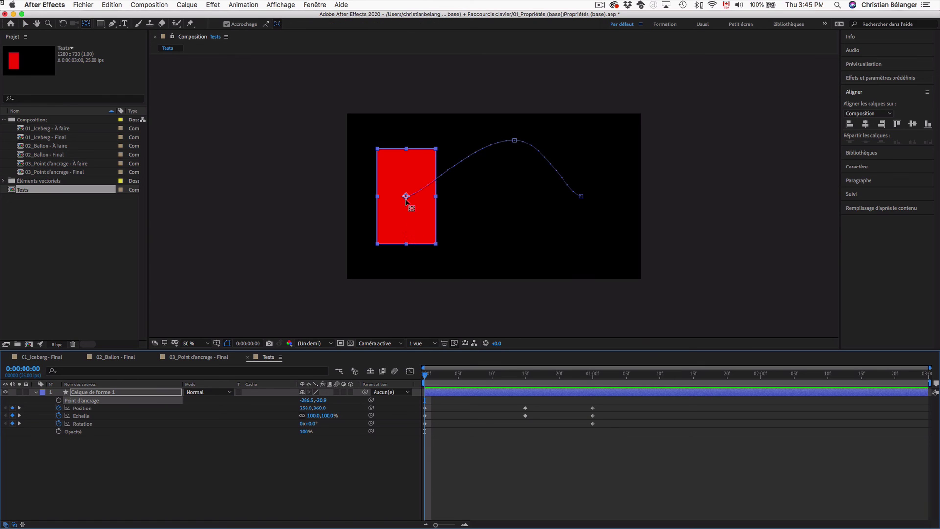
left_click_drag(406, 197, 377, 147)
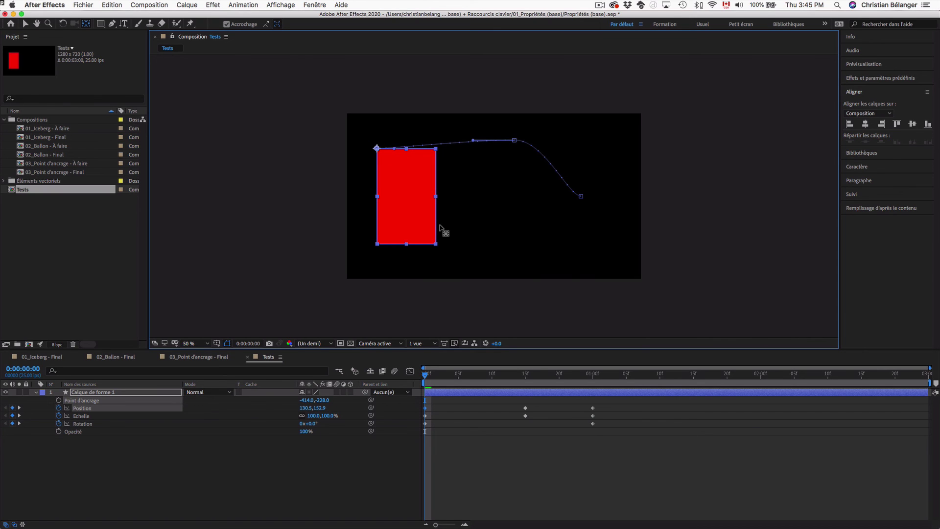
left_click_drag(311, 424, 273, 423)
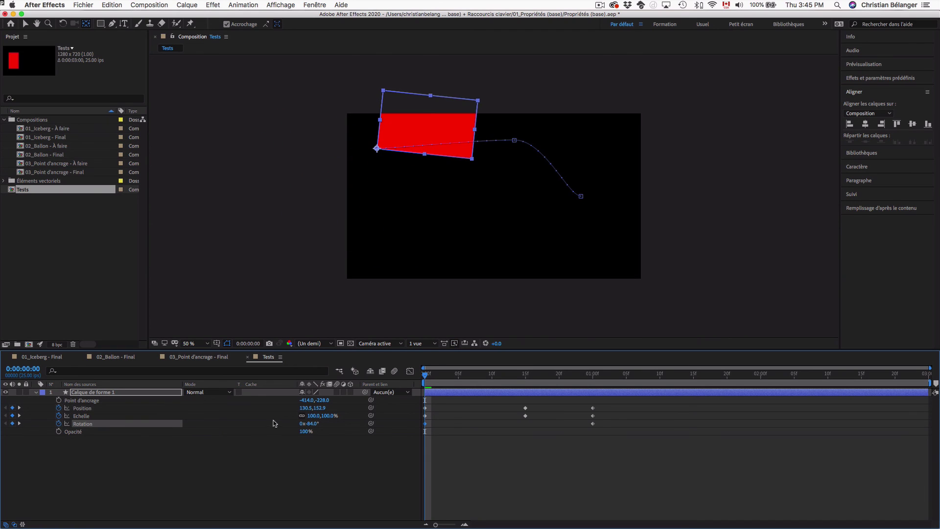
key("super+z")
Move the anchor point to the rectangle's lower-right corner, then try a rotation around it and undo that rotation
left_click_drag(377, 148, 435, 244)
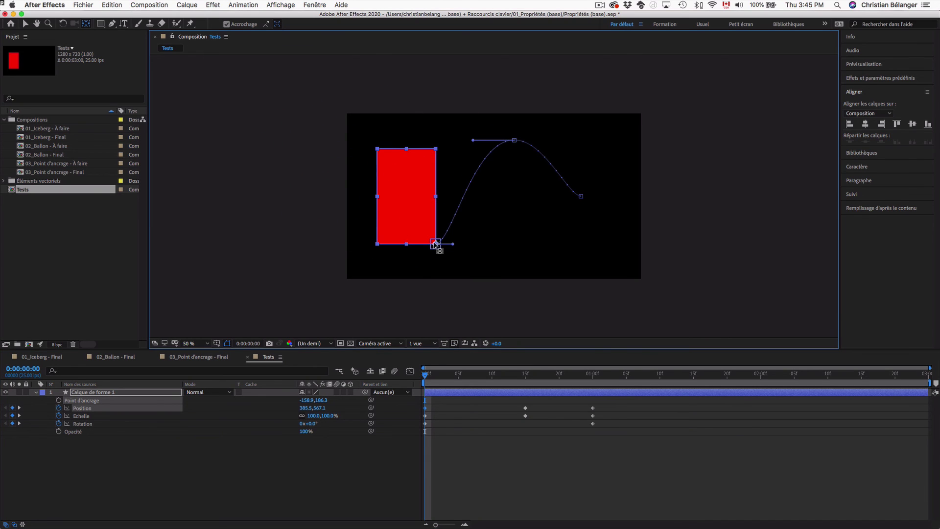
left_click_drag(313, 425, 287, 423)
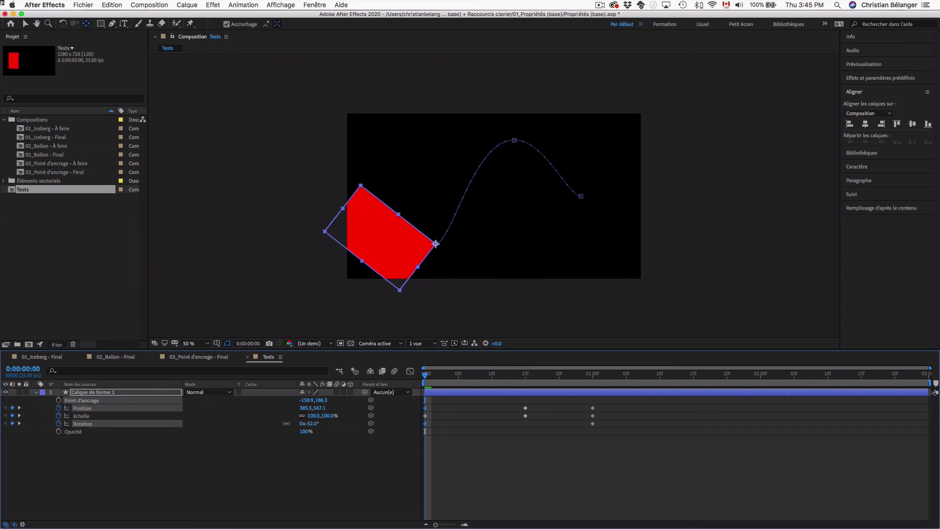
key("super+z")
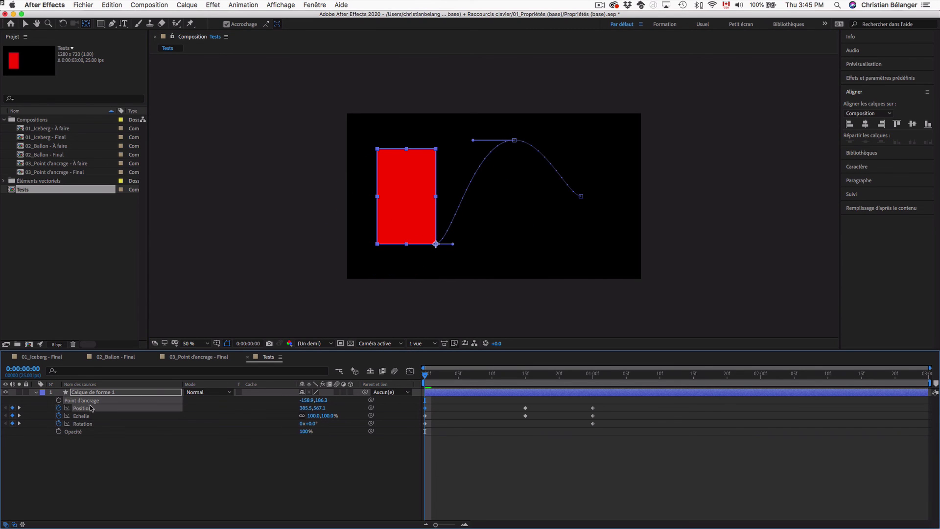
Examine how the Point d'ancrage keyframes in 03_Point d'ancrage - Final shift the rectangle's pivot between the first frame and frame 27
double_click(50, 173)
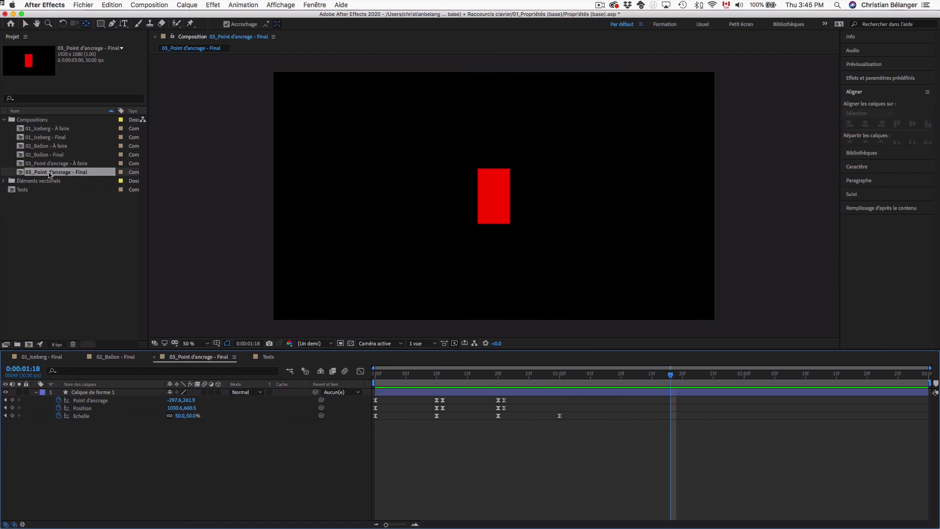
left_click_drag(399, 376, 377, 378)
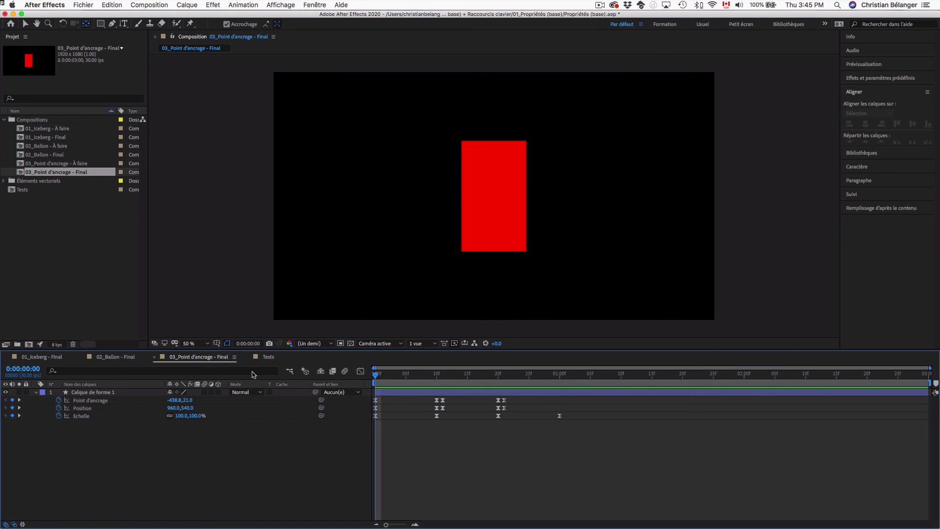
left_click(389, 390)
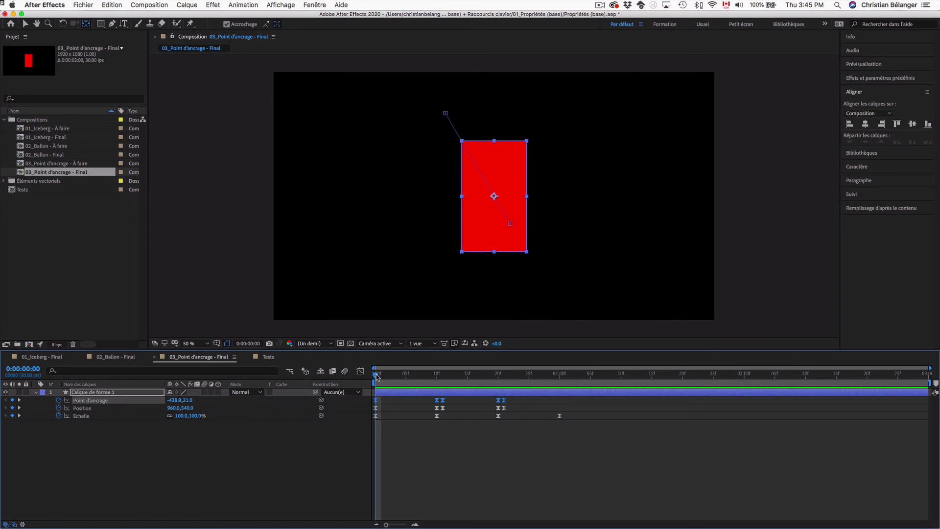
left_click_drag(376, 376, 455, 376)
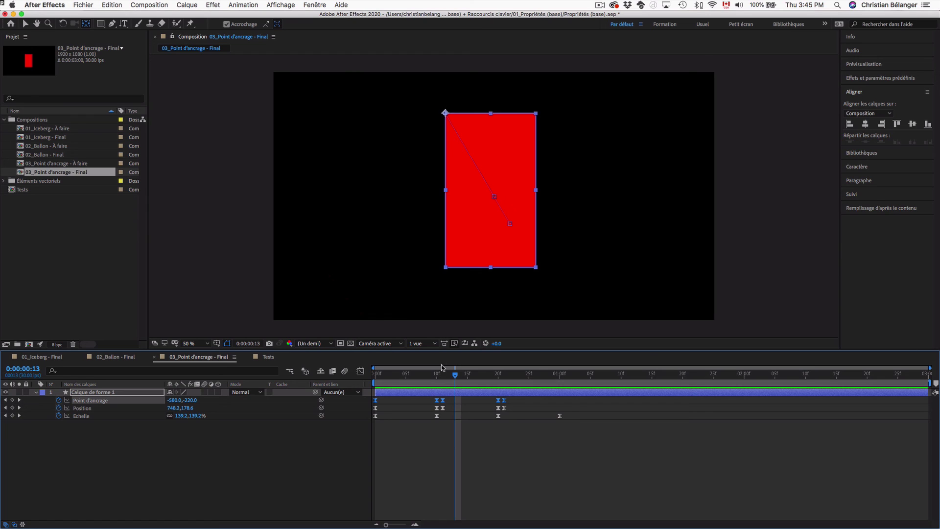
left_click_drag(458, 375, 541, 378)
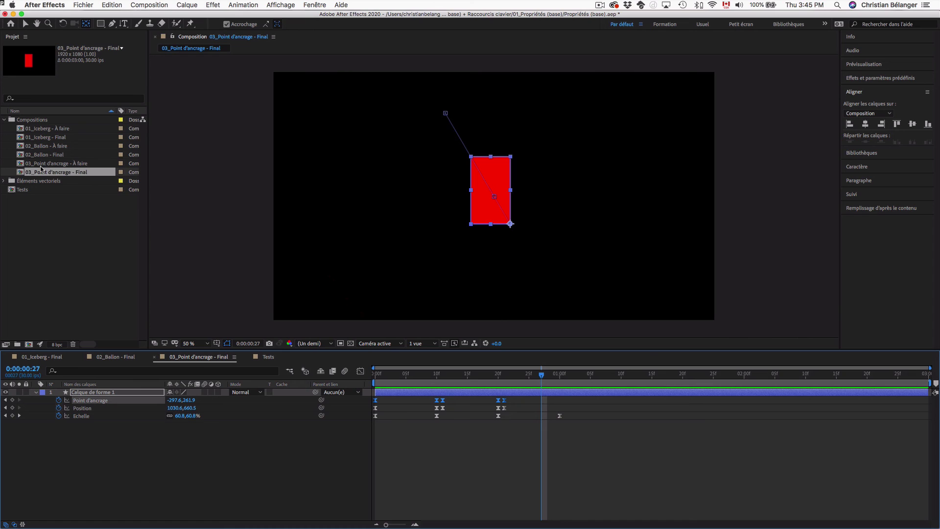
Open the 03_Point d'ancrage - À faire composition and expand the Transformer properties of Calque de forme 1
double_click(75, 165)
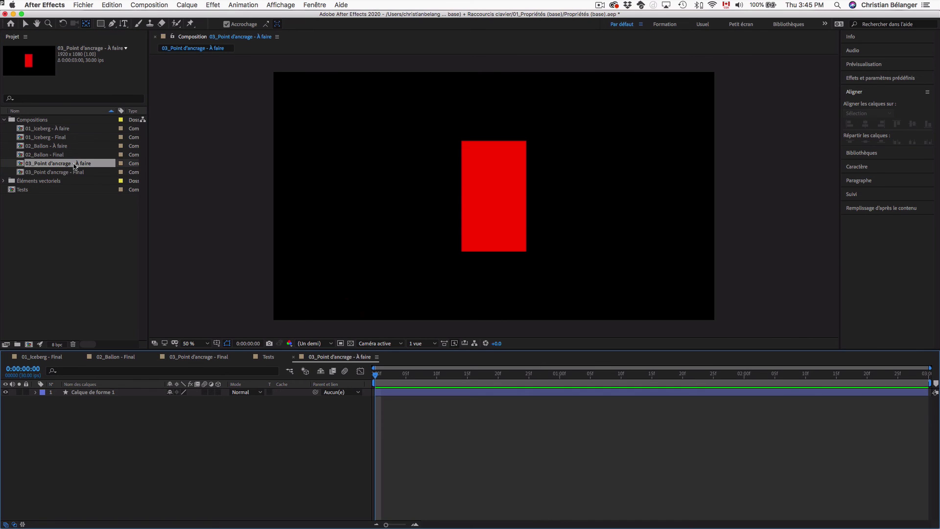
key("v")
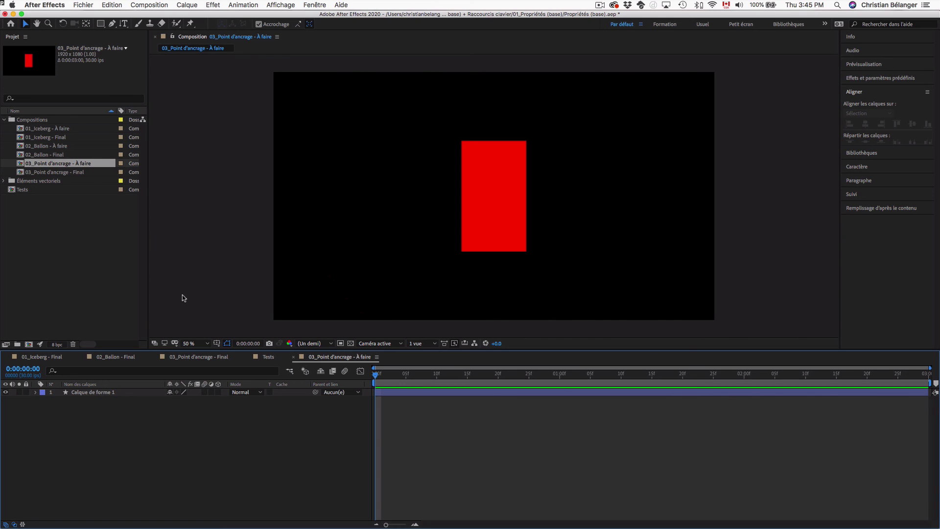
left_click(35, 392)
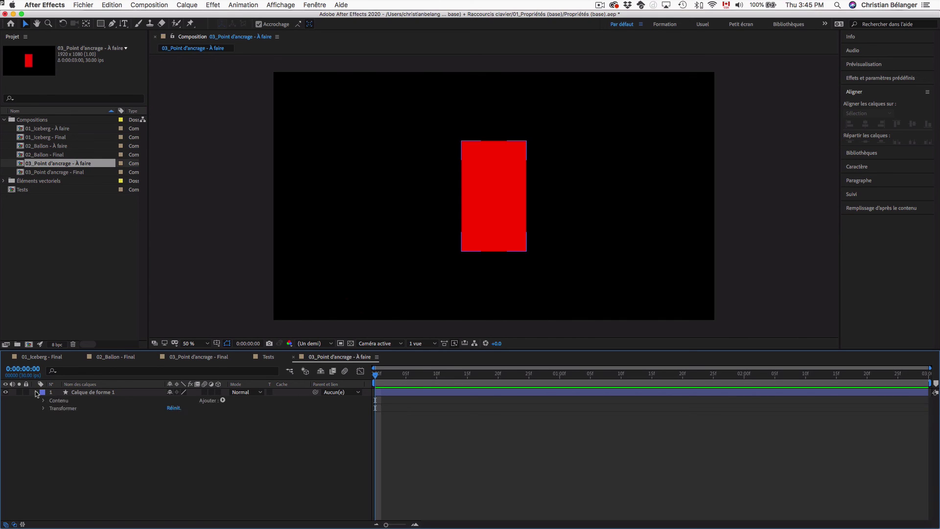
left_click(43, 408)
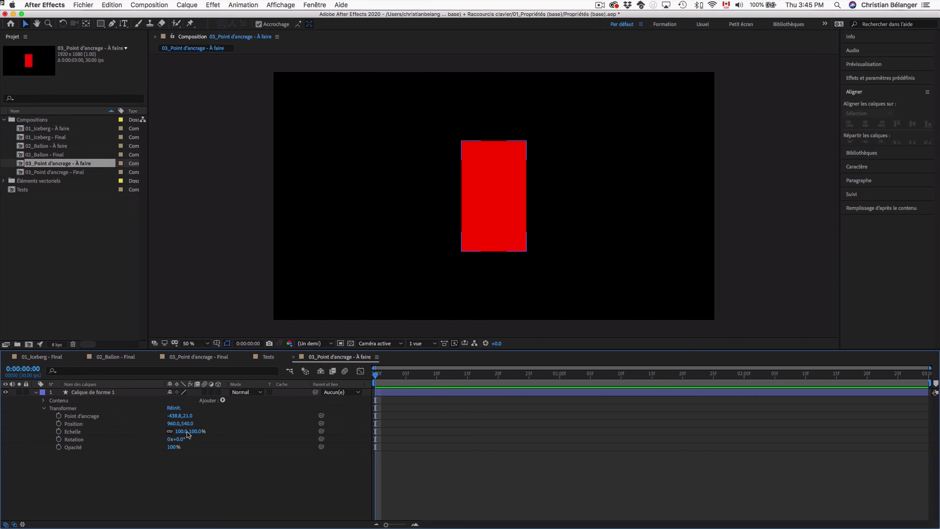
Try the anchor point at several places on the red rectangle, including both upper corners, using the Pan Behind tool
left_click(503, 230)
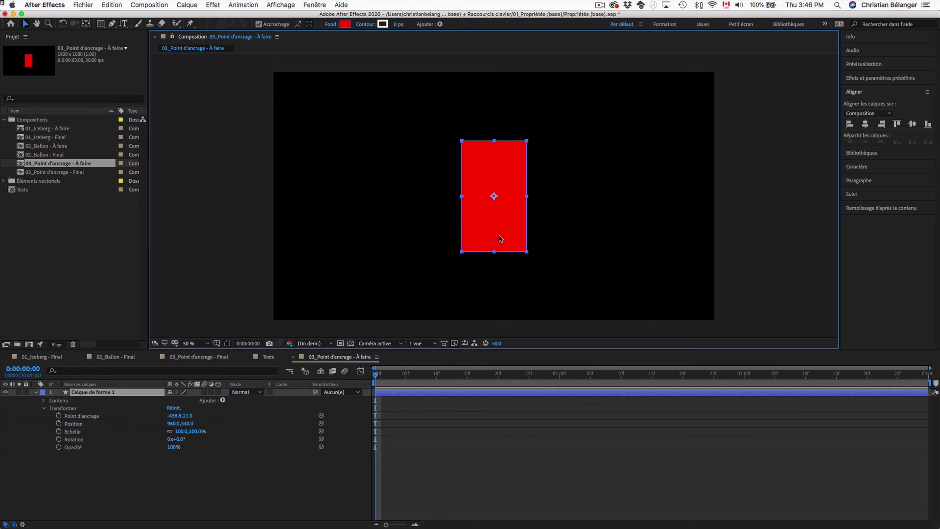
key("y")
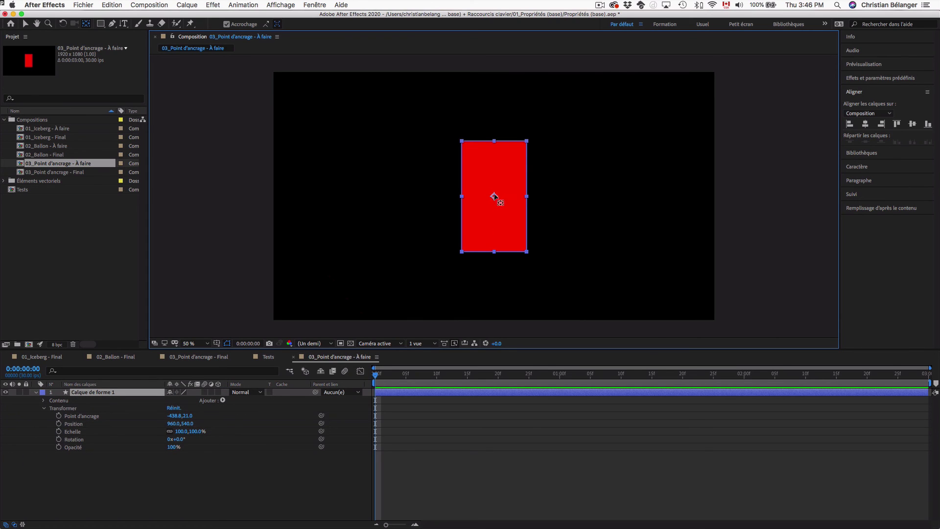
left_click_drag(494, 196, 516, 236)
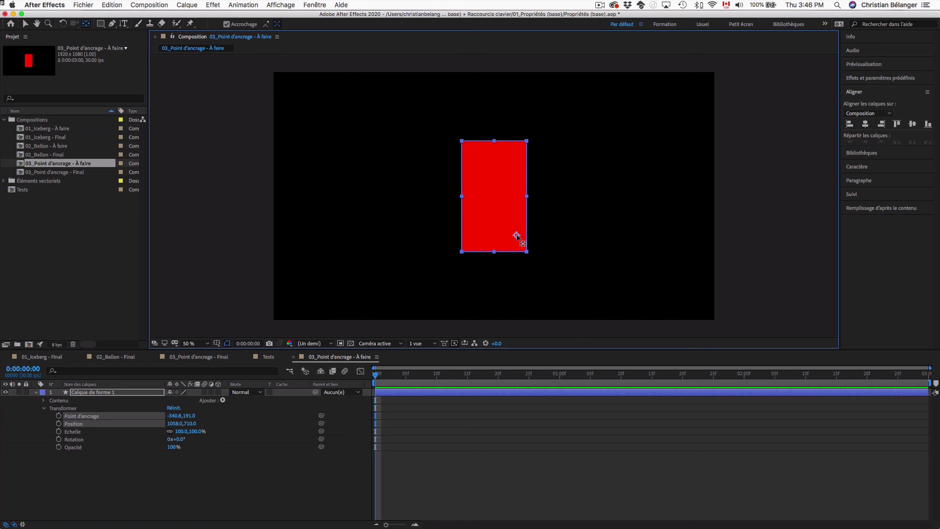
left_click_drag(516, 236, 509, 230)
left_click_drag(508, 225, 462, 141)
left_click_drag(461, 142, 527, 141)
left_click_drag(526, 141, 516, 173)
Undo the anchor point moves, centre the anchor point on the rectangle, and deselect the layer
key("super+z")
key("super+z")
key("super+z")
key("super+z")
key("super+z")
key("super+alt+Home")
left_click(210, 478)
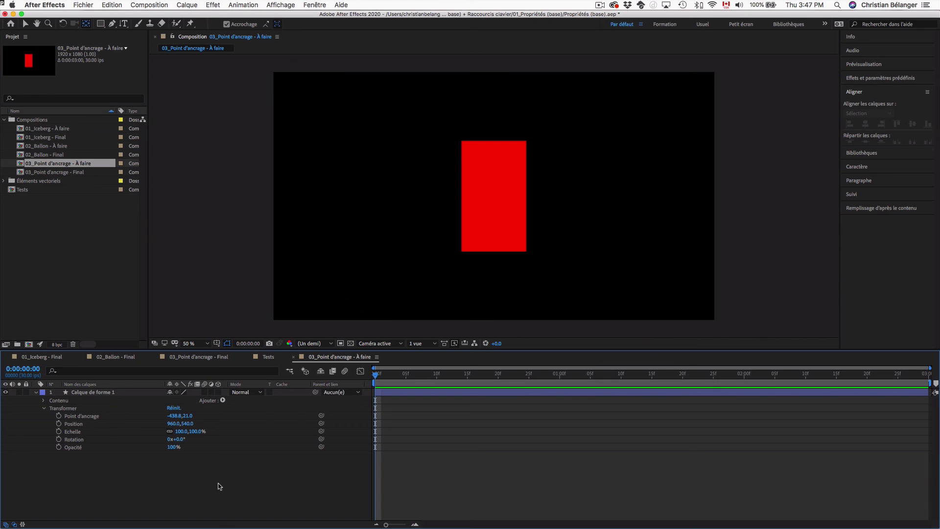
Add an Echelle keyframe to the rectangle at the first frame and move to frame 10
left_click(219, 439)
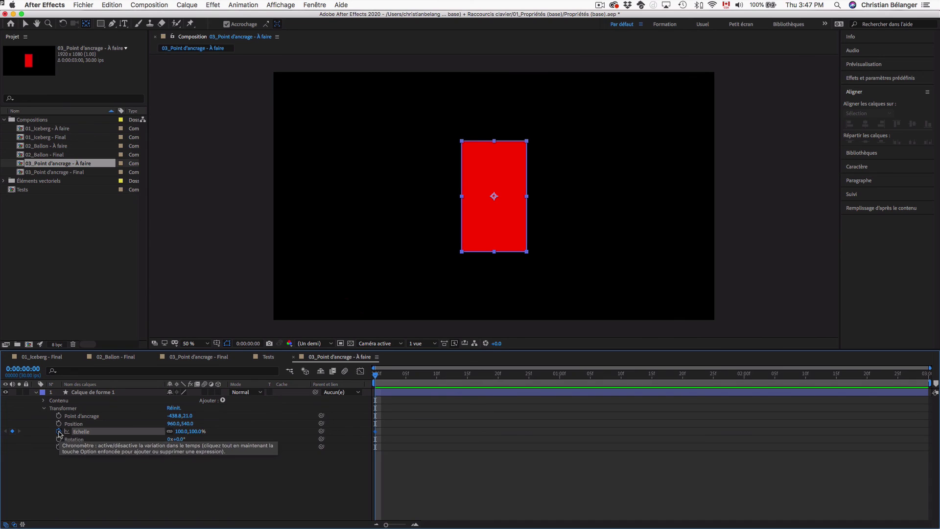
left_click(59, 431)
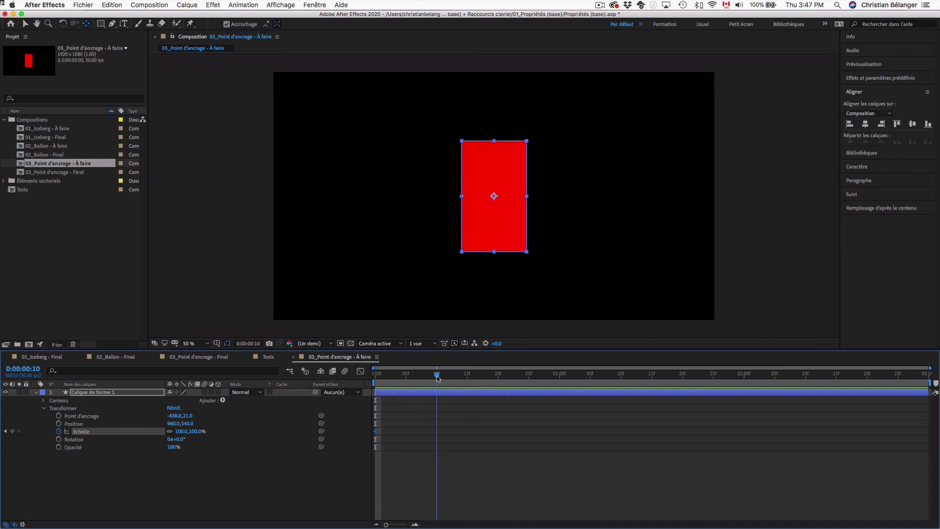
left_click(436, 375)
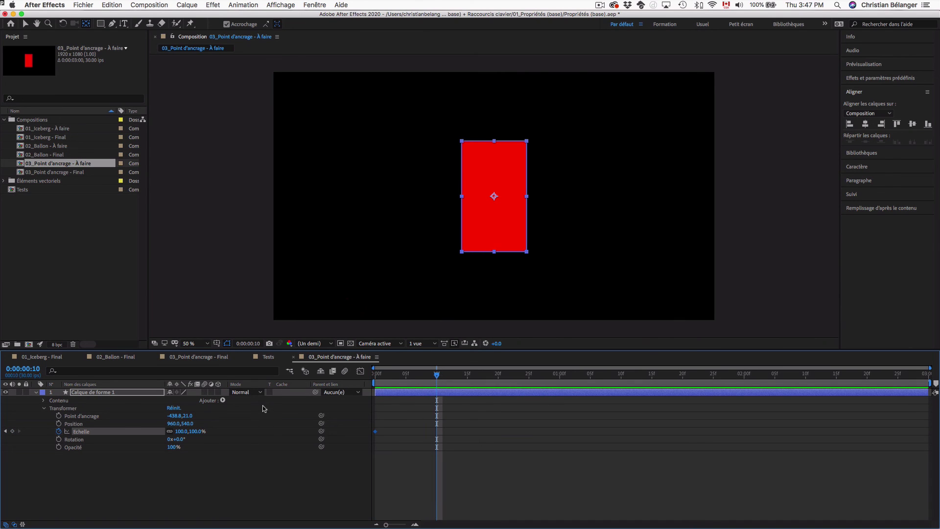
left_click(196, 431)
type("20")
key("Return")
key("super+z")
Set the rectangle's Echelle to 200% at frame 10 and scrub through the growth from the first frame
left_click(195, 432)
type("200")
key("Return")
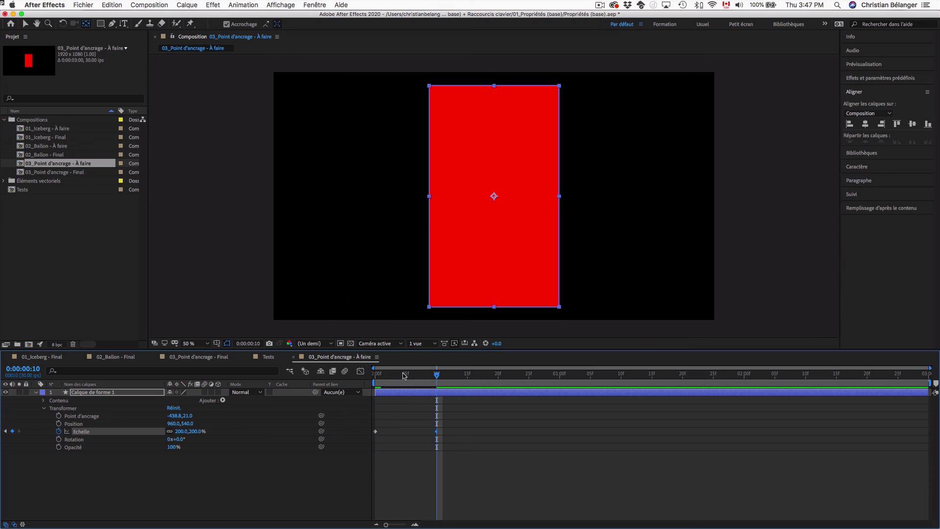
left_click(369, 376)
left_click_drag(375, 375, 436, 378)
mouse_move(438, 378)
left_mouse_down()
mouse_move(468, 378)
mouse_move(438, 378)
left_mouse_up()
Keyframe Point d'ancrage at frame 10 with the anchor on the rectangle's upper-left corner, and play the animation from the first frame
left_click(60, 416)
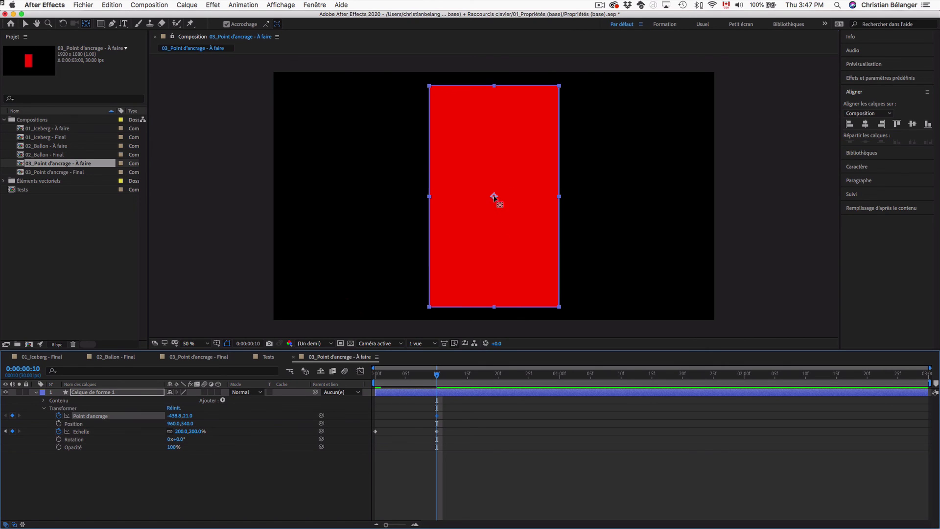
left_click_drag(495, 198, 431, 87)
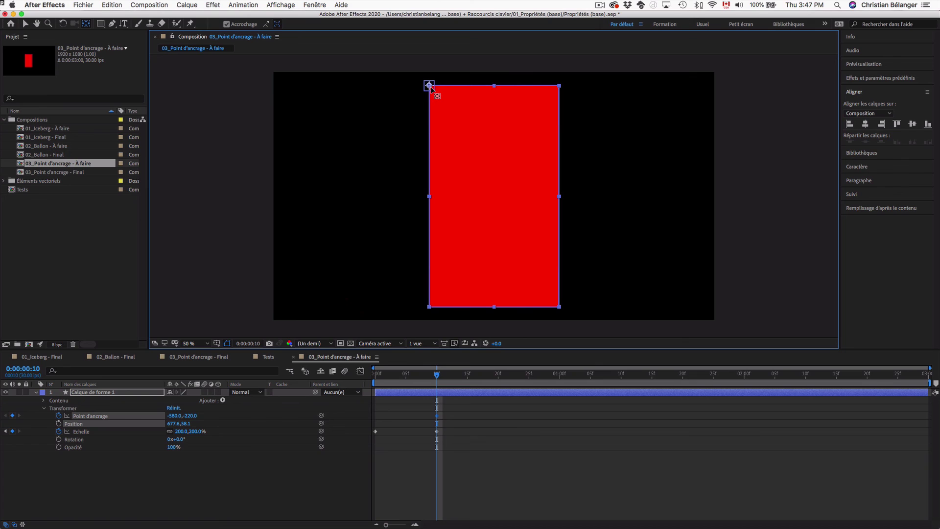
left_click(377, 375)
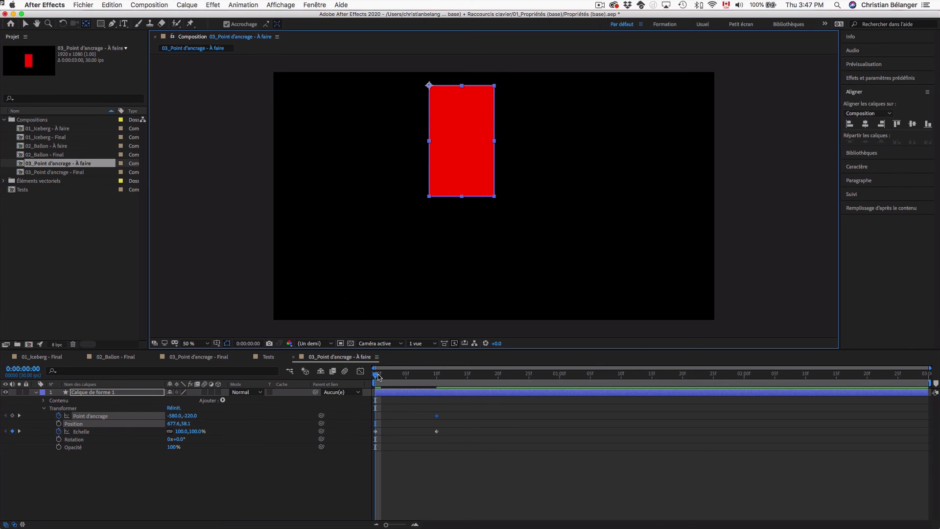
key("space")
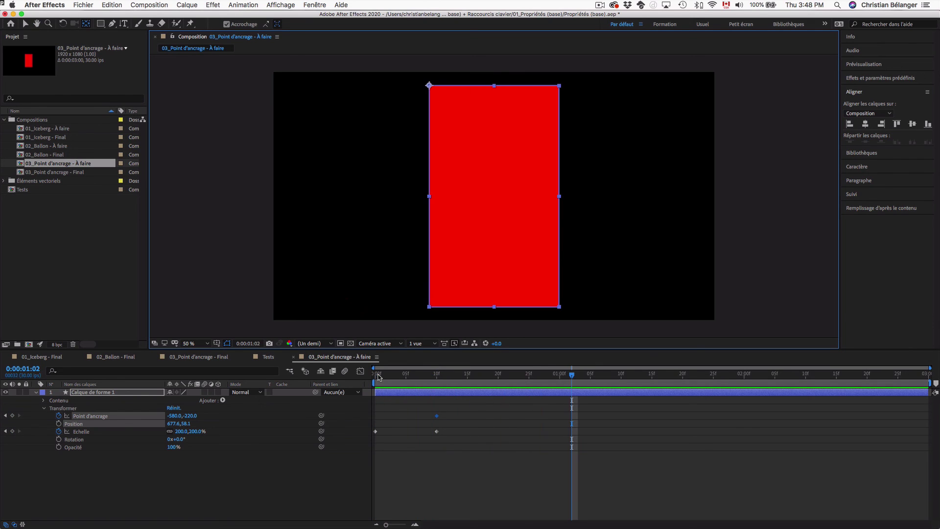
Compare the rectangle's placement and size at the first frame and at frame 10
left_click(375, 375)
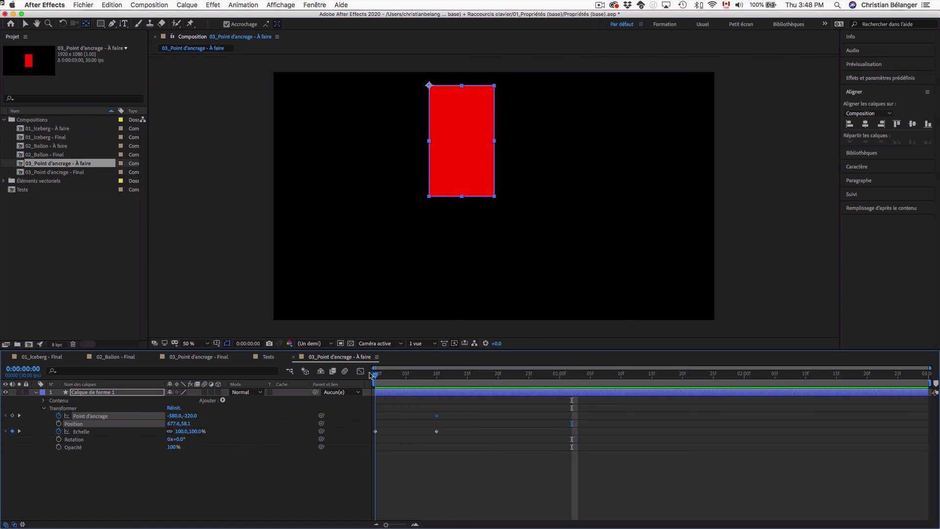
mouse_move(371, 376)
left_mouse_down()
mouse_move(437, 378)
mouse_move(363, 380)
left_mouse_up()
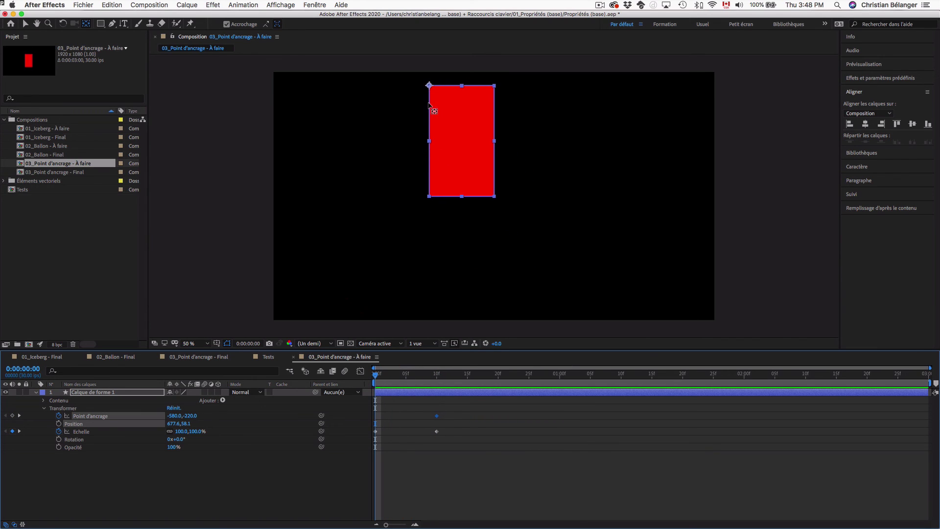
left_click(437, 377)
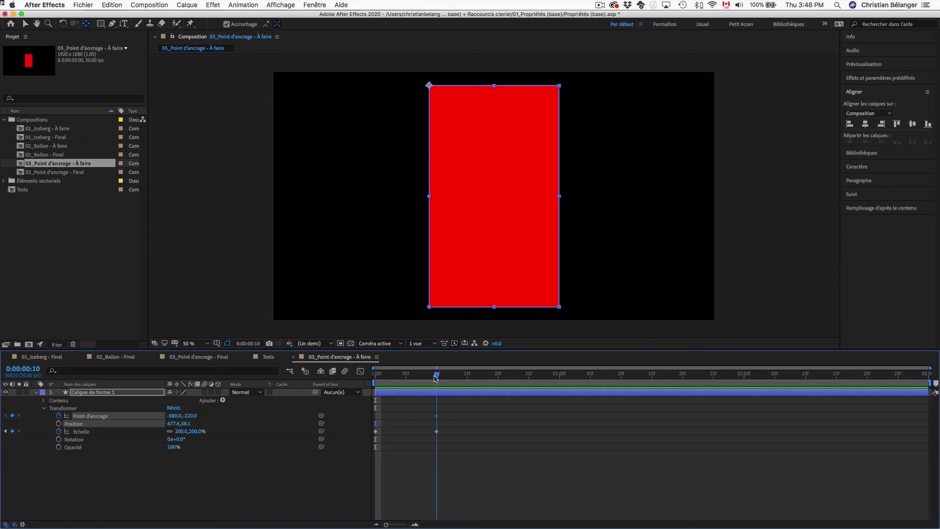
Undo the Point d'ancrage changes at frame 10 and add a Point d'ancrage keyframe at the first frame
key("super+alt+Home")
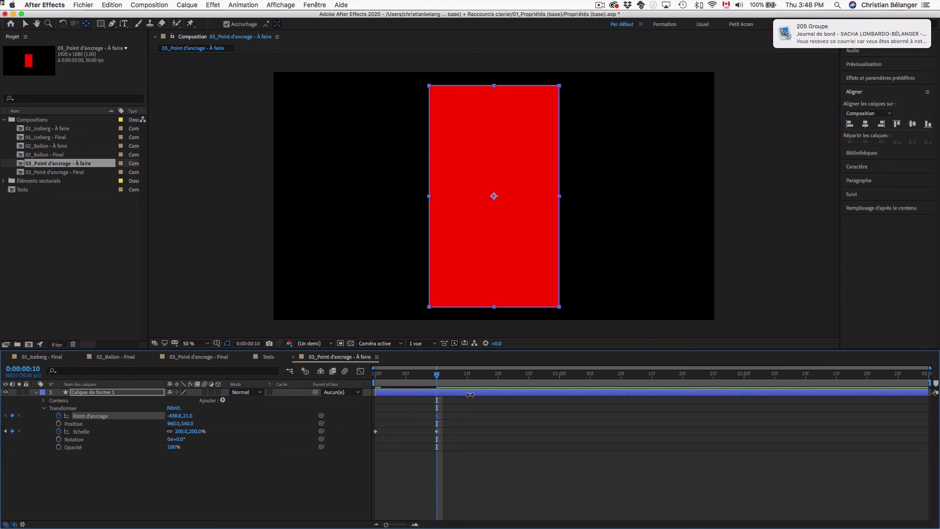
key("super+z")
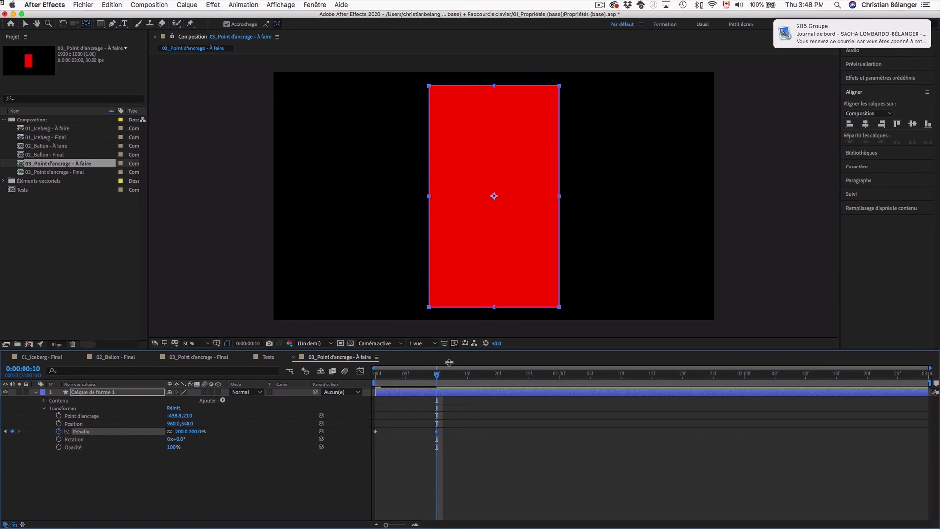
left_click_drag(436, 375, 375, 375)
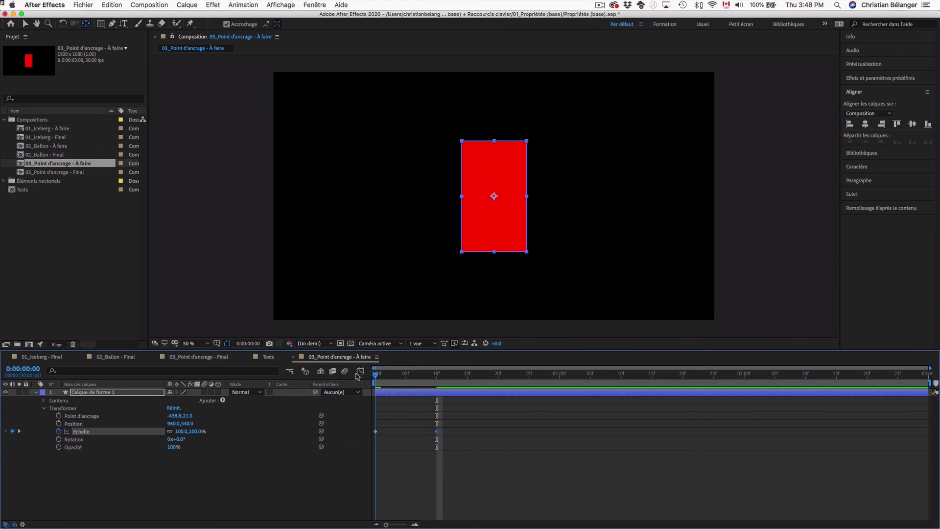
left_click(58, 415)
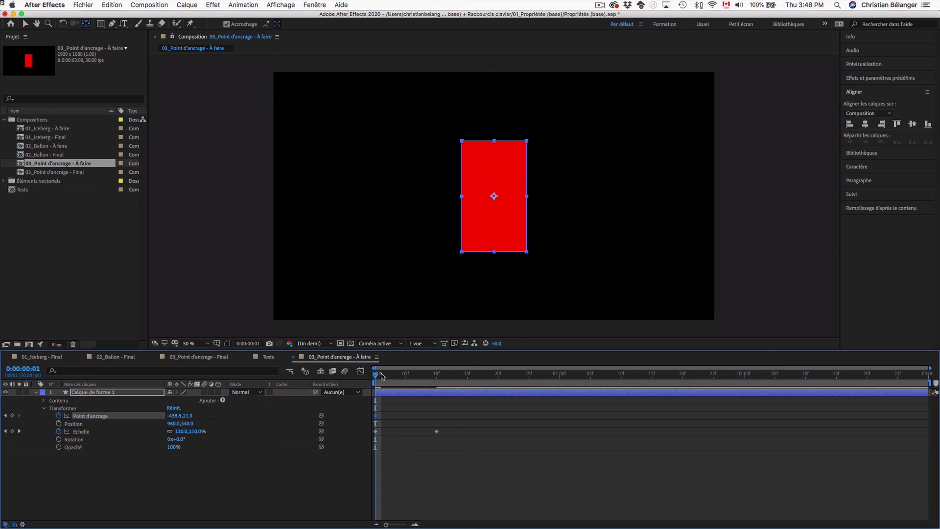
Add a second Point d'ancrage keyframe at frame 10, keeping the anchor at the rectangle's centre
left_click_drag(382, 375, 437, 375)
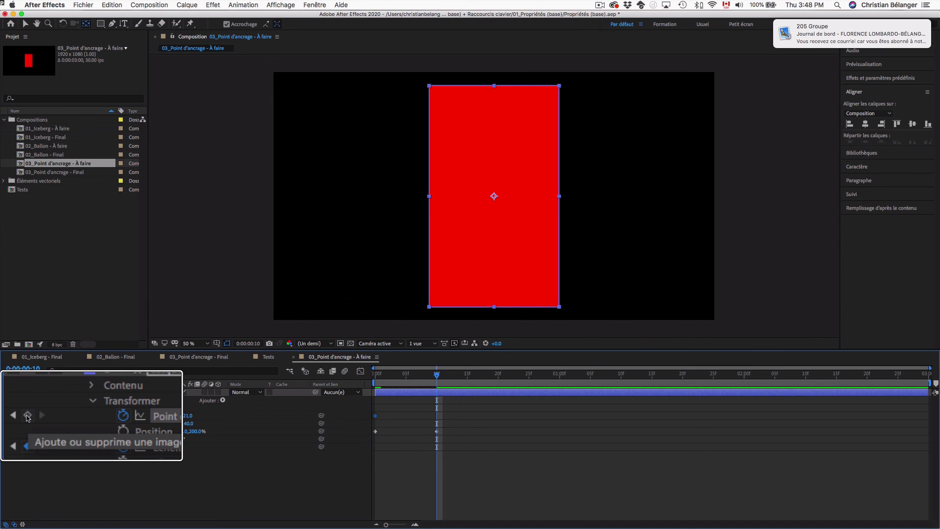
left_click(12, 415)
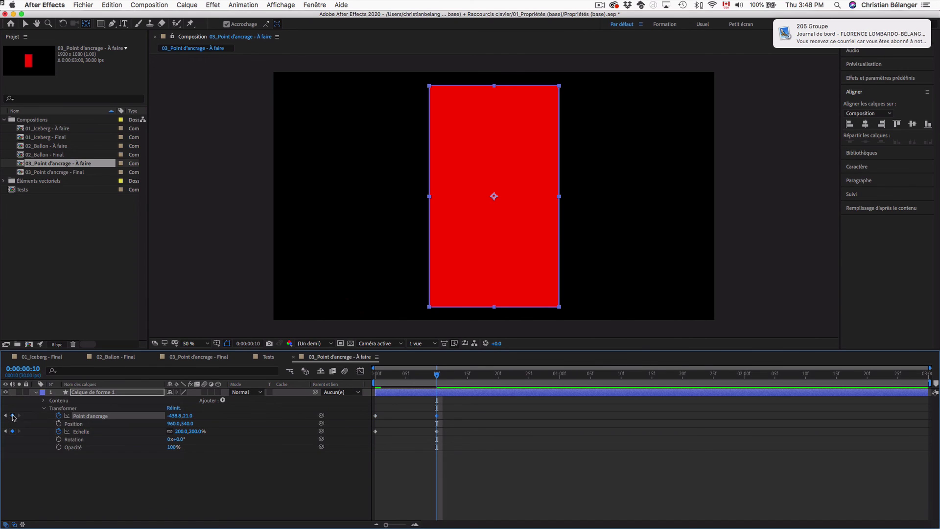
left_click_drag(400, 377, 437, 381)
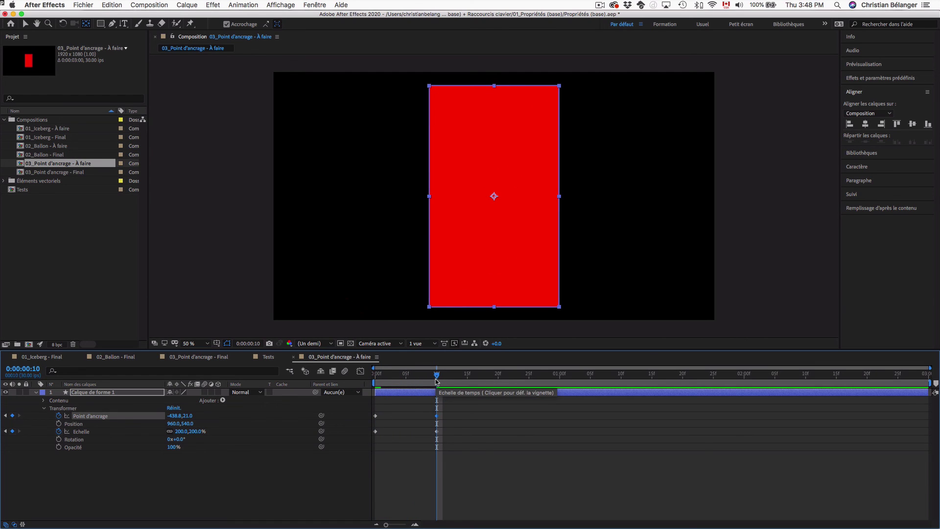
Try moving the anchor point to the rectangle's upper-left corner at frame 11, and play the animation from the first frame
left_click_drag(437, 381, 443, 381)
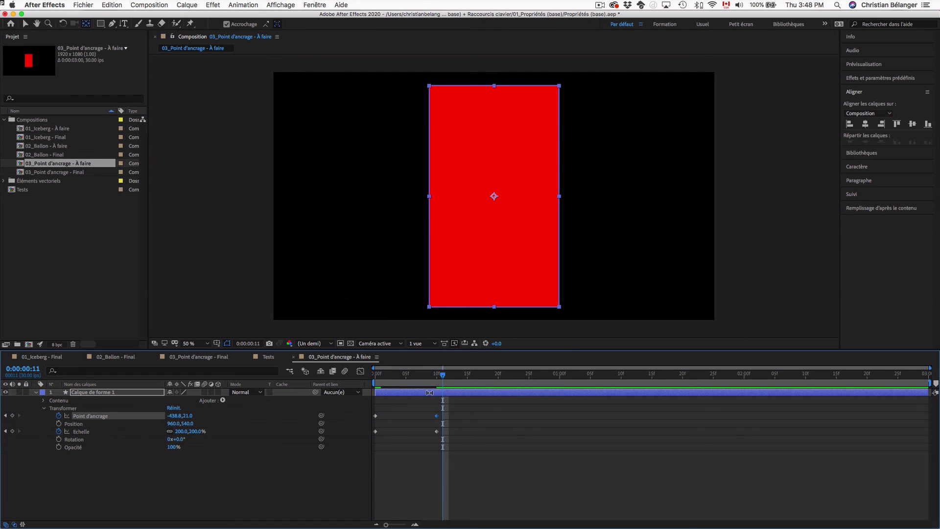
left_click_drag(496, 200, 426, 92)
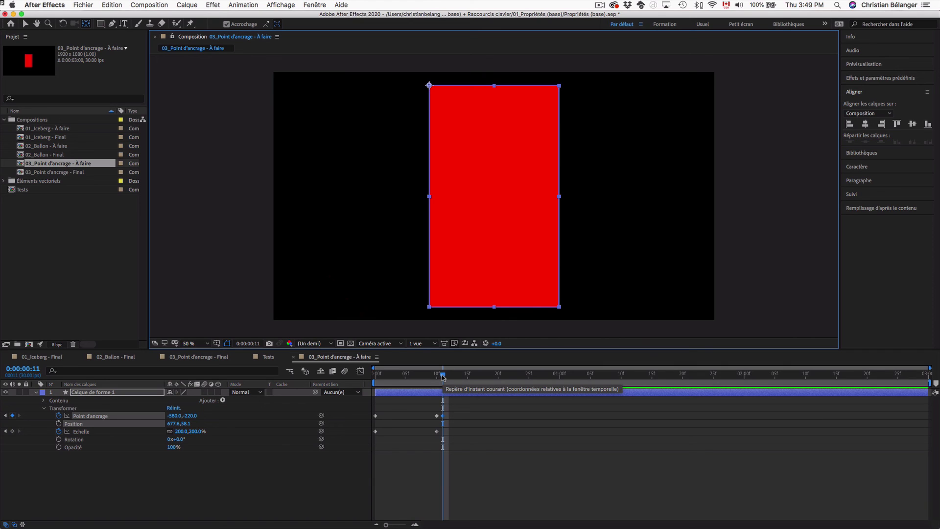
key("Home")
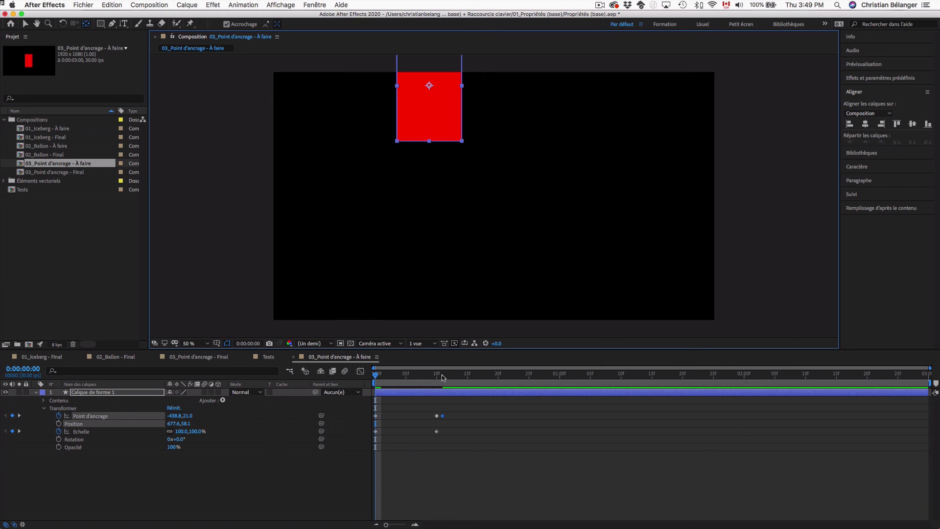
key("space")
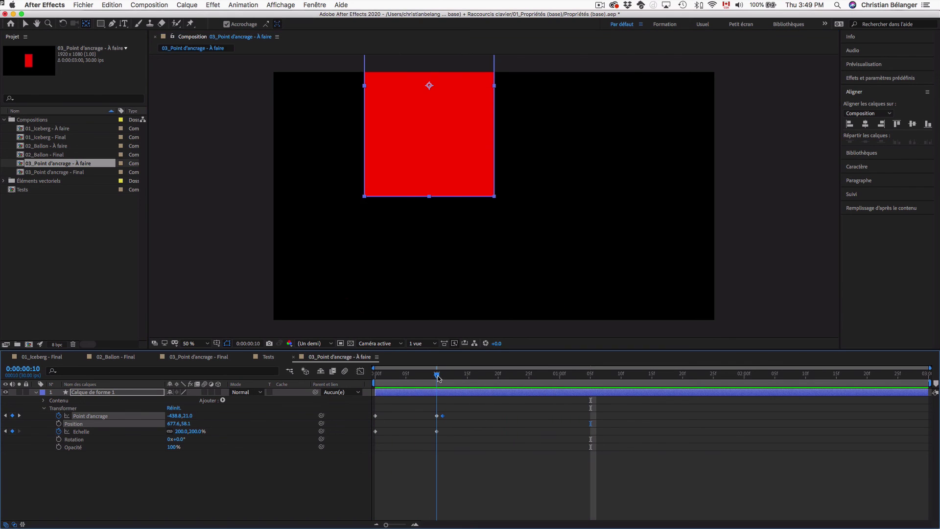
Step back and forth between frames 10 and 11 to examine how the rectangle's placement changes
left_click(442, 376)
key("Page_Up")
key("Page_Down")
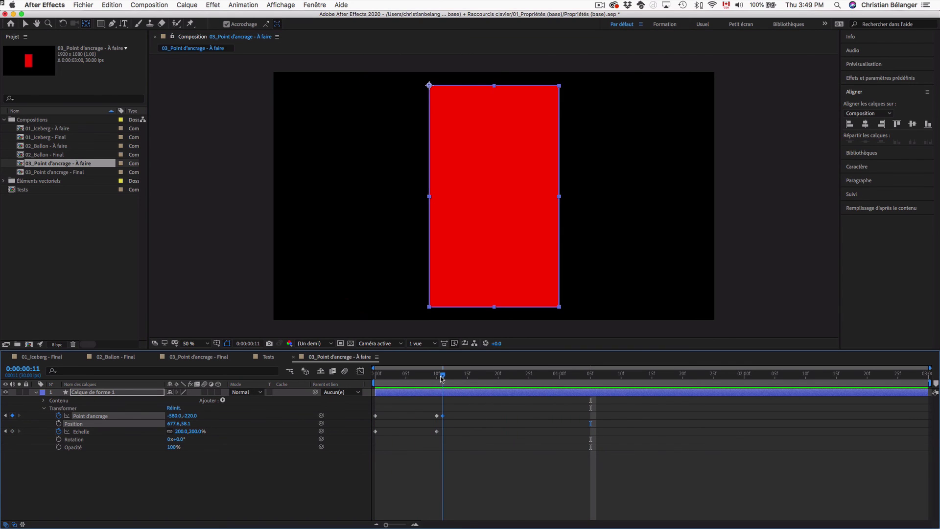
key("Page_Up")
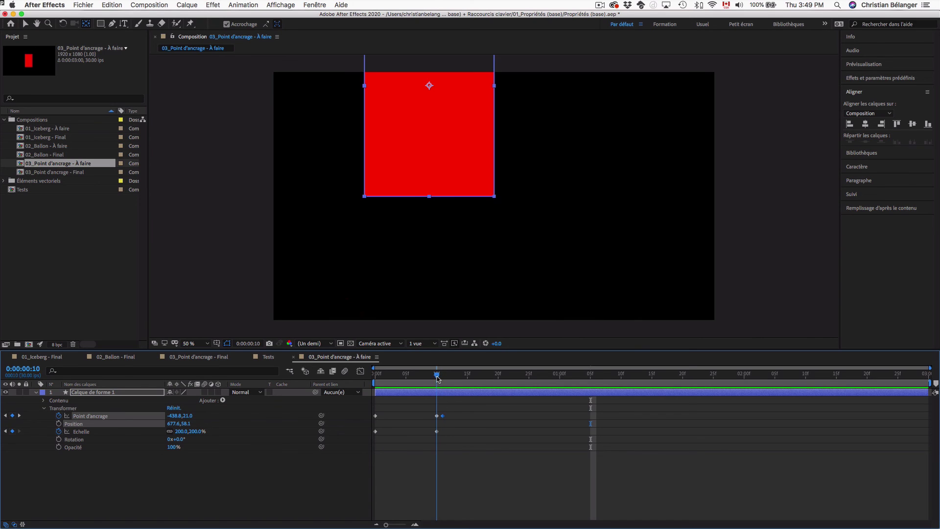
key("Page_Down")
key("Page_Up")
key("Page_Down")
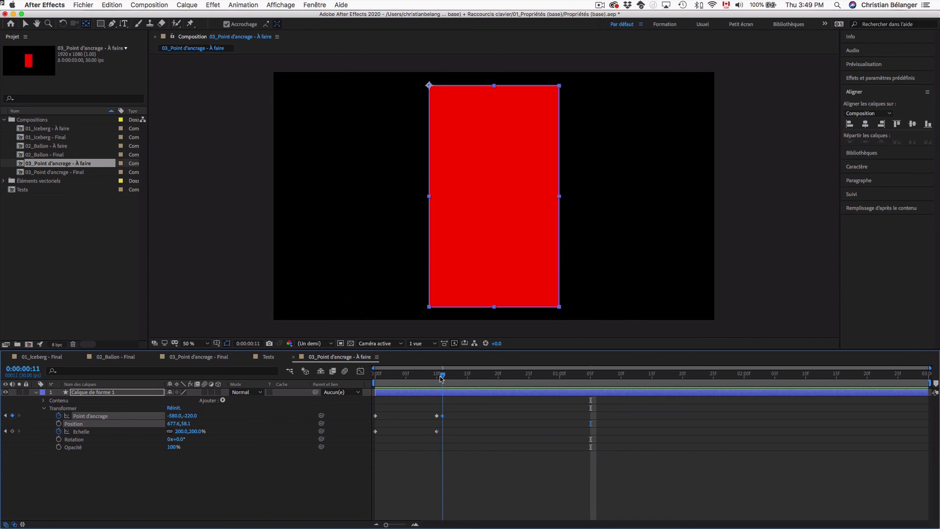
key("Page_Up")
key("Page_Down")
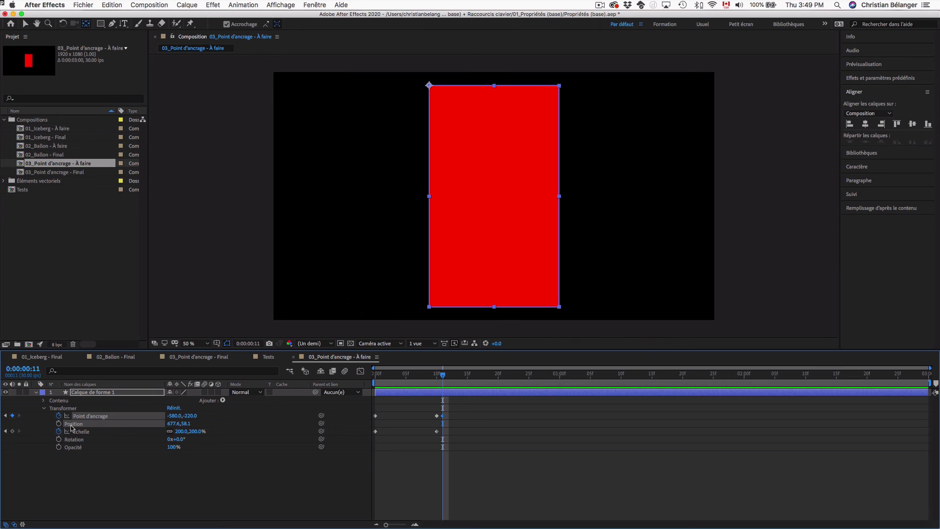
Undo the anchor point move at frame 11 and add a Position keyframe at the first frame
key("super+alt+Home")
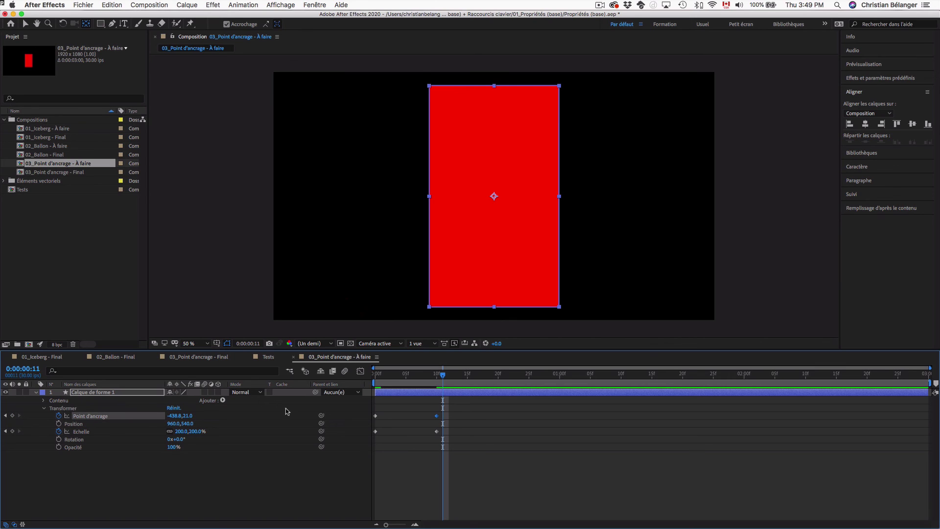
left_click_drag(444, 377, 375, 376)
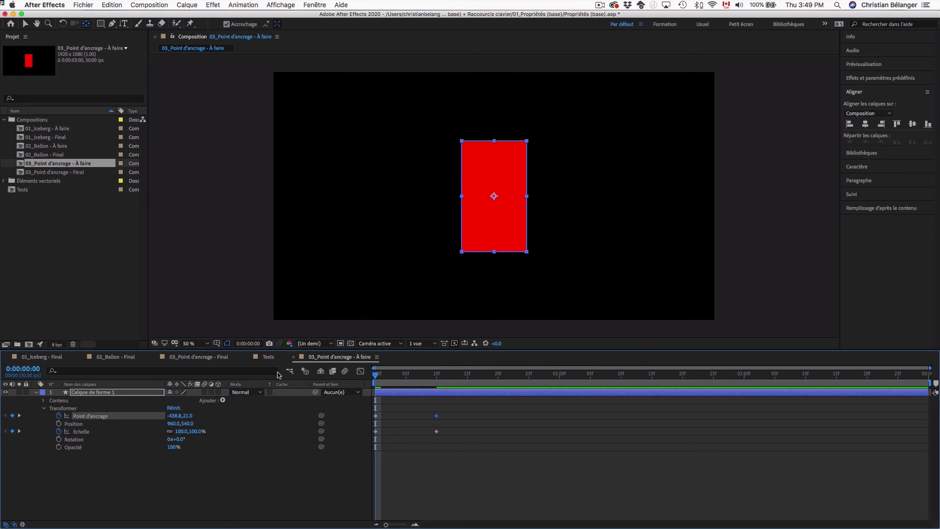
left_click(58, 423)
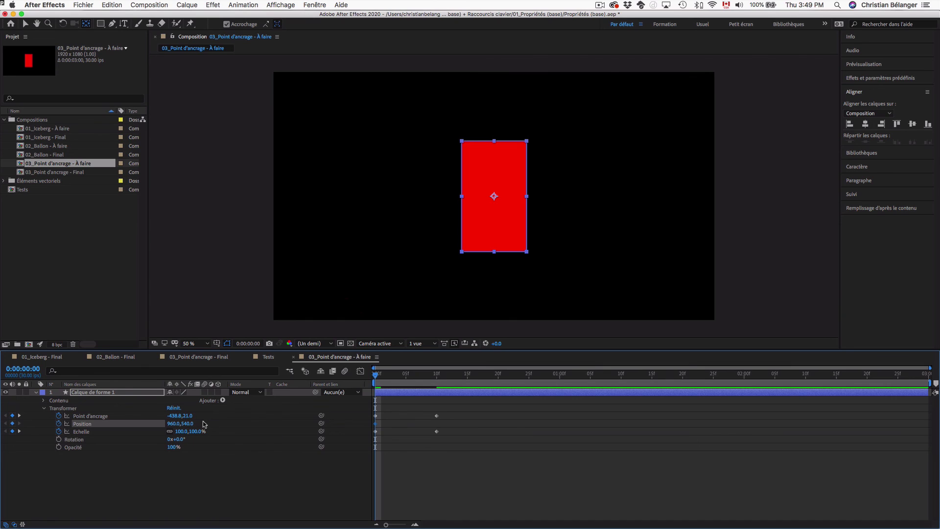
At frame 11, place the anchor point on the rectangle's upper-left corner, and check the rectangle at frame 10
left_click_drag(412, 375, 438, 376)
key("Page_Down")
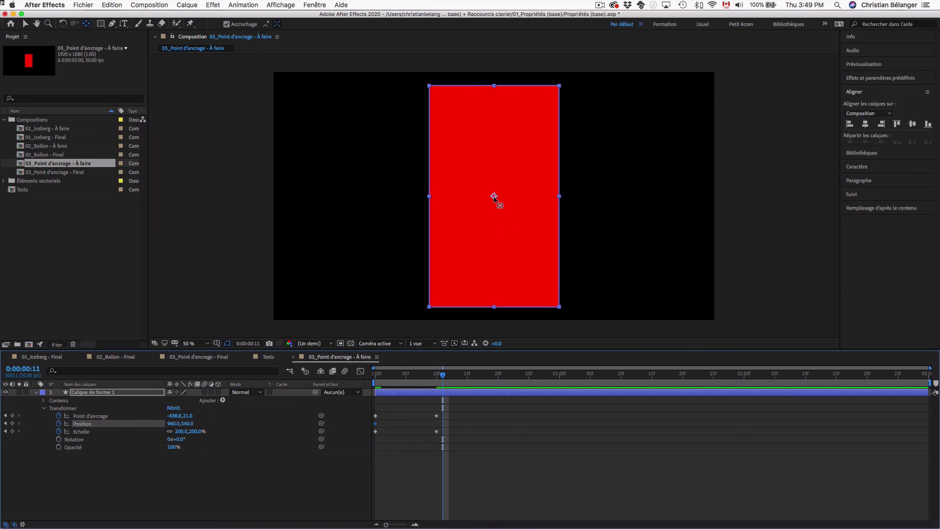
left_click_drag(494, 196, 429, 85)
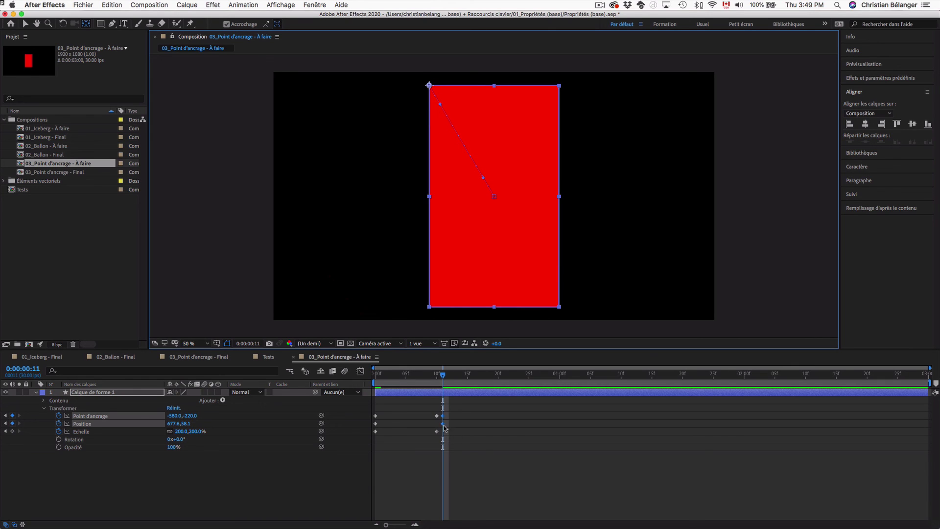
left_click(436, 375)
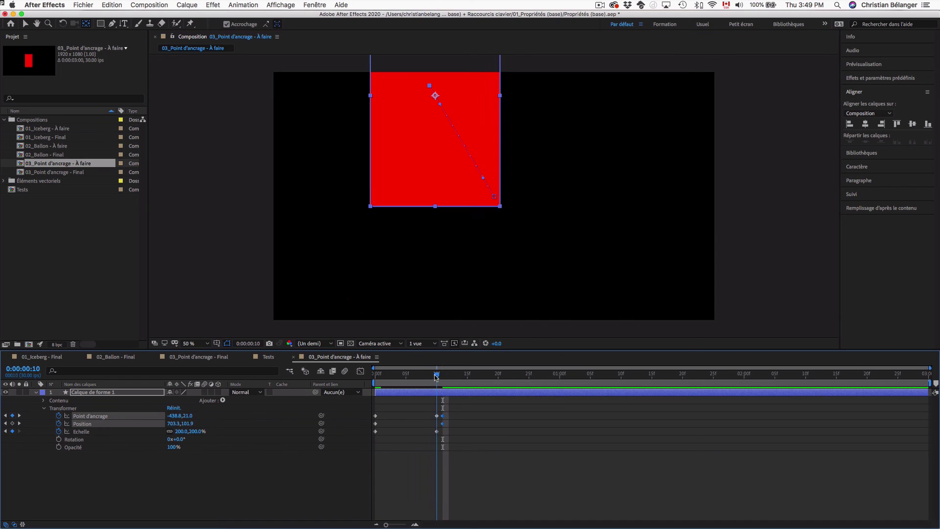
Copy the first frame's Position keyframe to frame 10 and check the rectangle at frame 11
left_click_drag(437, 377, 351, 378)
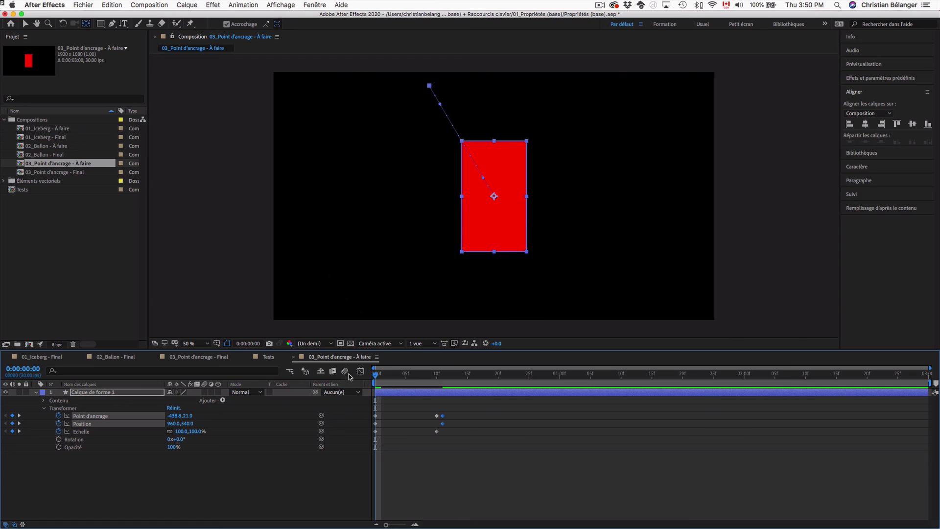
left_click(375, 424)
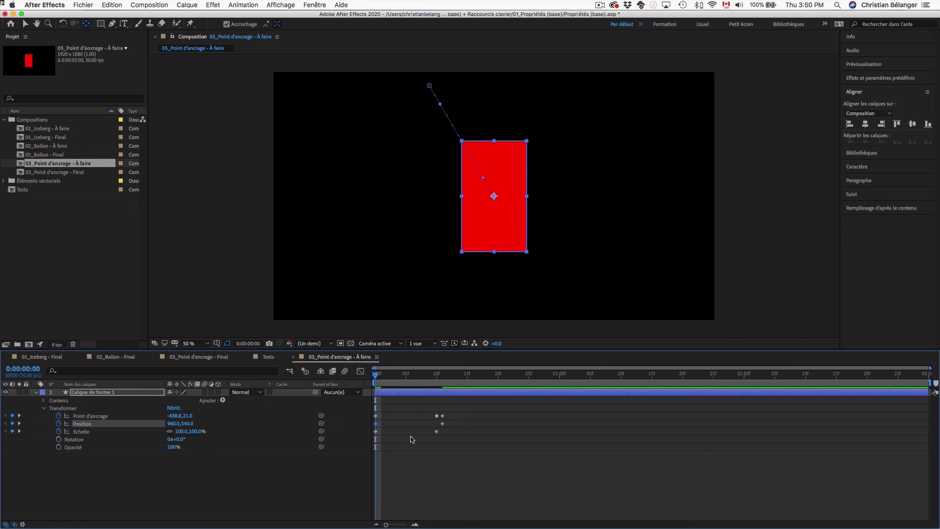
left_click(438, 376)
mouse_move(438, 376)
left_mouse_down()
mouse_move(376, 375)
mouse_move(442, 376)
left_mouse_up()
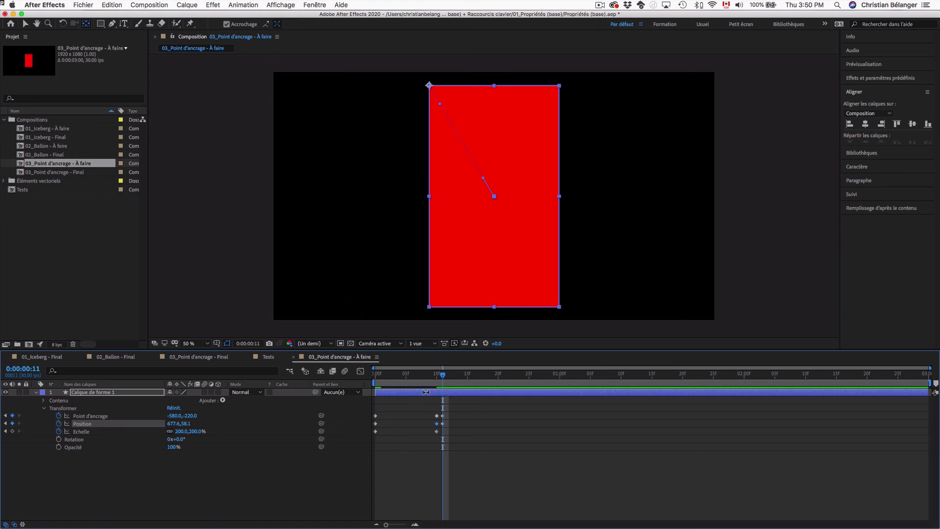
Add an Echelle keyframe at frame 11, keeping the rectangle's scale at 200%
left_click(196, 431)
type("5")
key("Escape")
left_click(13, 431)
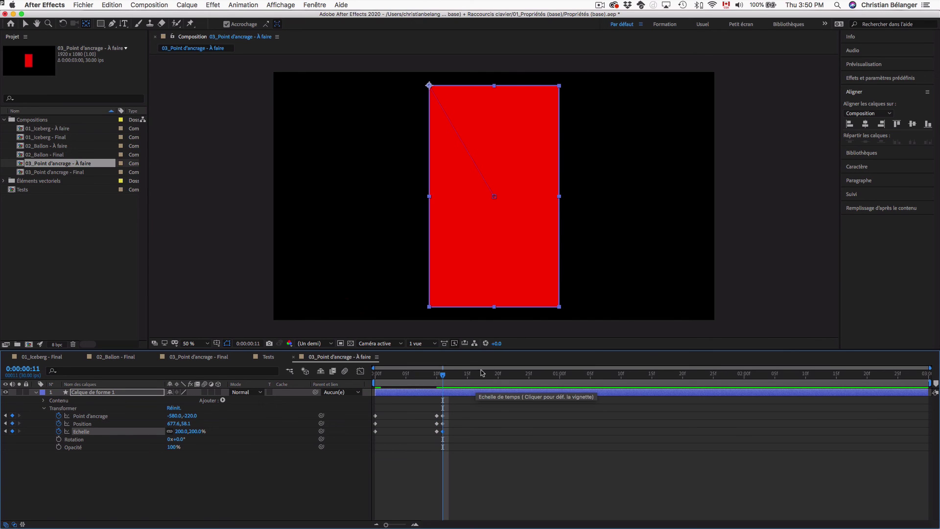
Set the rectangle's Echelle to 50% at frame 20
left_click_drag(490, 375, 498, 376)
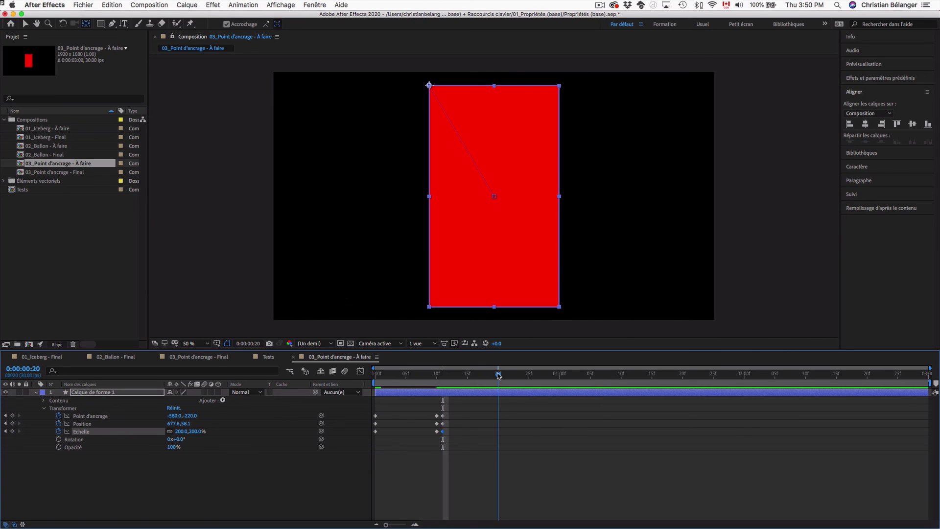
left_click(197, 432)
type("50")
key("Return")
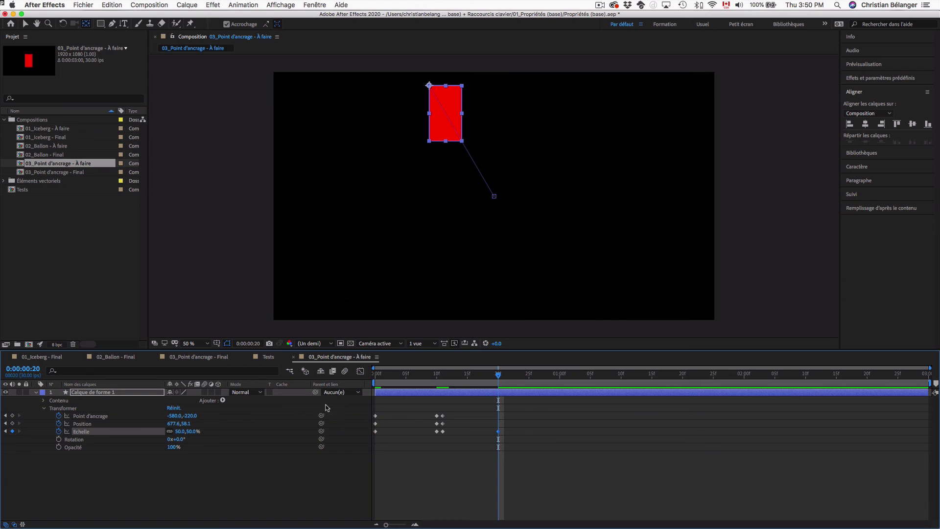
Scrub back to the first frame and review the Point d'ancrage and Position keyframes
left_click_drag(446, 379, 331, 377)
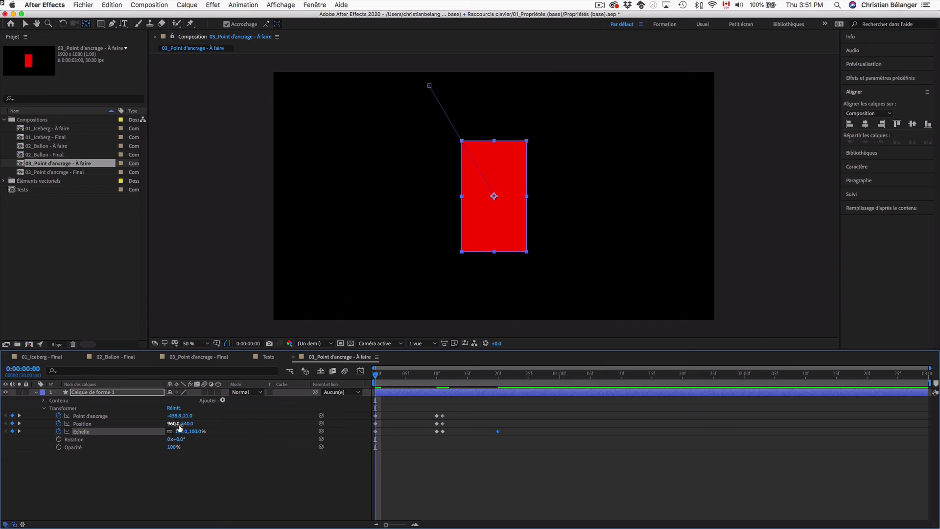
left_click(101, 417)
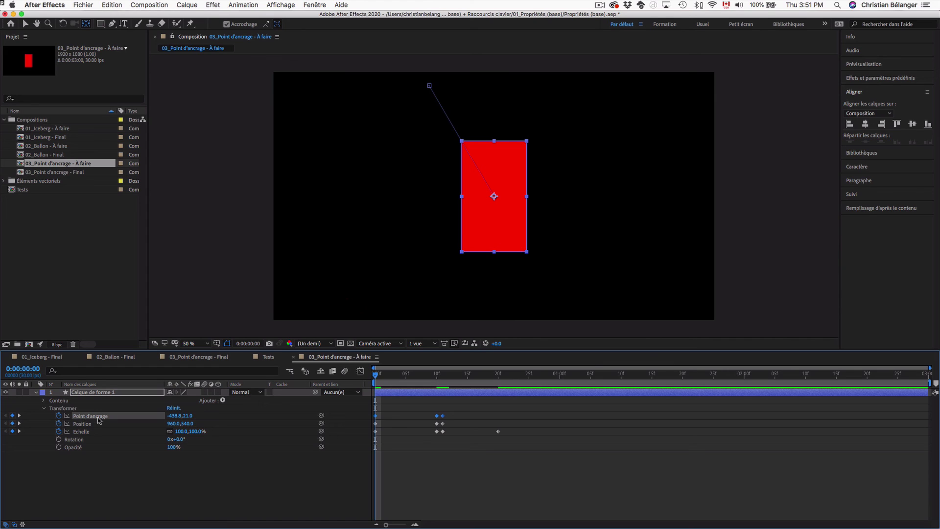
left_click(89, 424)
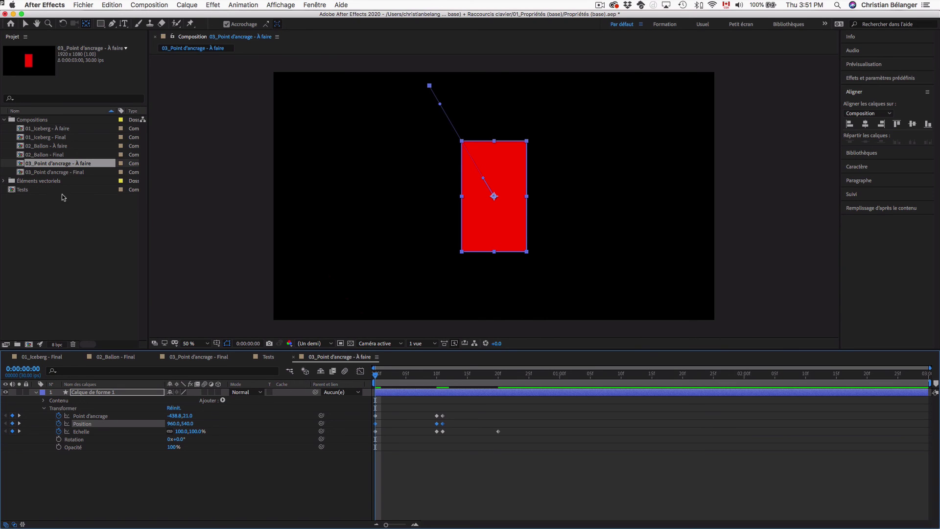
Review the final compositions for Point d'ancrage, Ballon and Iceberg, and point out their À faire versions in the project
double_click(81, 173)
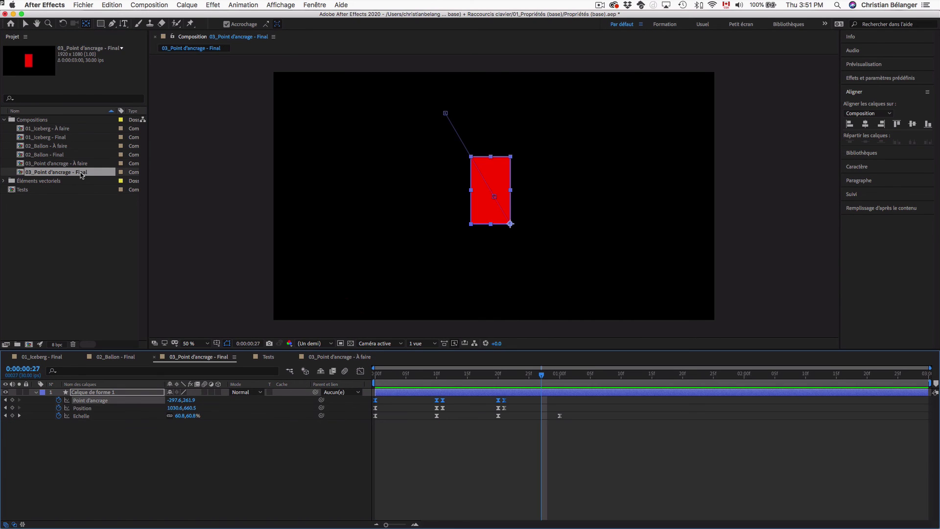
double_click(63, 155)
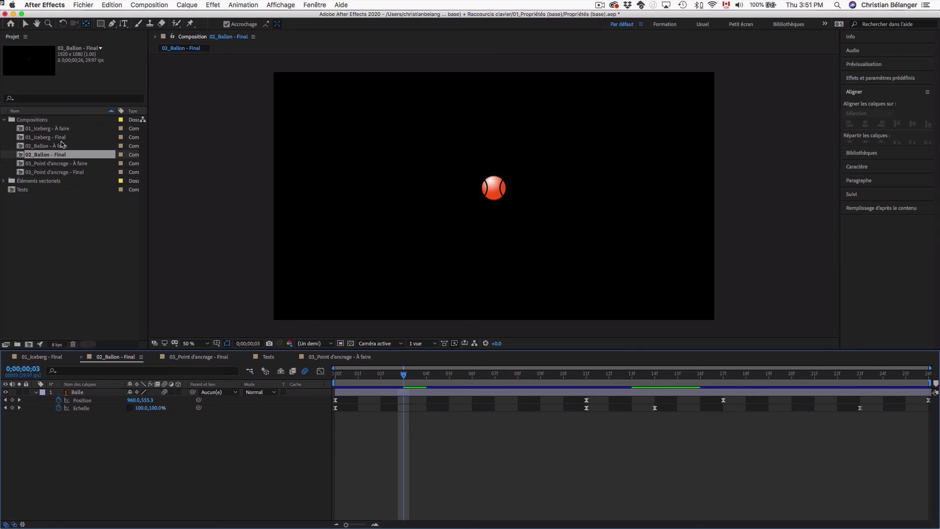
double_click(63, 138)
double_click(66, 157)
double_click(80, 172)
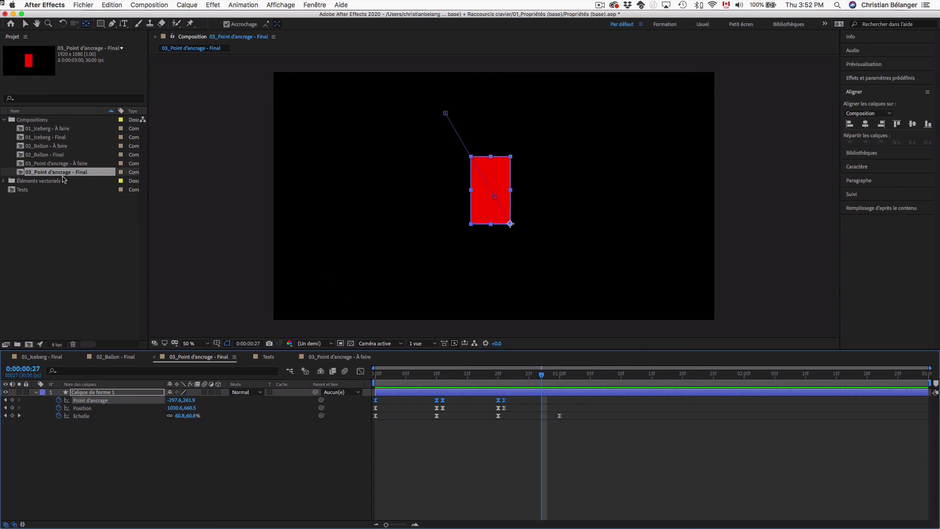
left_click(78, 165)
left_click(66, 146)
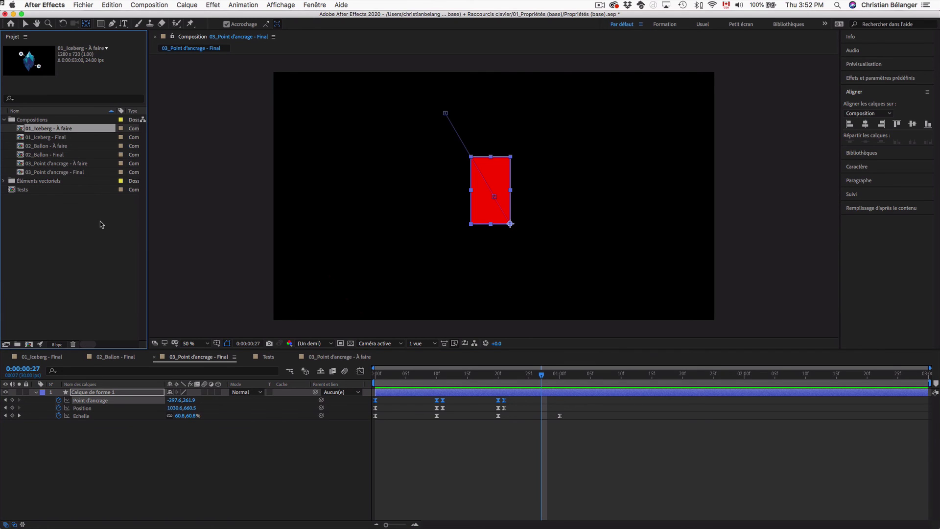
left_click(112, 263)
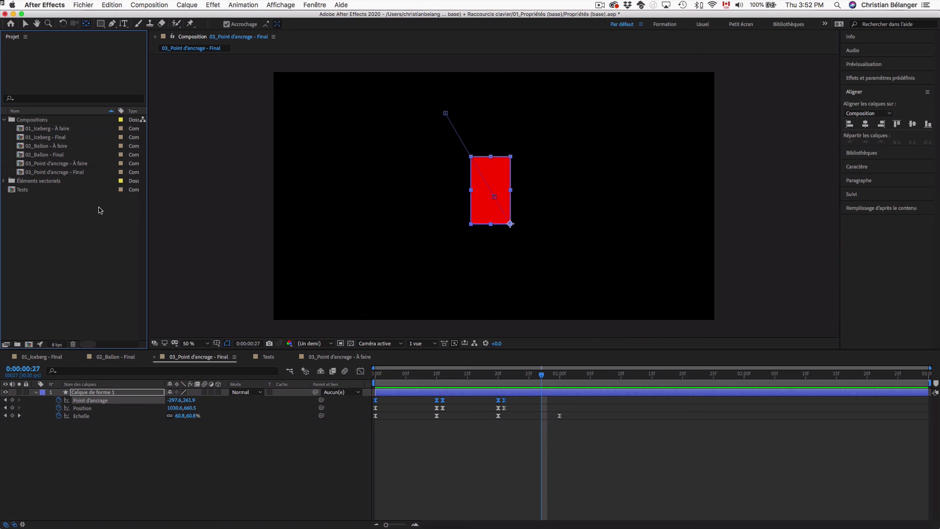
View the final Iceberg composition, then open 01_Iceberg - À faire and select its Iceberg, 10% and 90% layers
double_click(62, 138)
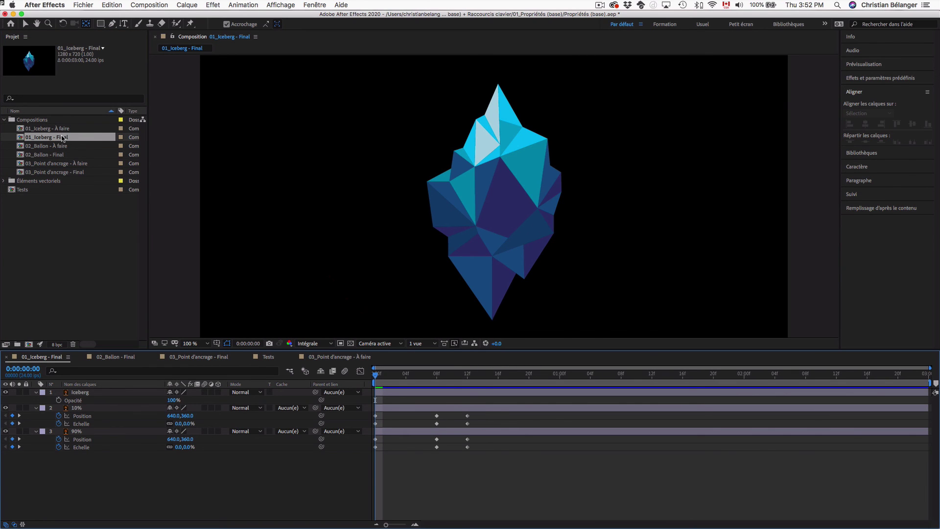
double_click(67, 129)
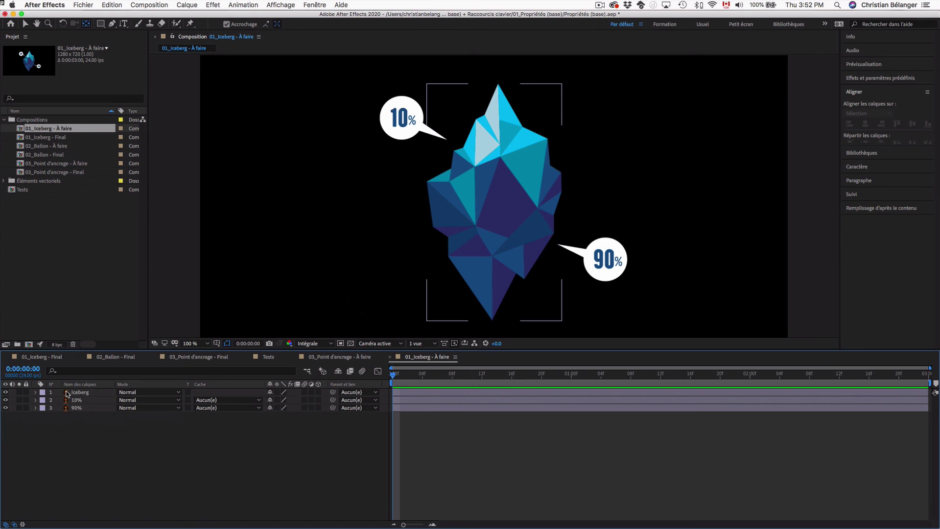
left_click(101, 392)
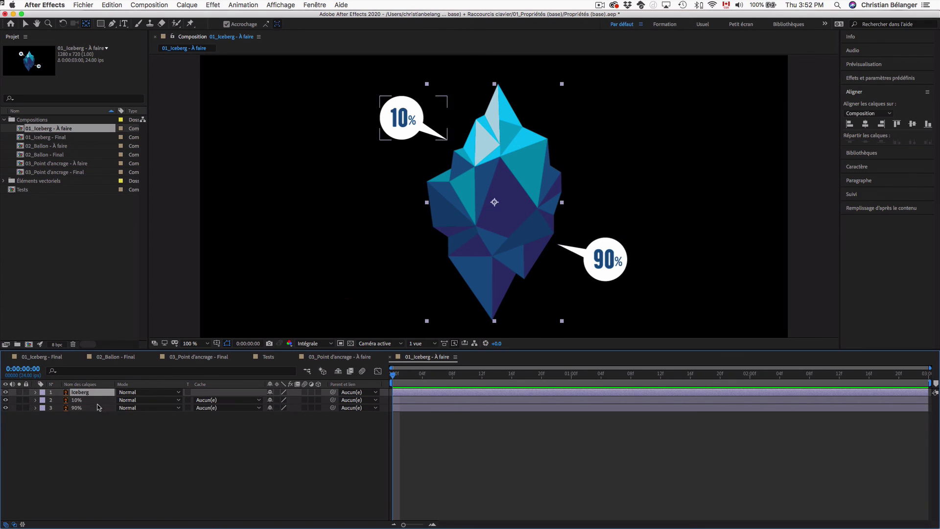
left_click(100, 409, "shift")
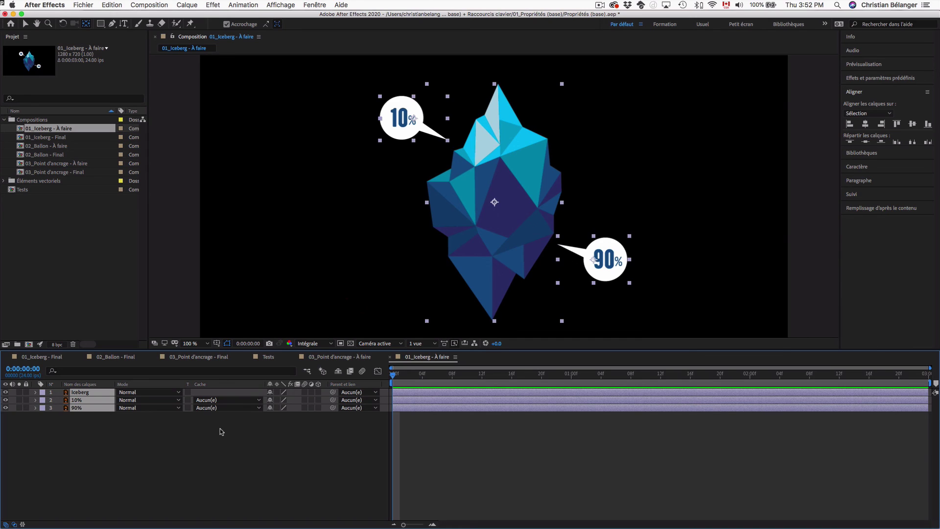
Reselect all three layers, from Iceberg to 90%, and reveal their Echelle property before hiding it again
left_click(99, 425)
left_click(91, 393)
left_click(94, 409, "shift")
key("s")
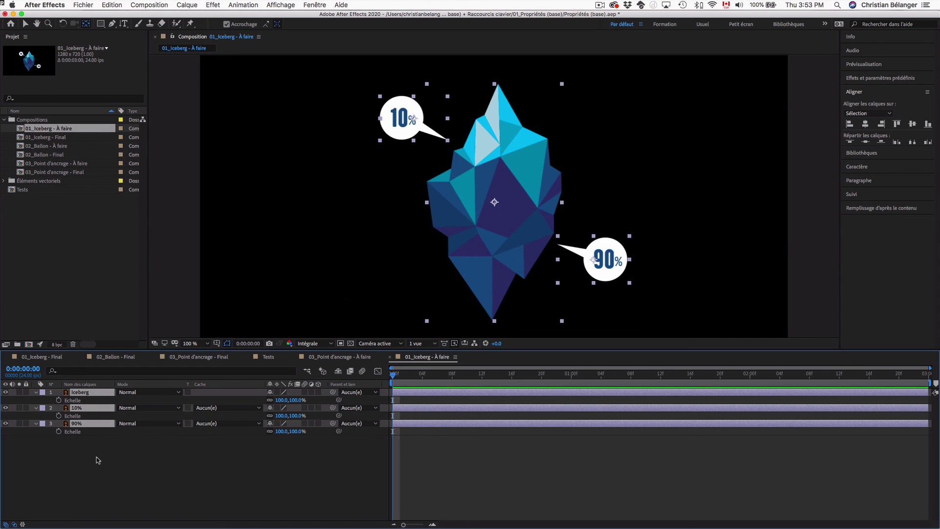
key("s")
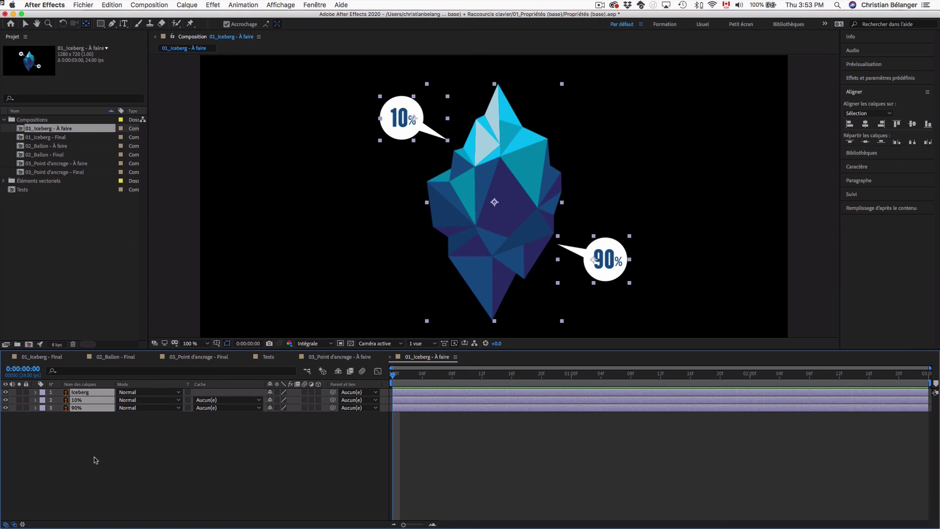
Select only the Iceberg and 10% layers and reveal their Position property before hiding it again
left_click(94, 457)
left_click(97, 393)
left_click(97, 401, "shift")
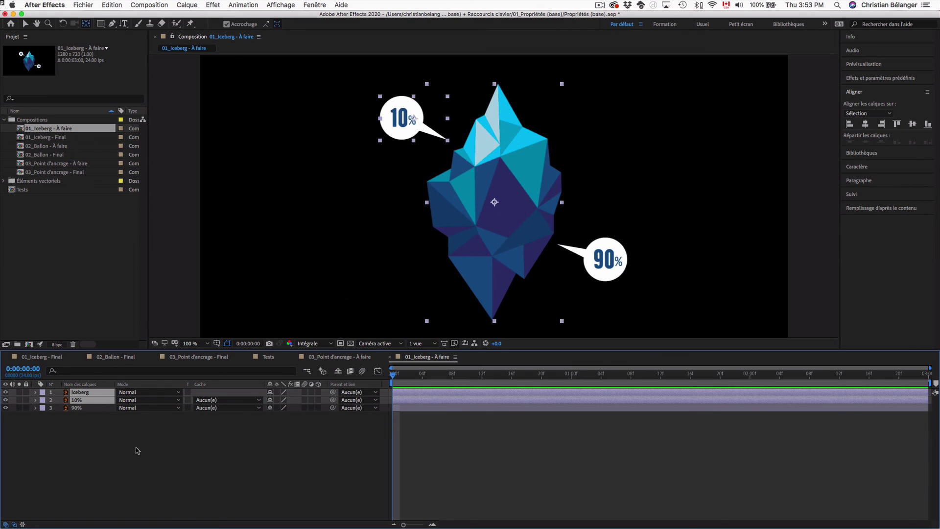
key("p")
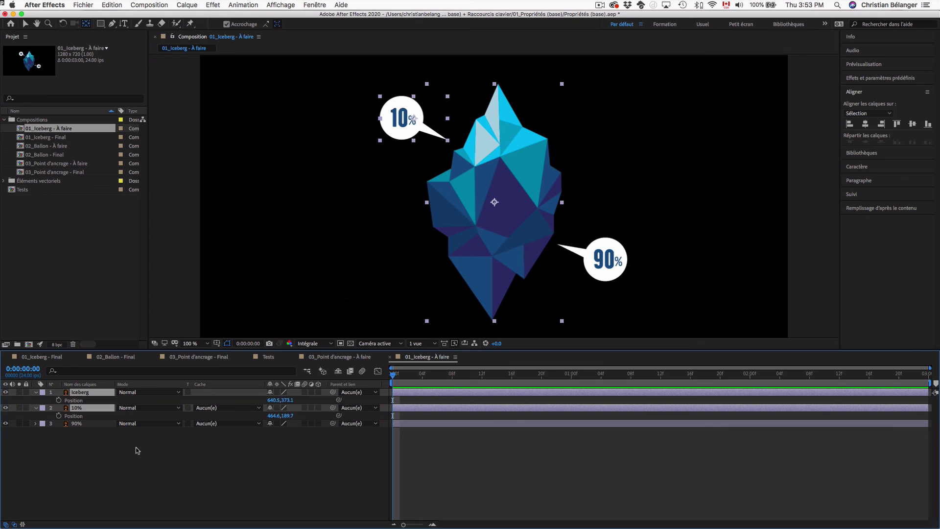
key("p")
Select every layer in the composition, reveal Echelle and set the scale of all three layers to 400%
key("super+a")
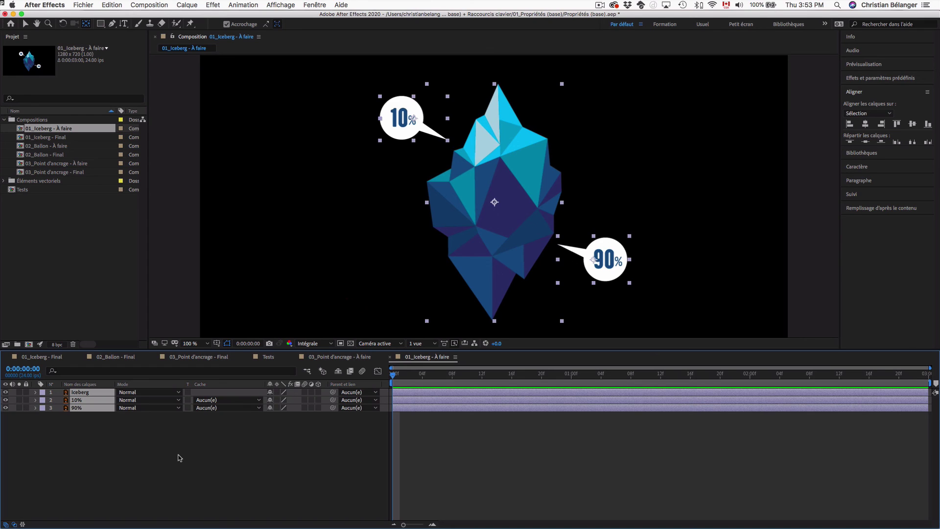
key("s")
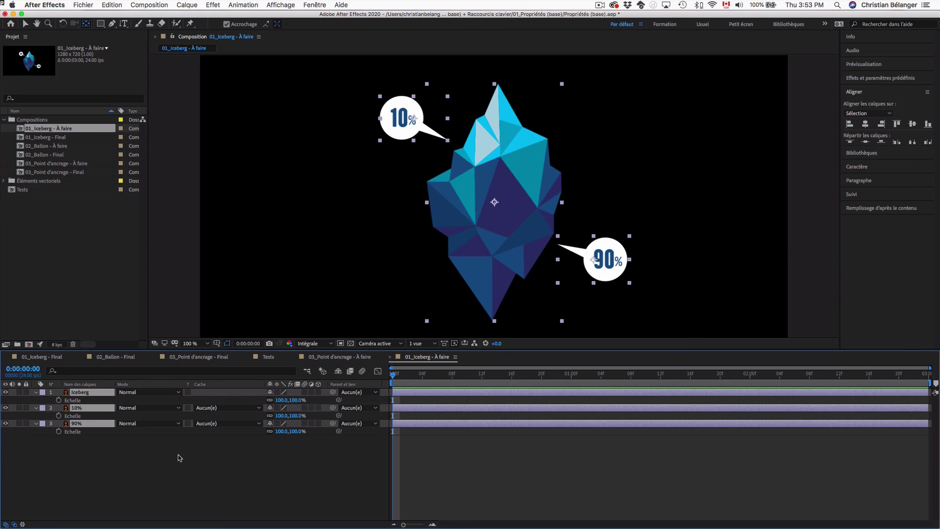
left_click(297, 400)
type("400")
key("Return")
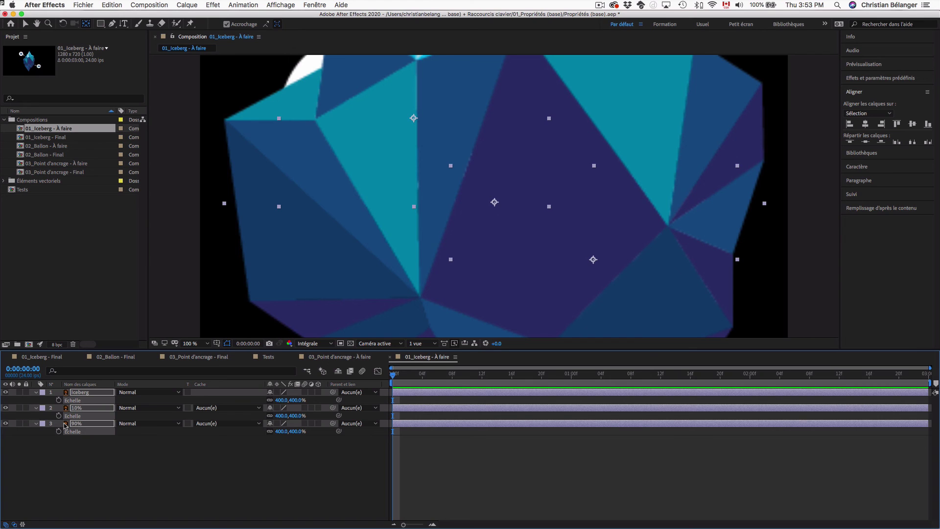
Turn on continuous rasterization for the three selected layers and reduce their Echelle together to 200%
left_click(278, 393)
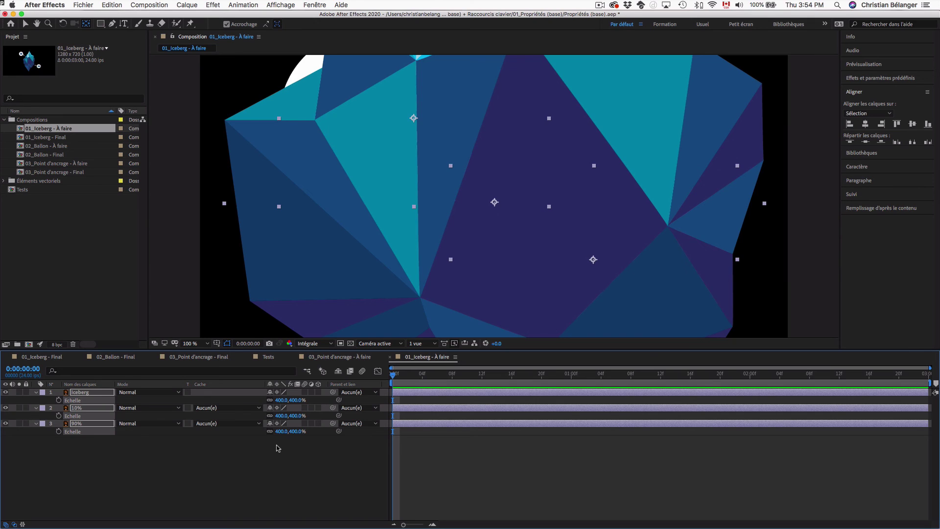
mouse_move(286, 415)
left_mouse_down()
mouse_move(312, 416)
mouse_move(293, 417)
left_mouse_up()
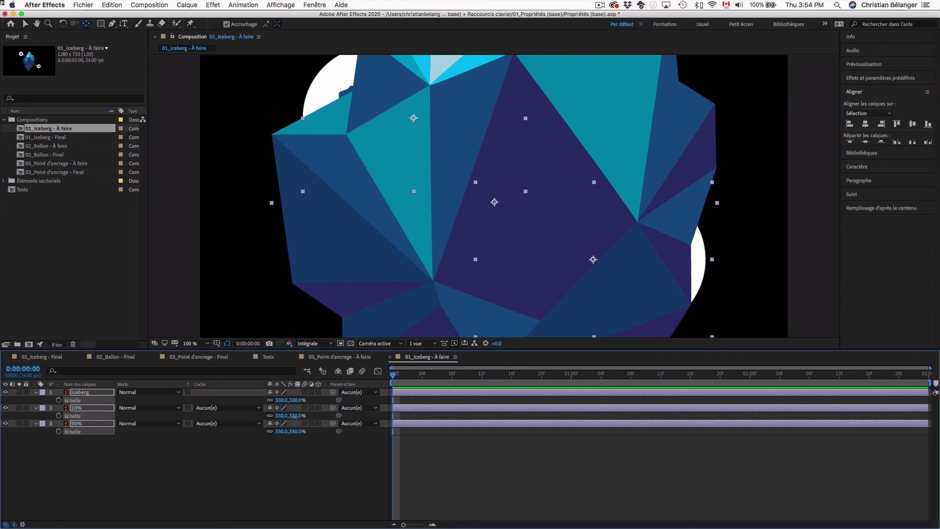
left_click_drag(293, 417, 292, 416)
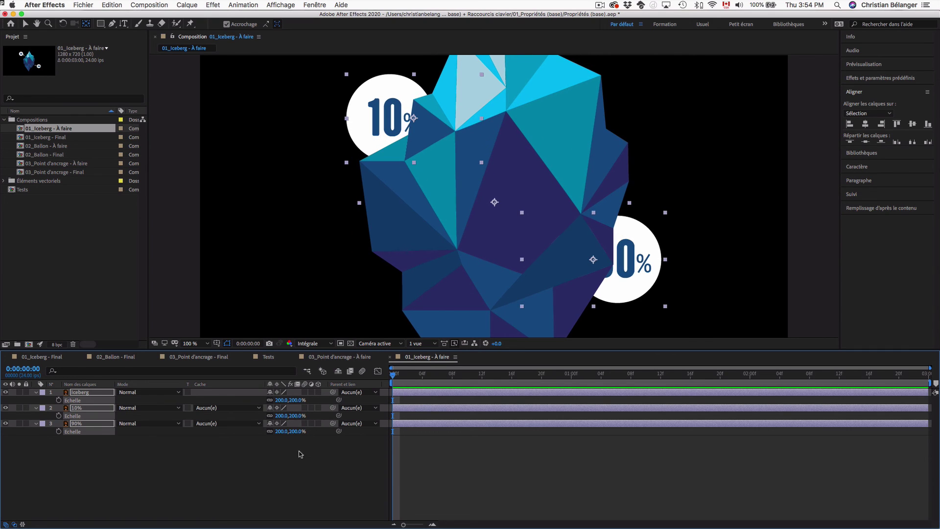